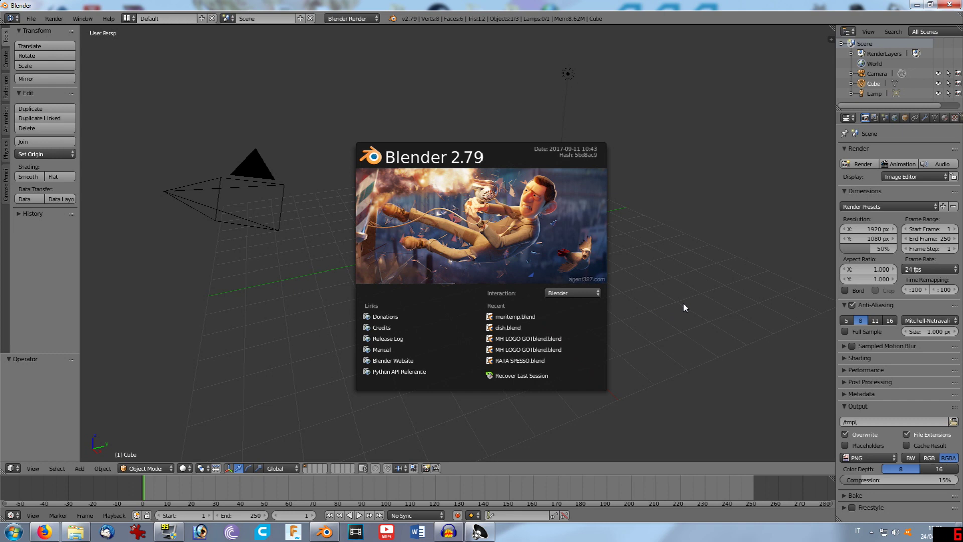
Dismiss the Blender 2.79 splash screen to reveal the default cube, camera and lamp.
click(643, 301)
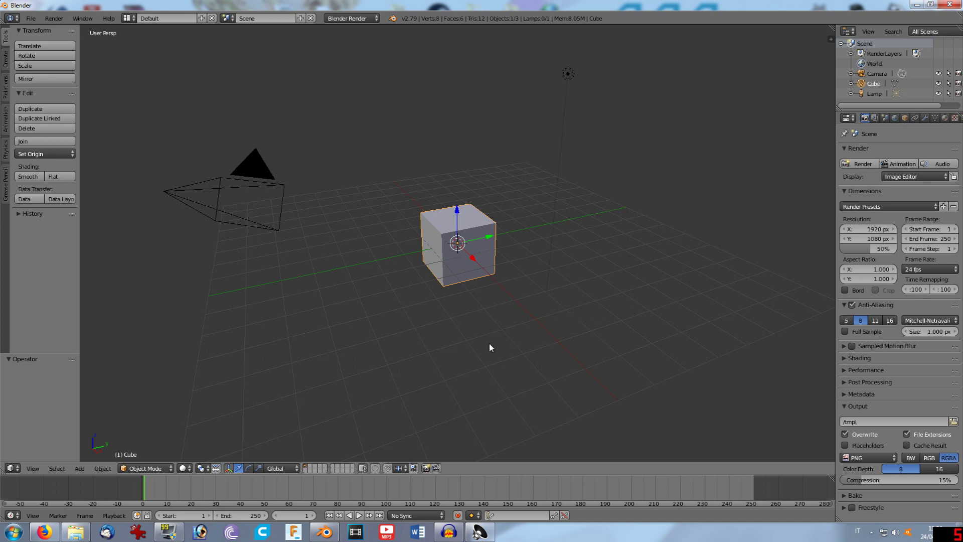
Select the default cube, drag it to a trial position, then undo the move.
right_click(413, 332)
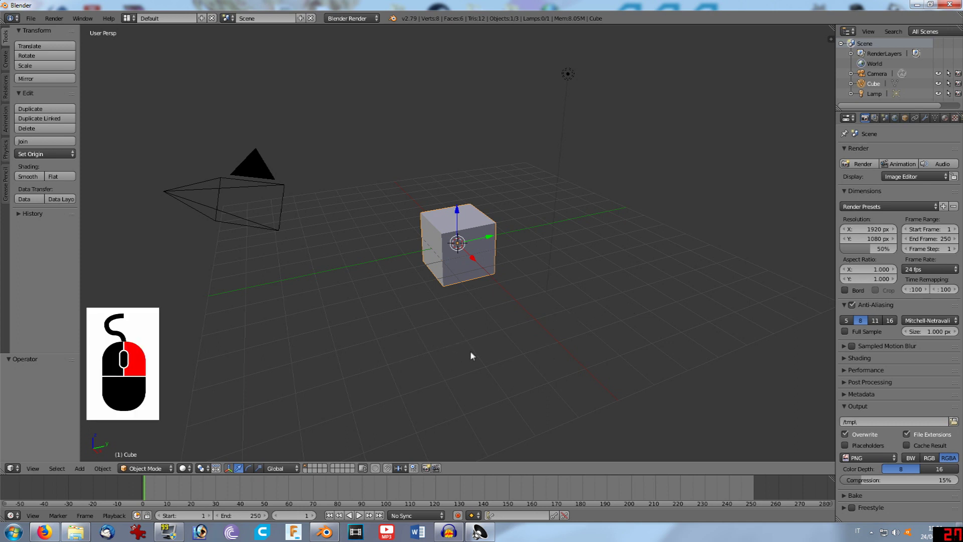
mouse_move(442, 335)
right_down()
mouse_move(471, 350)
mouse_move(453, 327)
right_up()
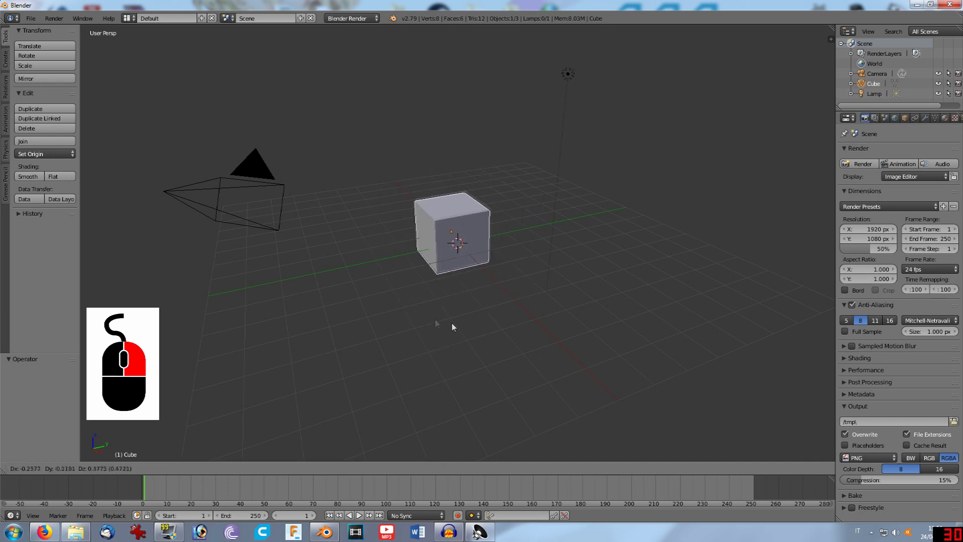
right_drag(453, 326, 445, 321)
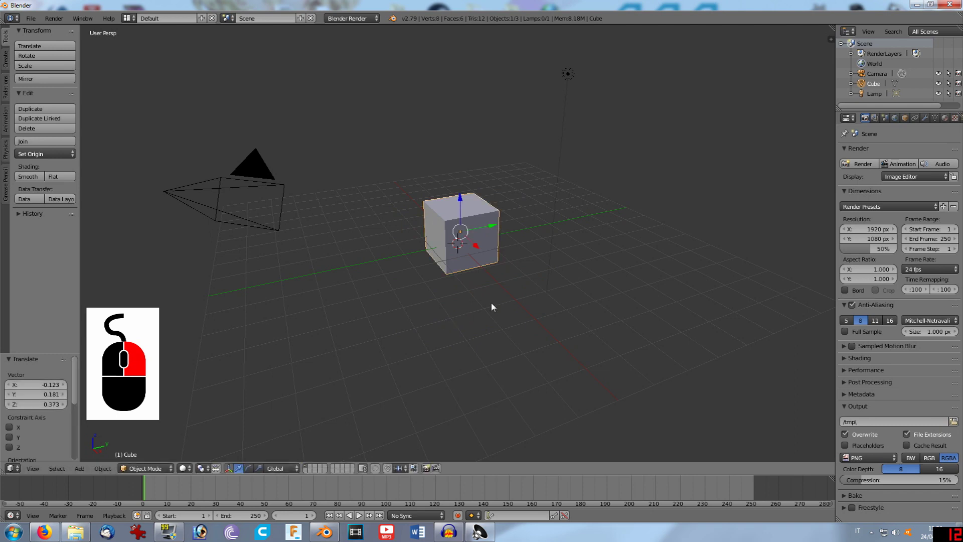
key(ctrl+z)
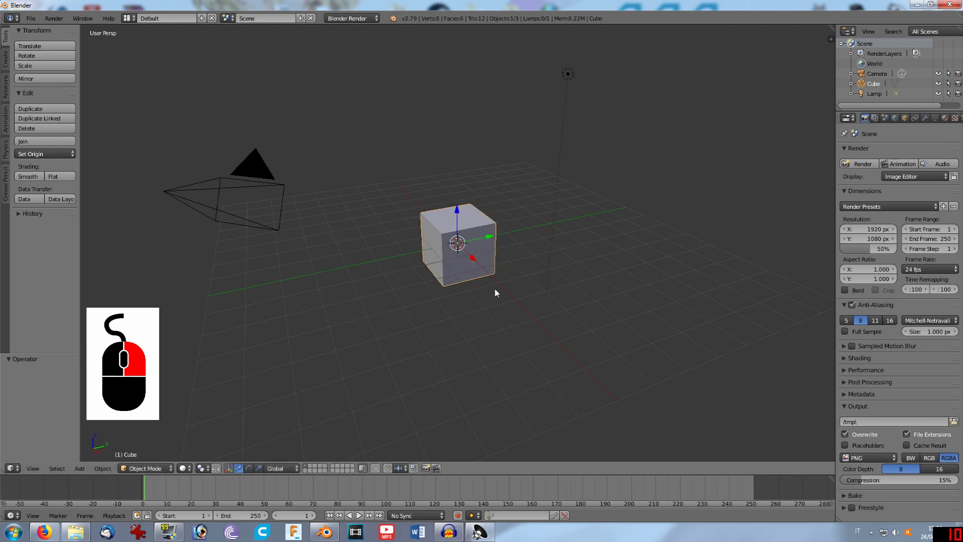
Place the 3D cursor on the cube's front face, then undo a trial slide along X.
click(506, 335)
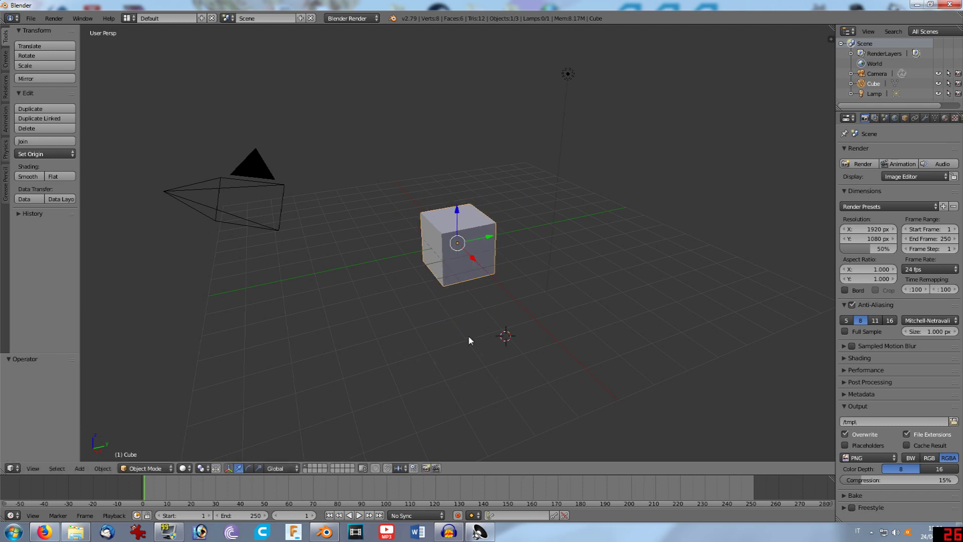
click(439, 226)
drag(478, 263, 482, 239)
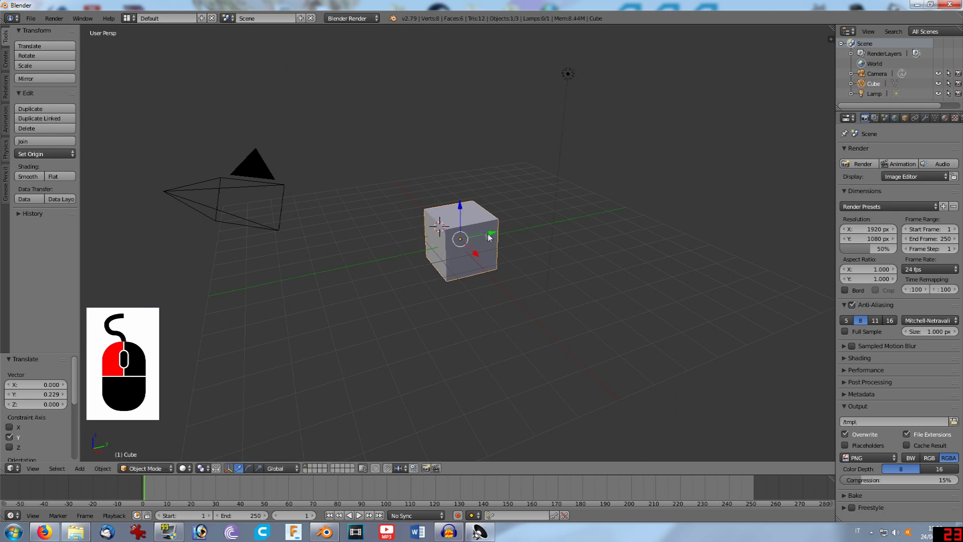
key(ctrl+z)
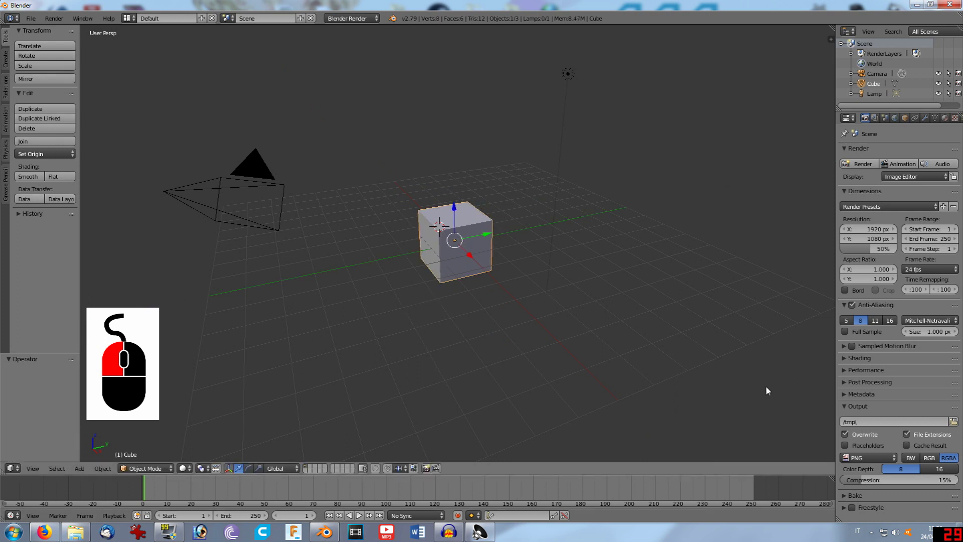
Show the transform properties side panel and orbit to a low view angle.
click(831, 38)
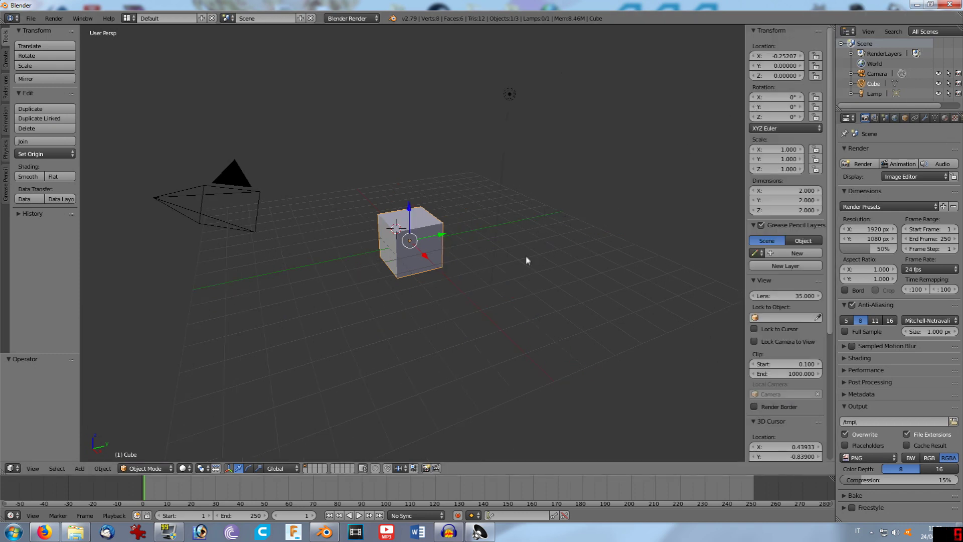
mouse_move(494, 266)
middle_down()
mouse_move(441, 280)
mouse_move(337, 267)
mouse_move(381, 215)
mouse_move(523, 237)
mouse_move(568, 292)
mouse_move(391, 340)
mouse_move(463, 251)
mouse_move(512, 258)
mouse_move(494, 270)
middle_up()
scroll(495, 270, down, 1)
scroll(495, 270, down, 2)
scroll(494, 270, up, 1)
scroll(494, 270, up, 2)
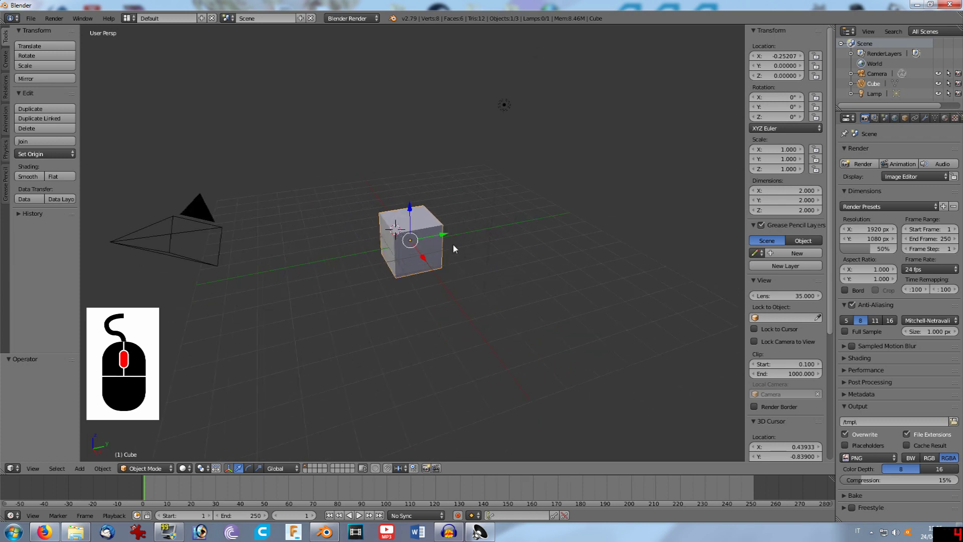
Put the 3D cursor beside the lamp and select the lamp.
click(506, 105)
click(530, 106)
right_click(507, 103)
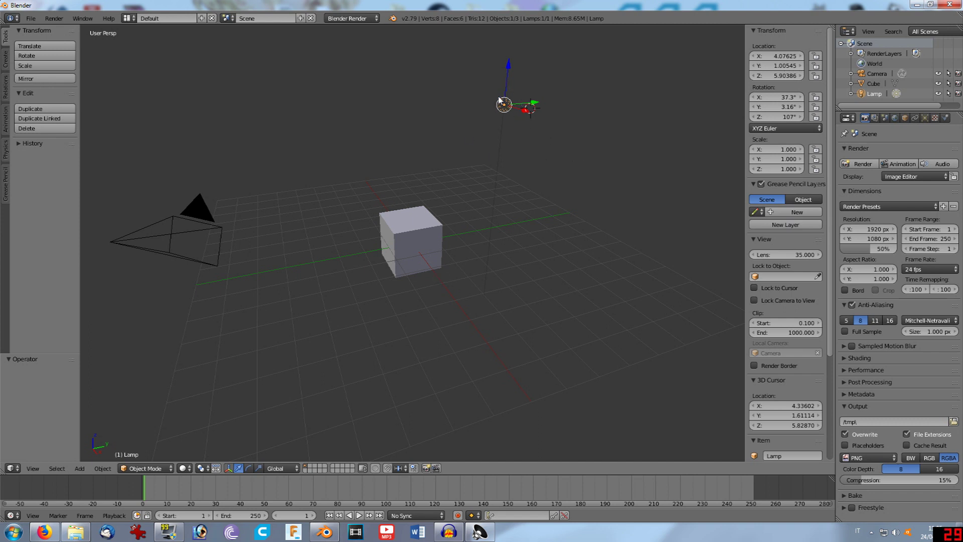
Select the camera and orbit the view so it is visible above the cube.
click(524, 159)
right_click(199, 237)
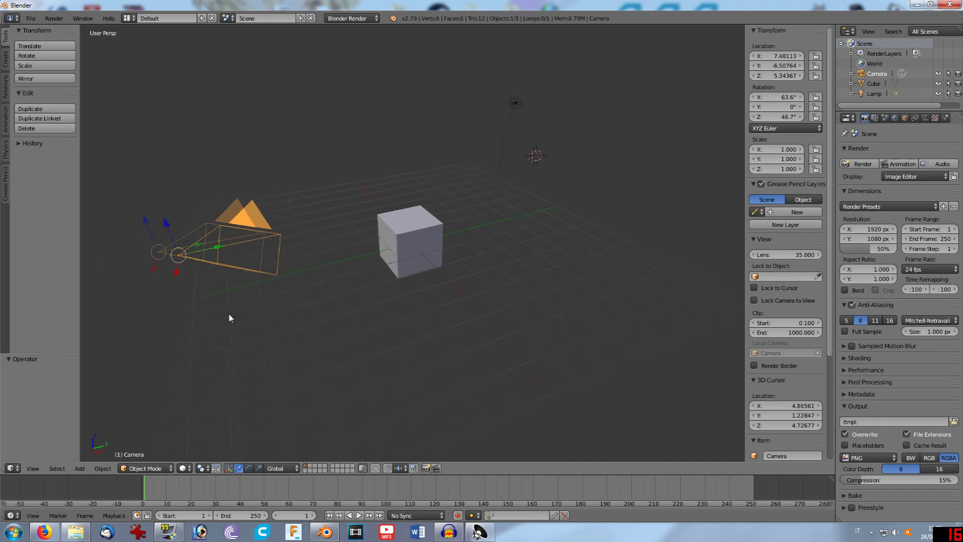
middle_drag(217, 316, 243, 318)
scroll(377, 319, up, 3)
scroll(378, 318, up, 2)
scroll(379, 318, down, 2)
scroll(379, 318, down, 2)
scroll(379, 314, up, 2)
scroll(379, 314, down, 2)
scroll(389, 303, up, 2)
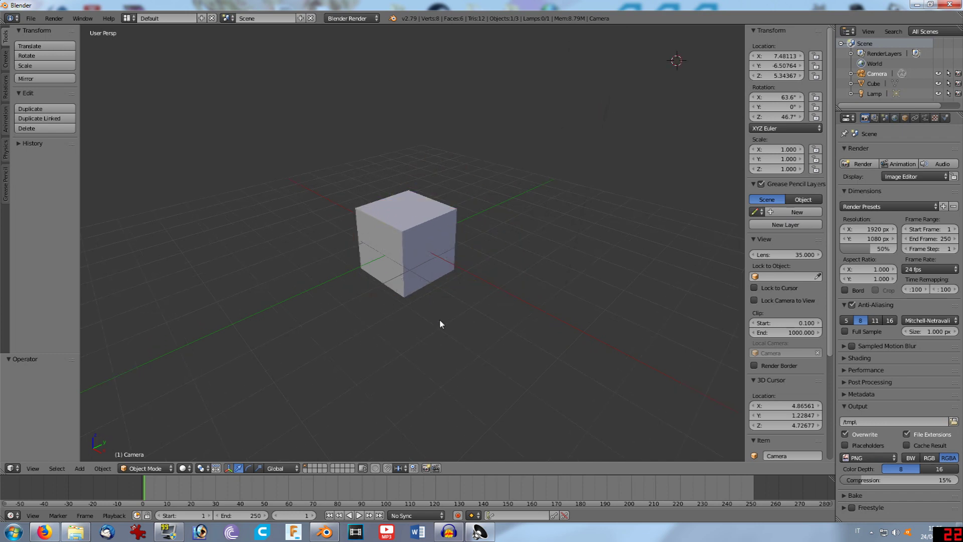
scroll(501, 317, down, 2)
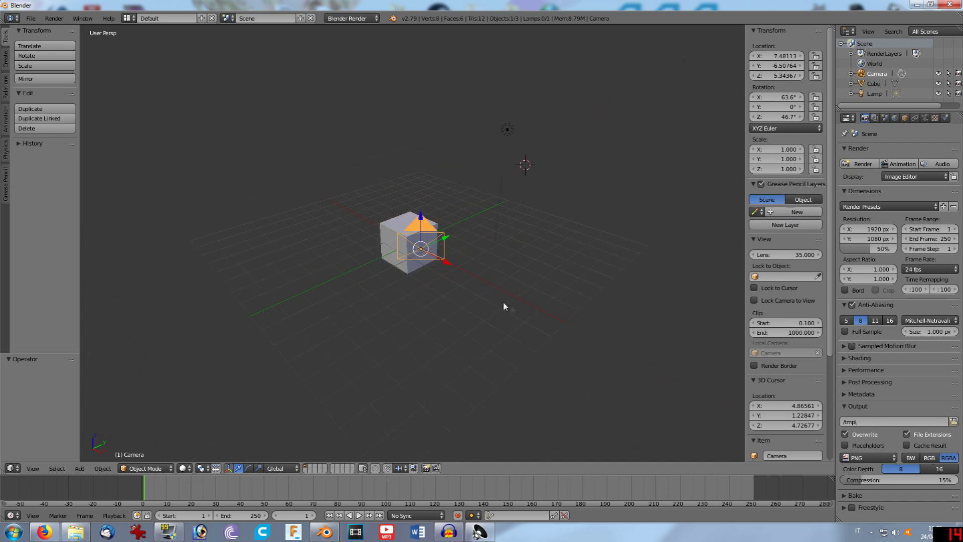
middle_drag(504, 306, 452, 279)
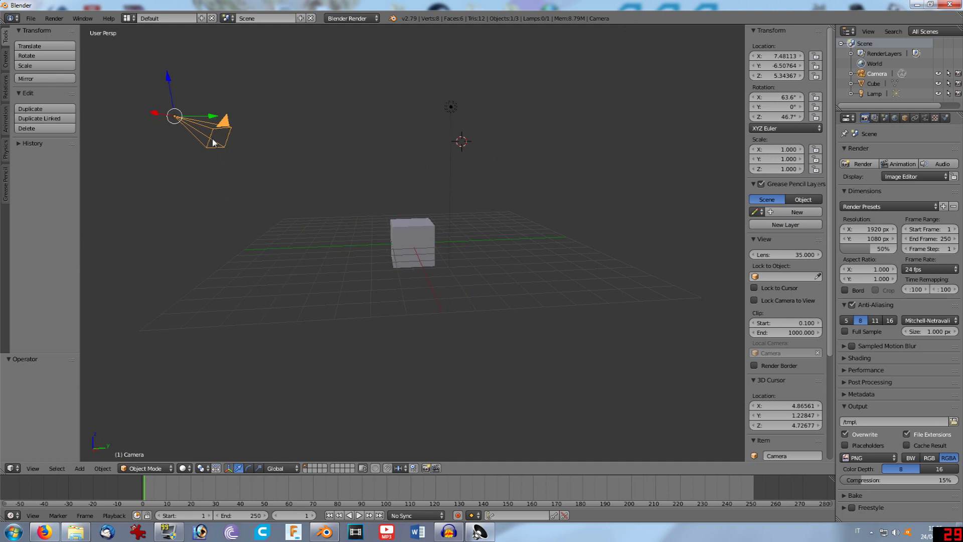
Lower the camera along Z toward the floor, then raise it to about Z 4.63.
key(g)
key(z)
click(235, 286)
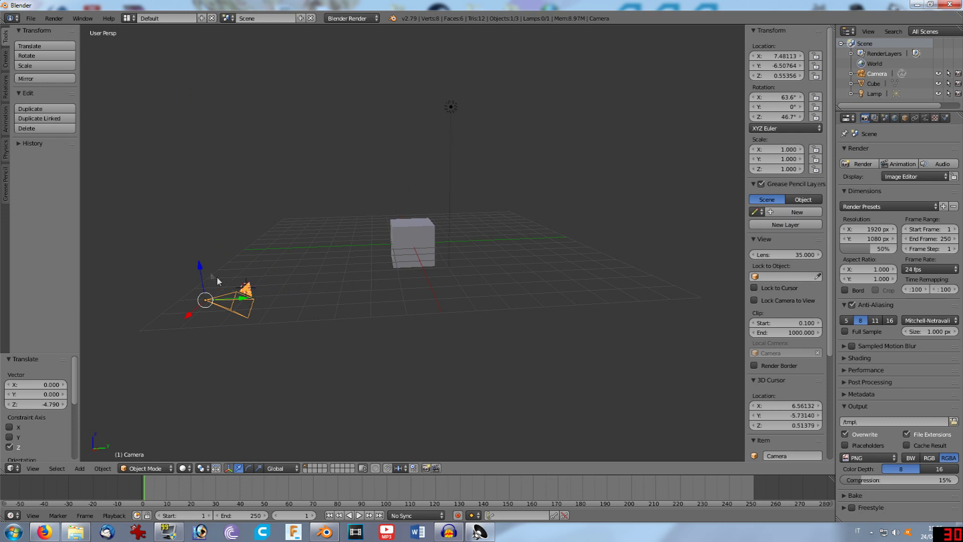
key(g)
key(z)
click(191, 118)
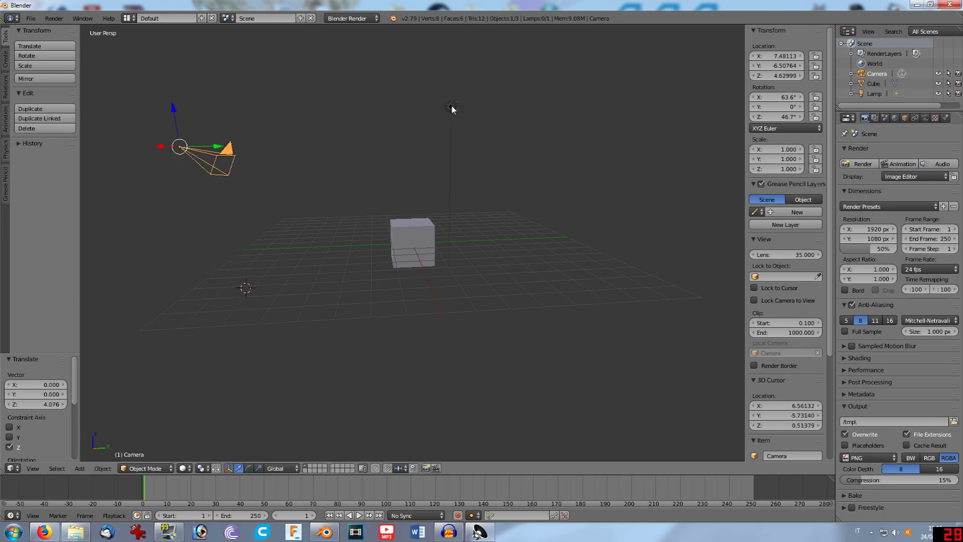
Select the lamp and leave the 3D cursor near X 6.32, Y 3.33, Z 5.71.
click(451, 108)
right_click(451, 107)
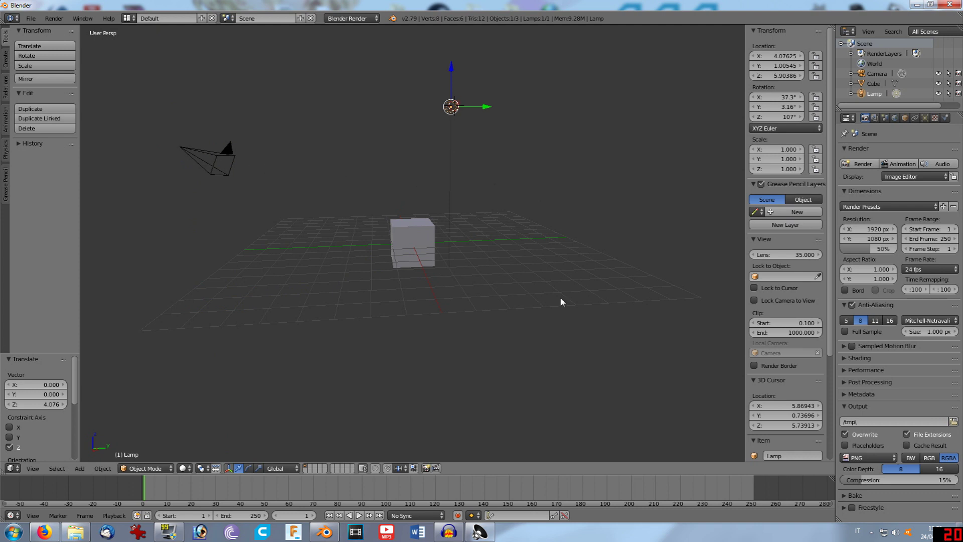
middle_drag(562, 302, 495, 274)
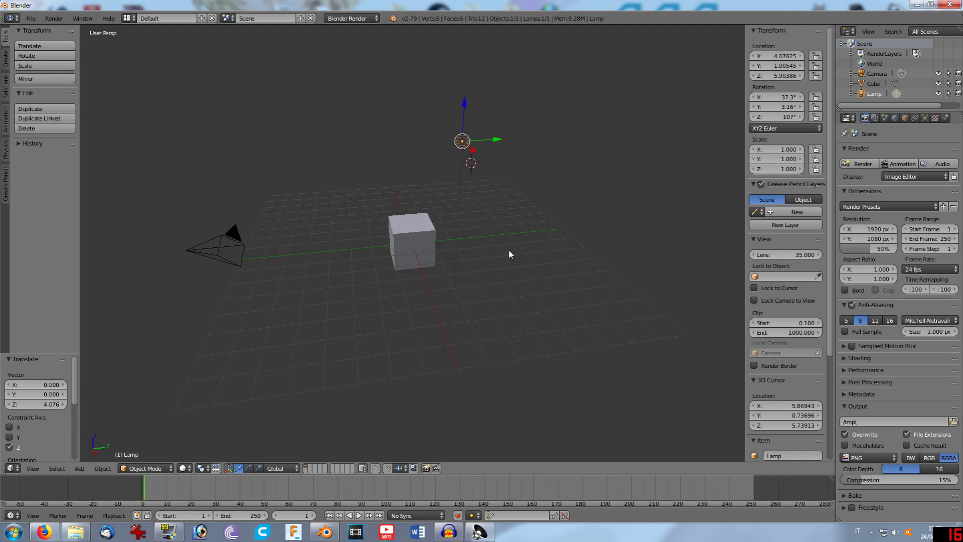
click(565, 162)
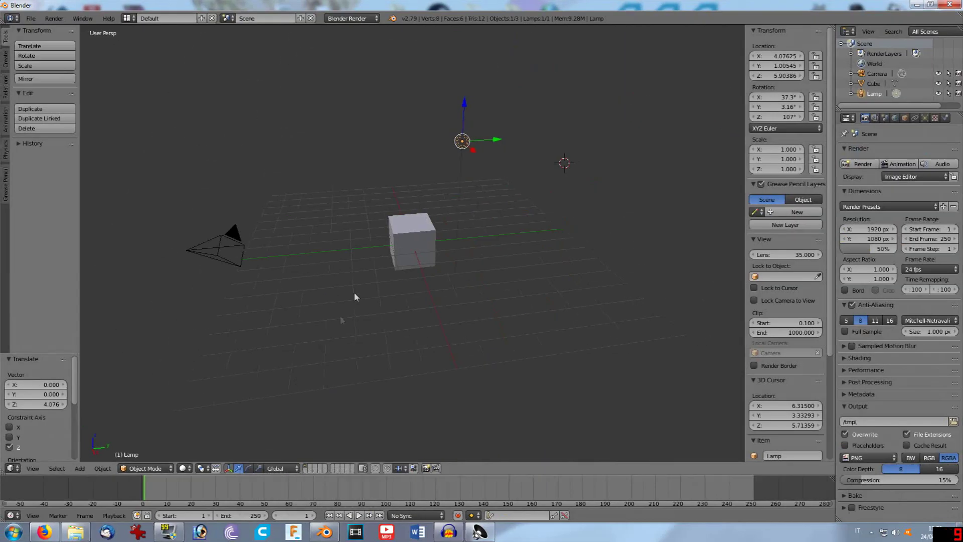
Select the cube and slide it about -0.5 along X, to X -0.759.
click(412, 240)
right_click(404, 248)
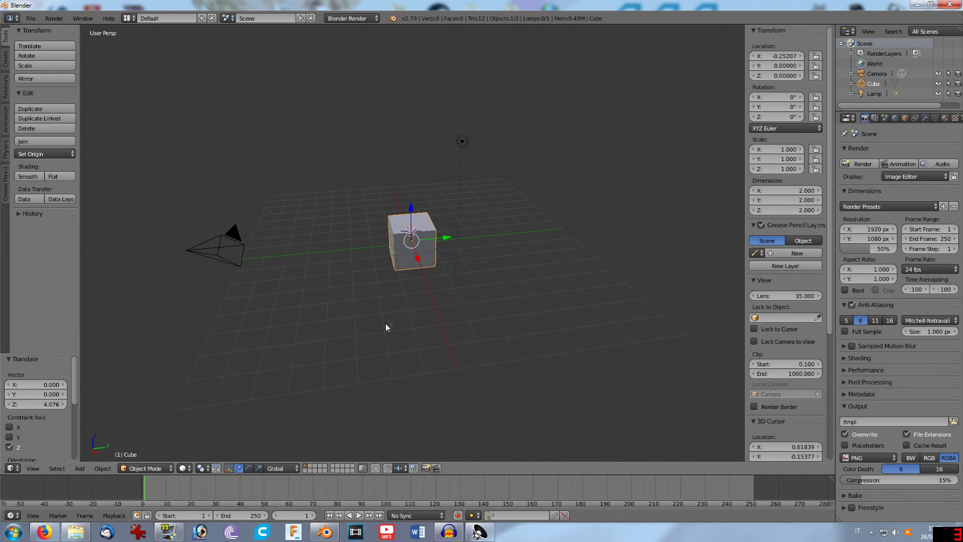
right_click(412, 248)
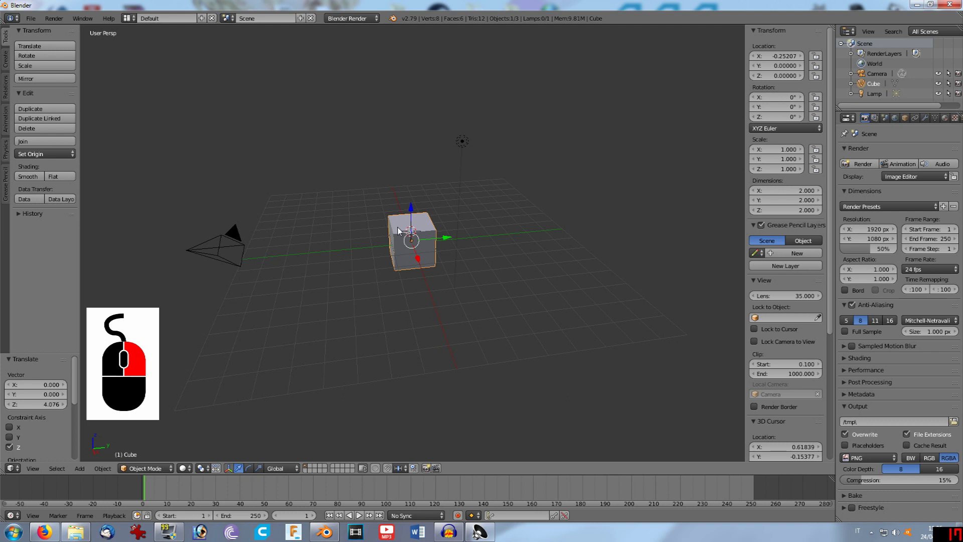
click(296, 291)
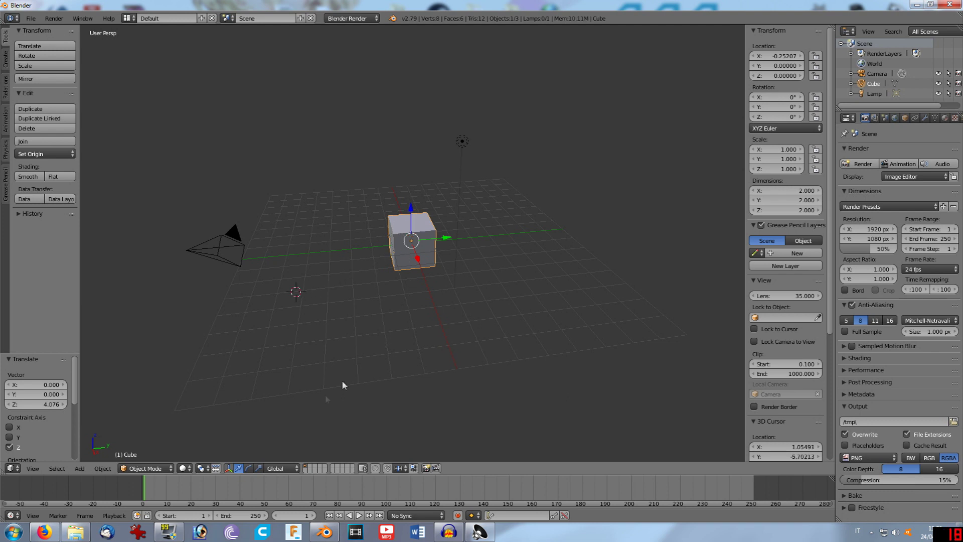
key(g)
key(x)
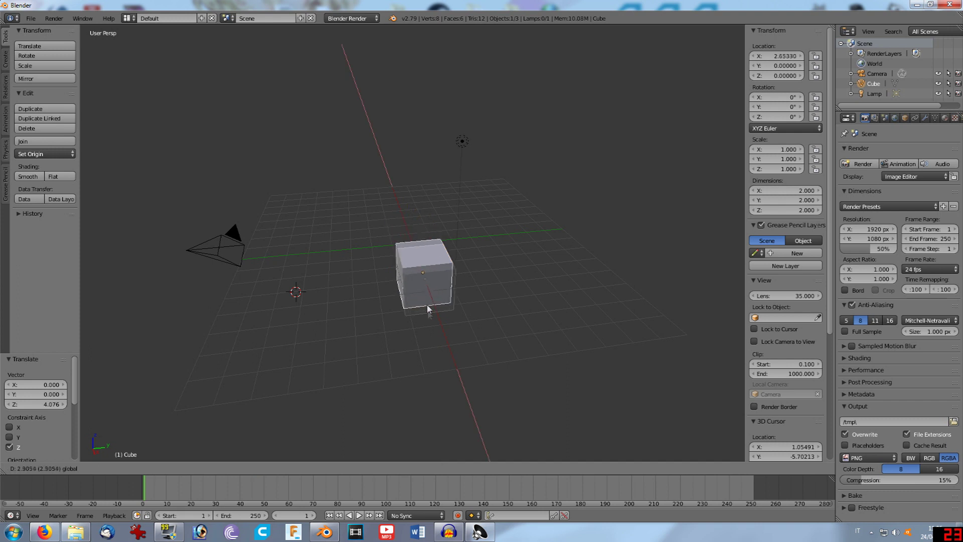
click(434, 259)
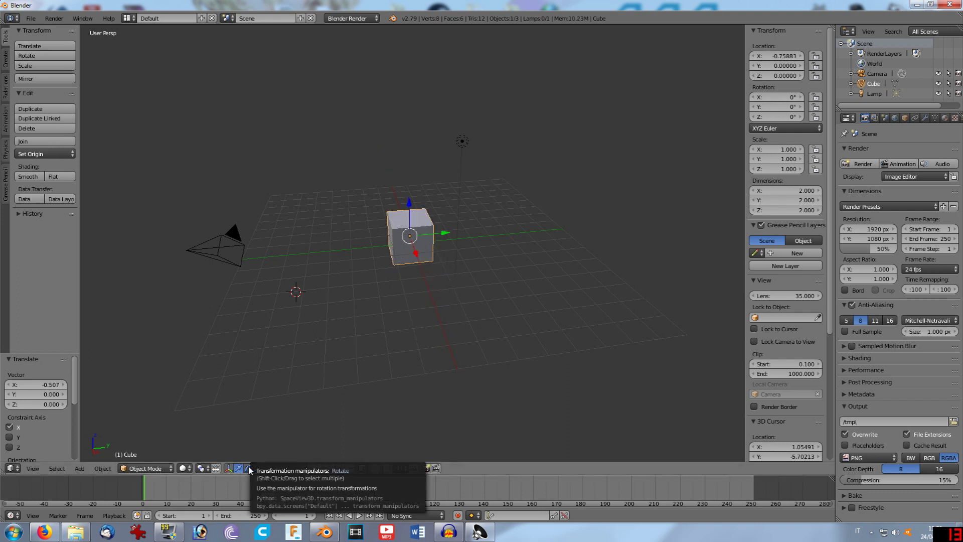
Turn on the rotation manipulator and cancel a free move of the cube.
click(249, 468)
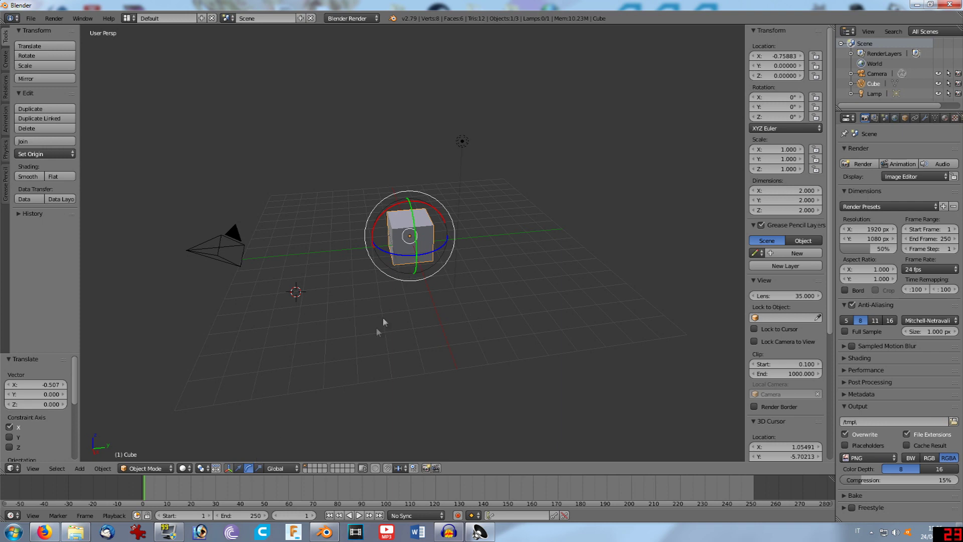
key(g)
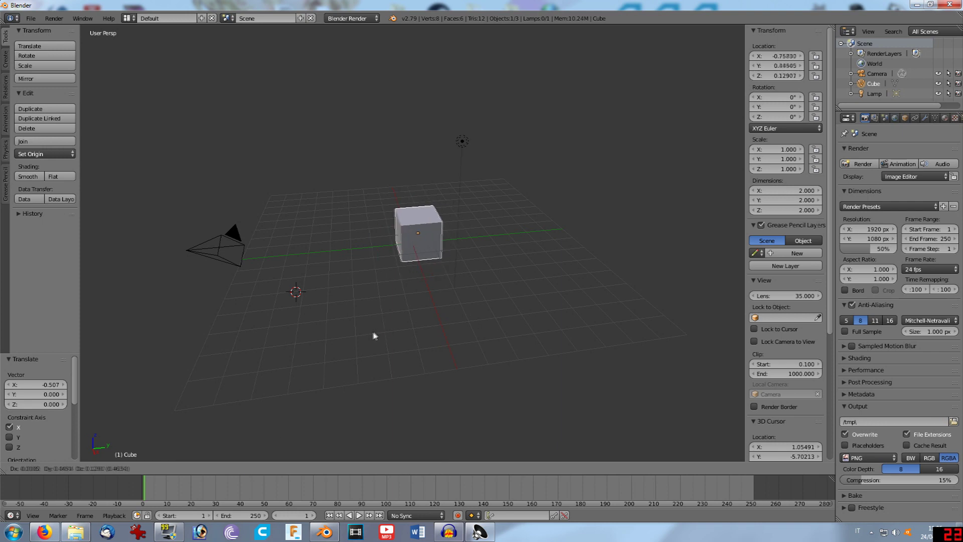
right_click(363, 335)
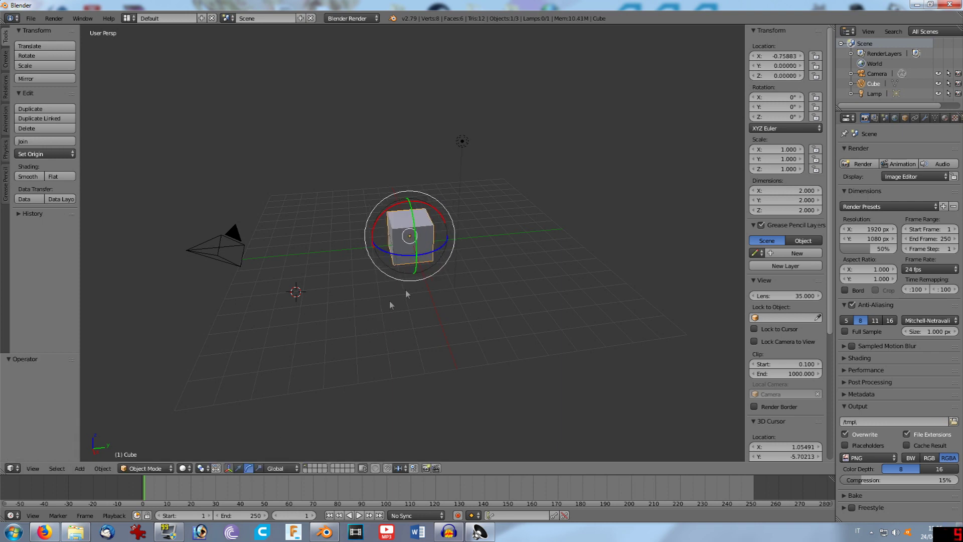
middle_drag(417, 319, 483, 303)
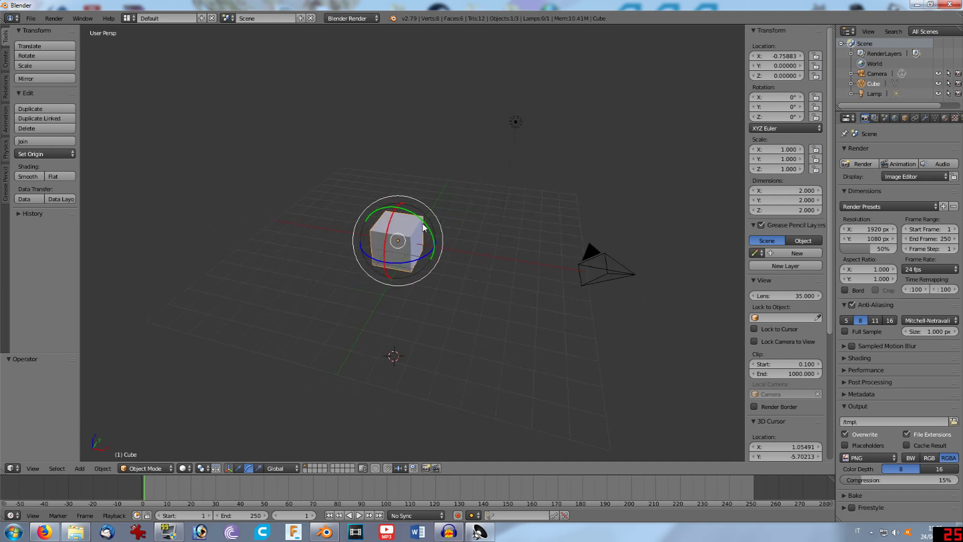
Rotate the cube around Y as a trial, then undo it back to 0°.
key(r)
key(y)
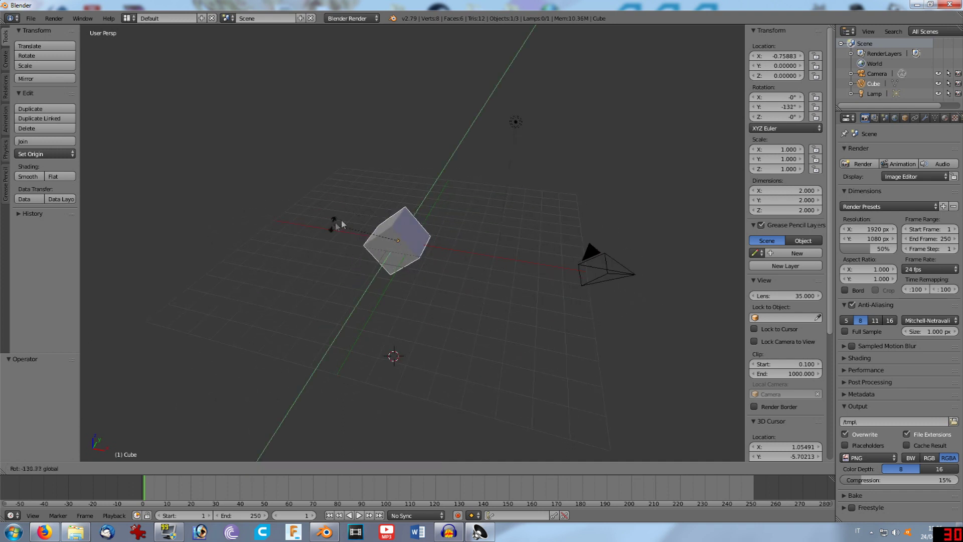
click(423, 274)
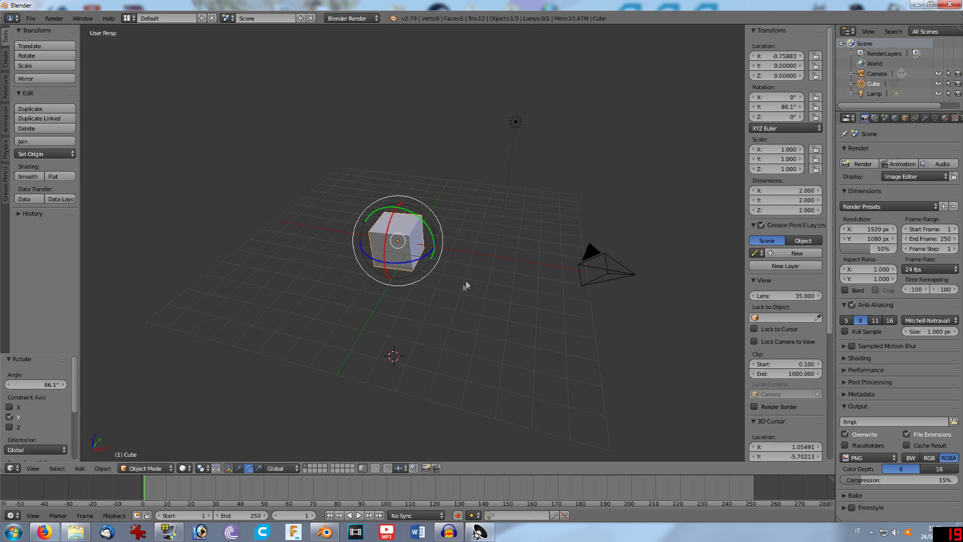
key(ctrl+z)
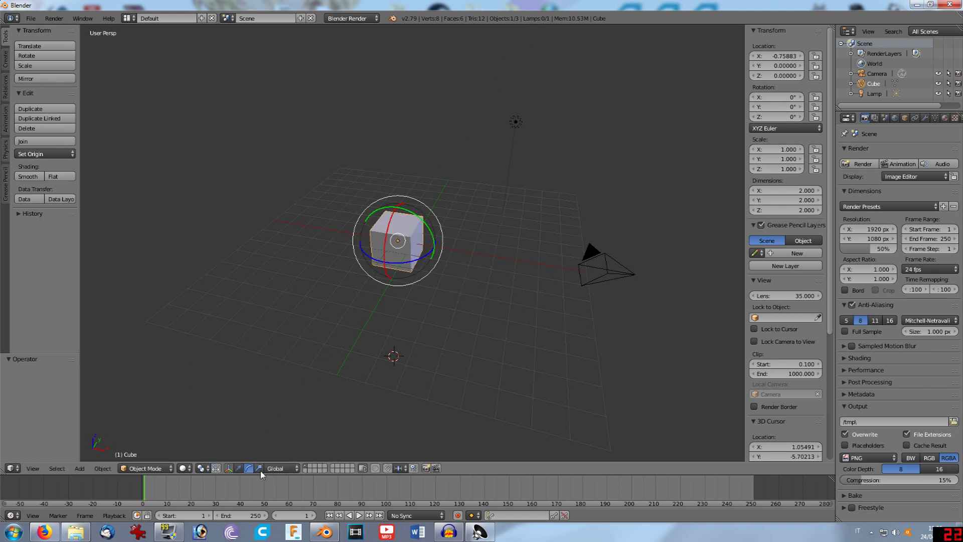
click(261, 468)
mouse_move(514, 309)
middle_down()
mouse_move(403, 320)
mouse_move(366, 301)
mouse_move(370, 316)
mouse_move(476, 317)
mouse_move(452, 286)
middle_up()
Stretch the cube to 4.065 on X and flatten it to 0.367 on Z.
mouse_move(428, 255)
mouse_down()
mouse_move(462, 280)
mouse_move(456, 249)
mouse_move(478, 196)
mouse_up()
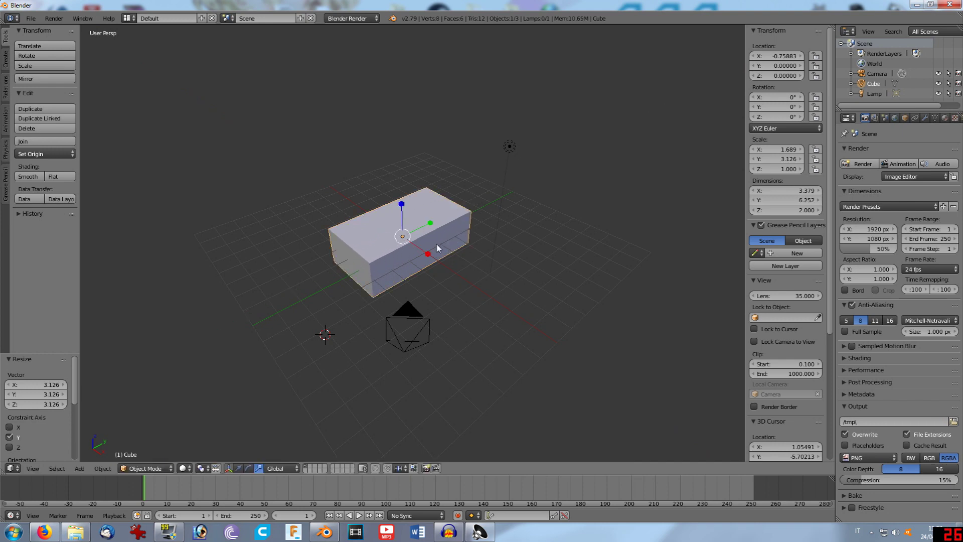
drag(428, 254, 524, 298)
mouse_move(523, 298)
middle_down()
mouse_move(516, 281)
mouse_move(449, 257)
mouse_move(429, 217)
middle_up()
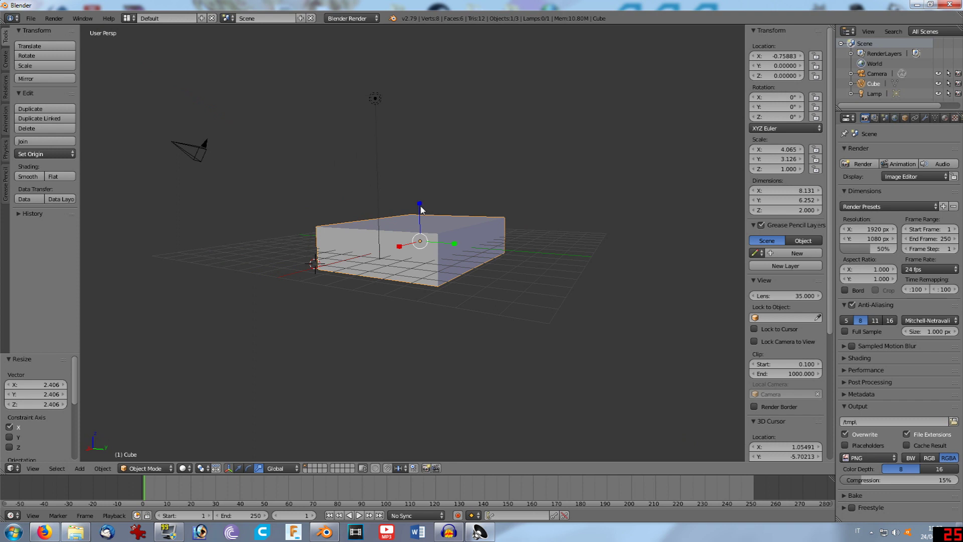
drag(421, 207, 428, 232)
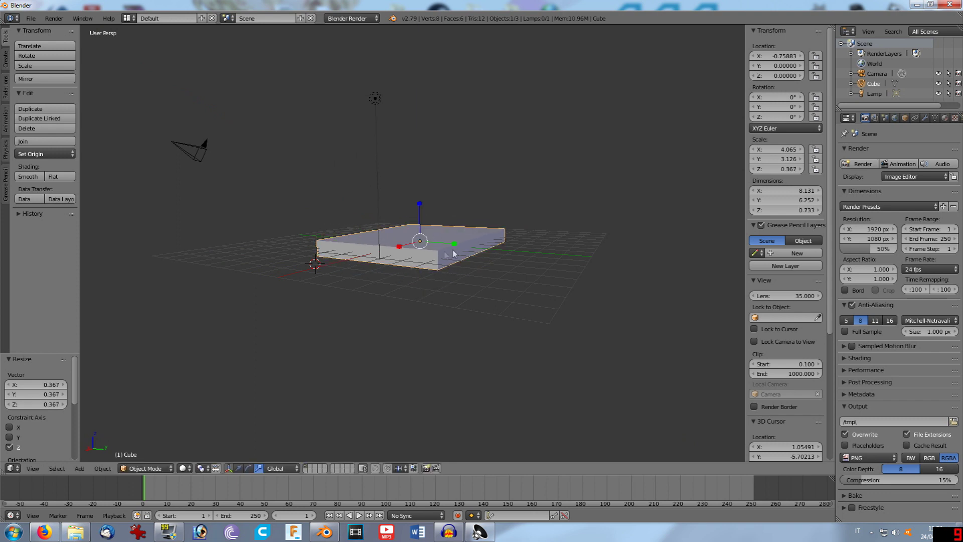
Raise the flat slab along Z to 0.749 above the grid.
click(240, 468)
drag(421, 205, 421, 184)
mouse_move(519, 317)
middle_down()
mouse_move(535, 313)
mouse_move(495, 315)
middle_up()
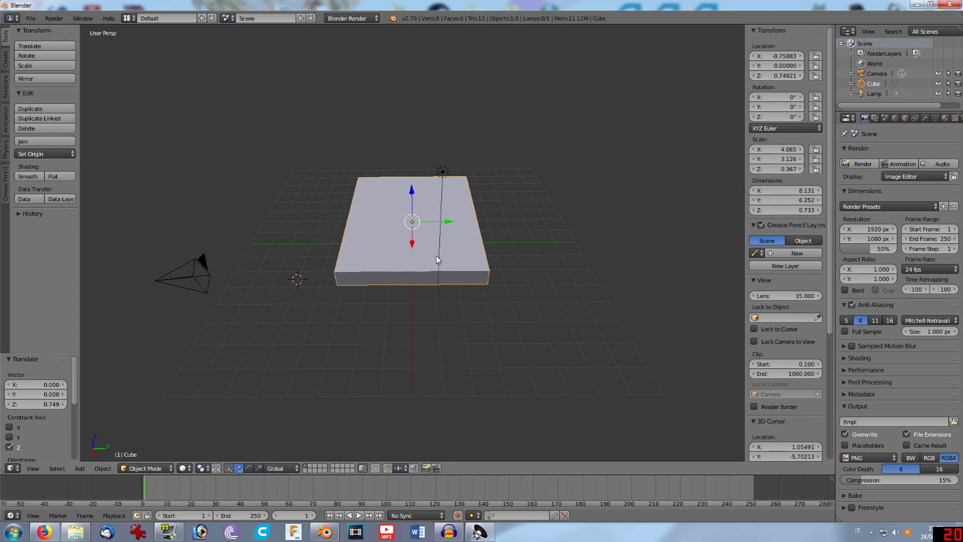
Scale the slab uniformly by 1.183 to about 9.62 × 7.40 × 0.87 units.
key(s)
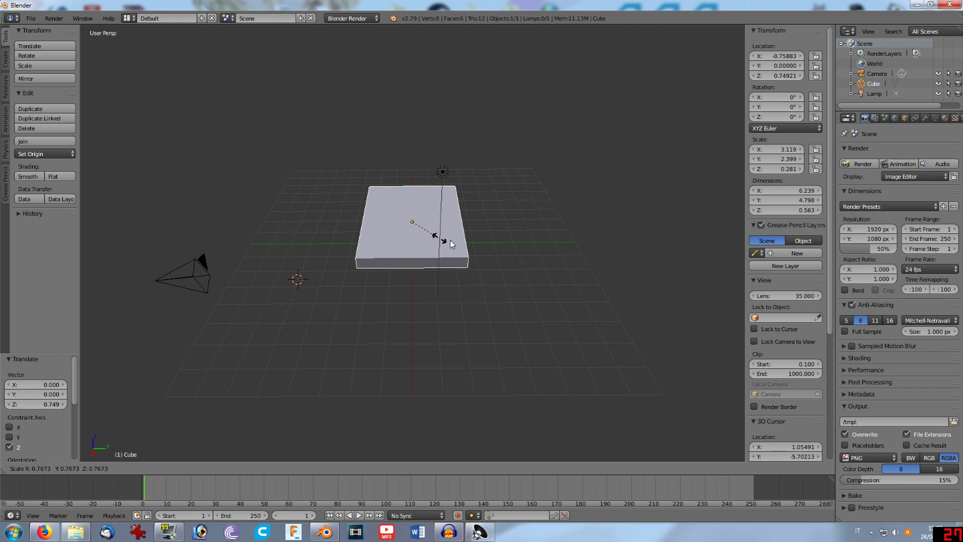
click(495, 252)
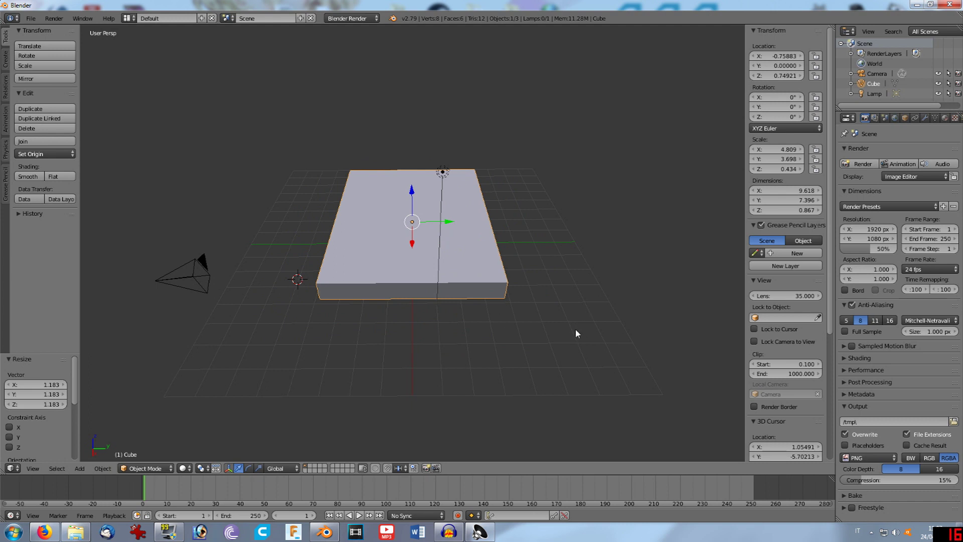
mouse_move(574, 330)
middle_down()
mouse_move(564, 320)
mouse_move(593, 307)
mouse_move(601, 326)
mouse_move(572, 335)
middle_up()
key(Tab)
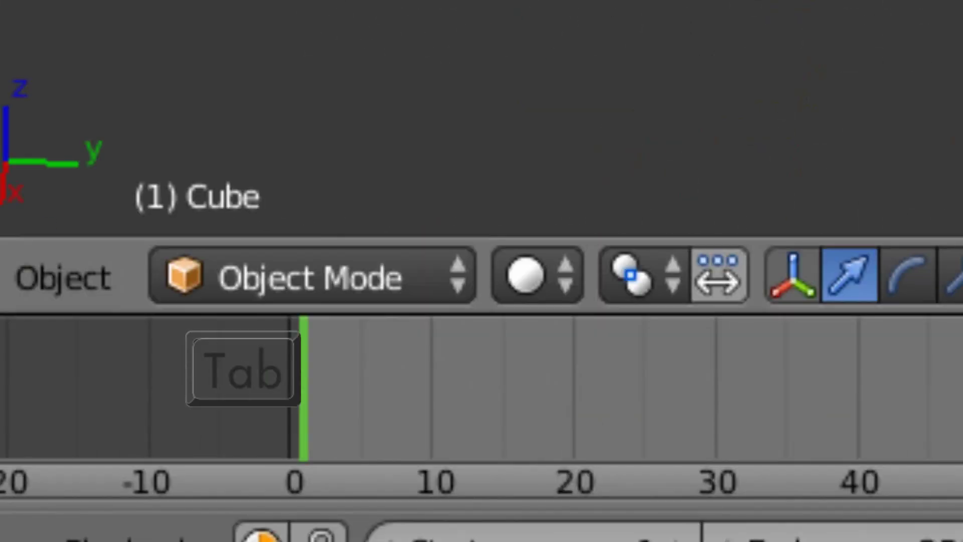
Enter Edit Mode on the slab and select its top face, then its front edge.
key(Tab)
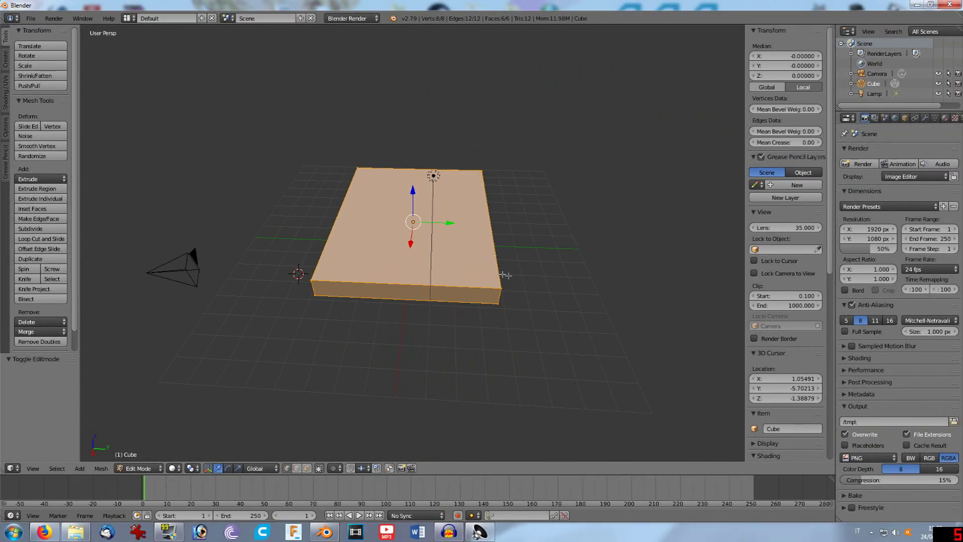
mouse_move(552, 281)
middle_down()
mouse_move(454, 263)
mouse_move(573, 299)
middle_up()
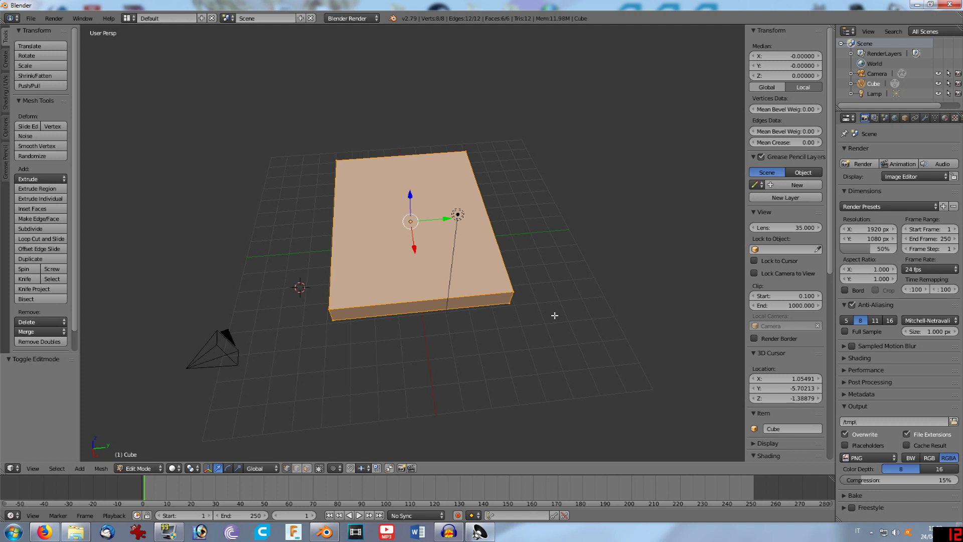
middle_drag(554, 315, 296, 469)
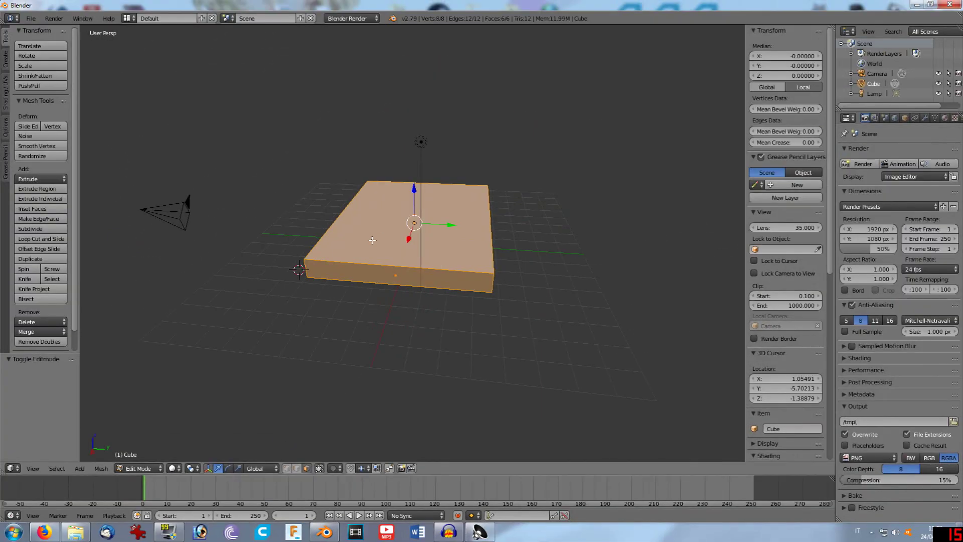
right_click(367, 247)
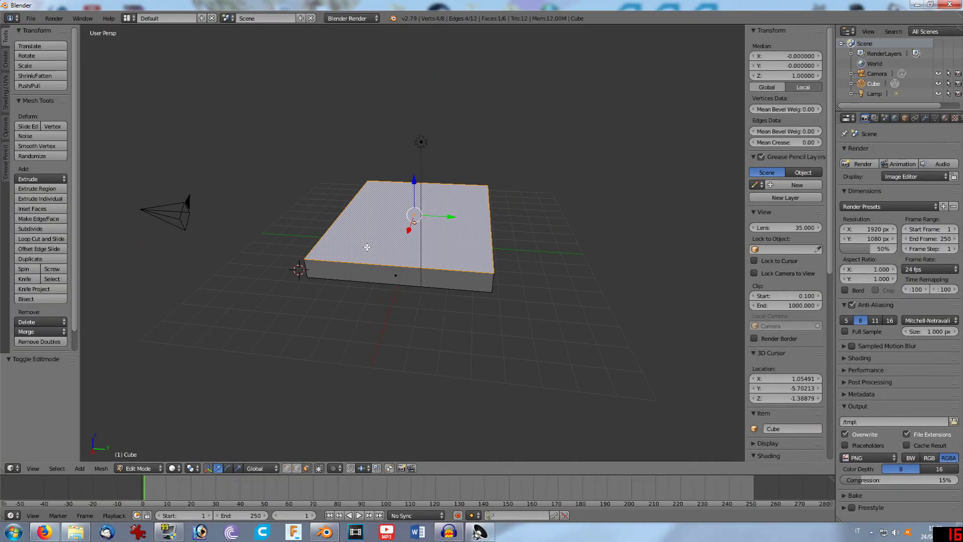
right_click(299, 469)
right_click(369, 266)
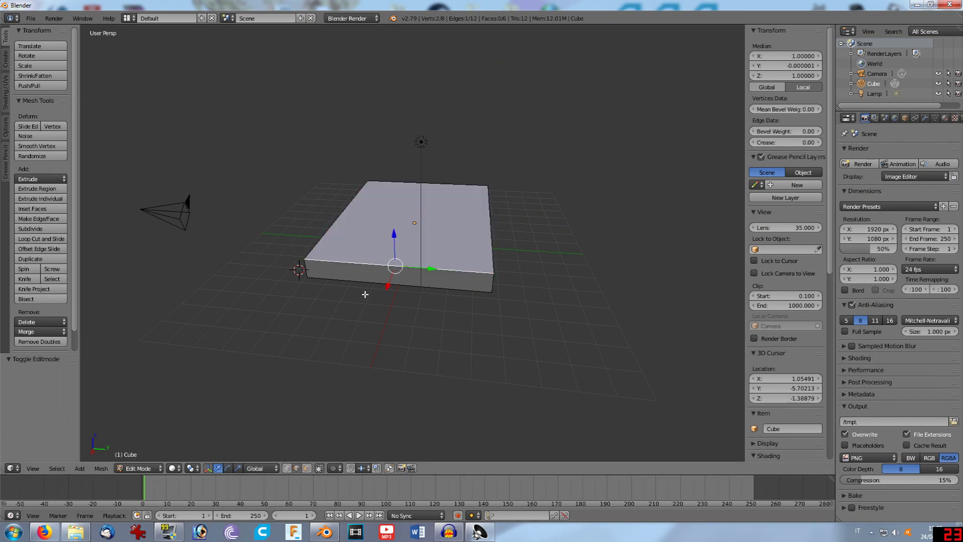
mouse_move(339, 344)
middle_down()
mouse_move(369, 355)
mouse_move(339, 381)
middle_up()
Switch to vertex select mode and pick a single corner vertex of the slab.
click(287, 468)
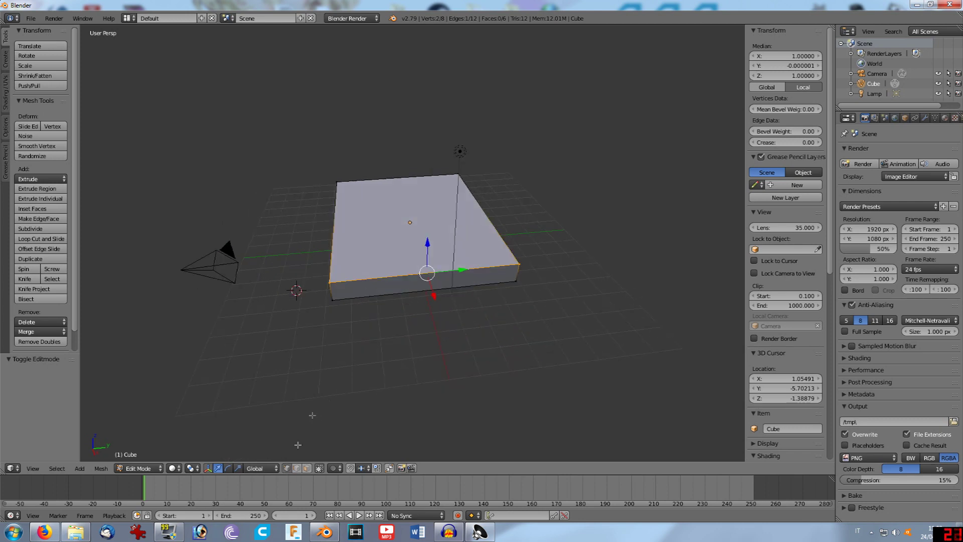
right_click(330, 284)
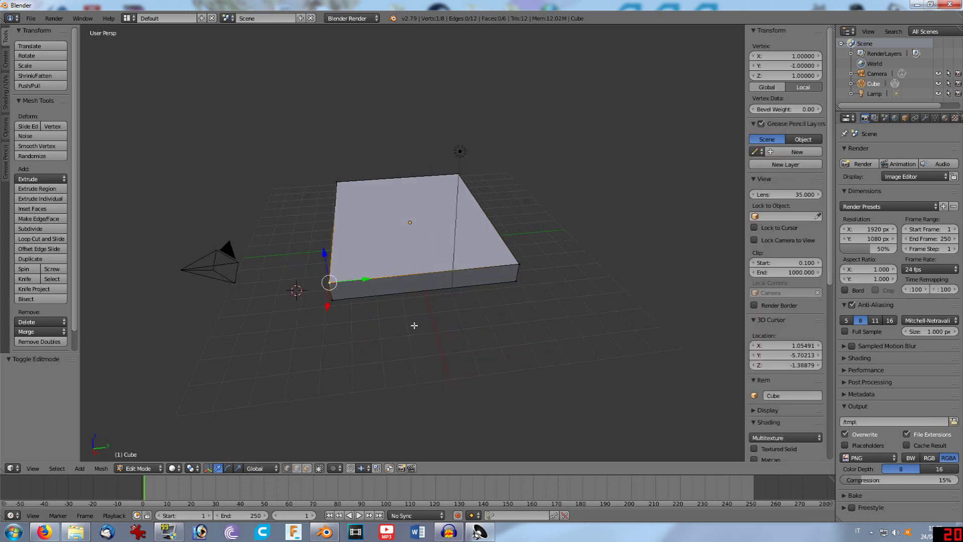
click(329, 282)
In face select mode, select several side faces, finally leaving only the top face selected.
click(307, 468)
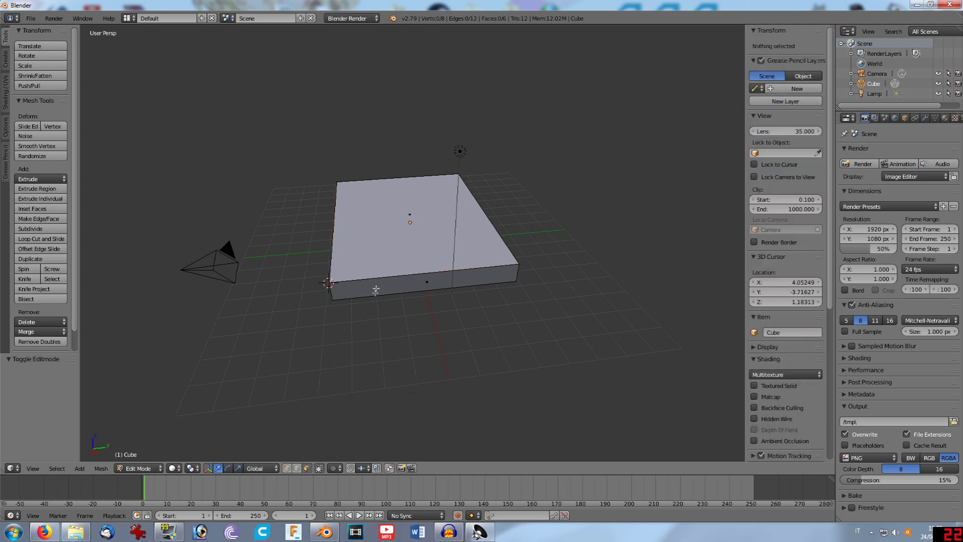
right_click(401, 289)
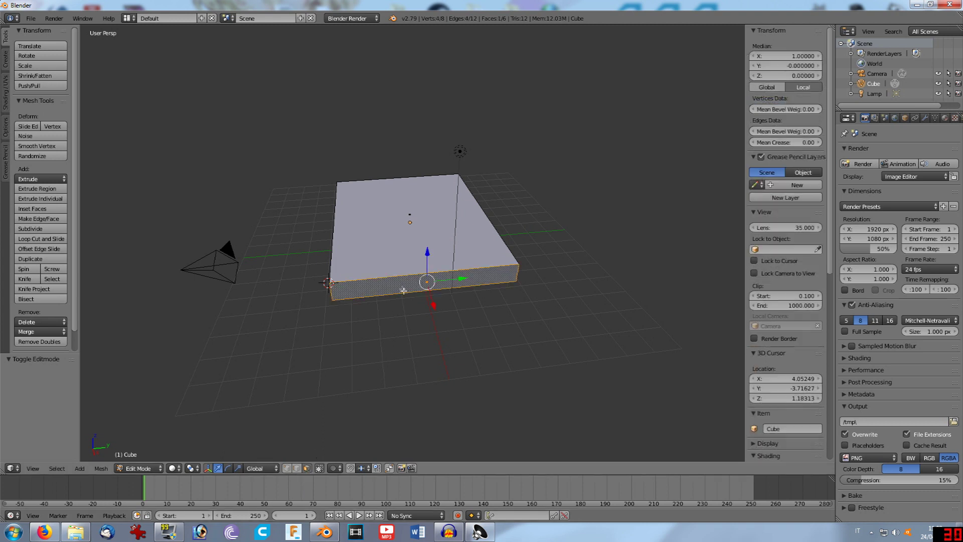
middle_drag(550, 326, 473, 315)
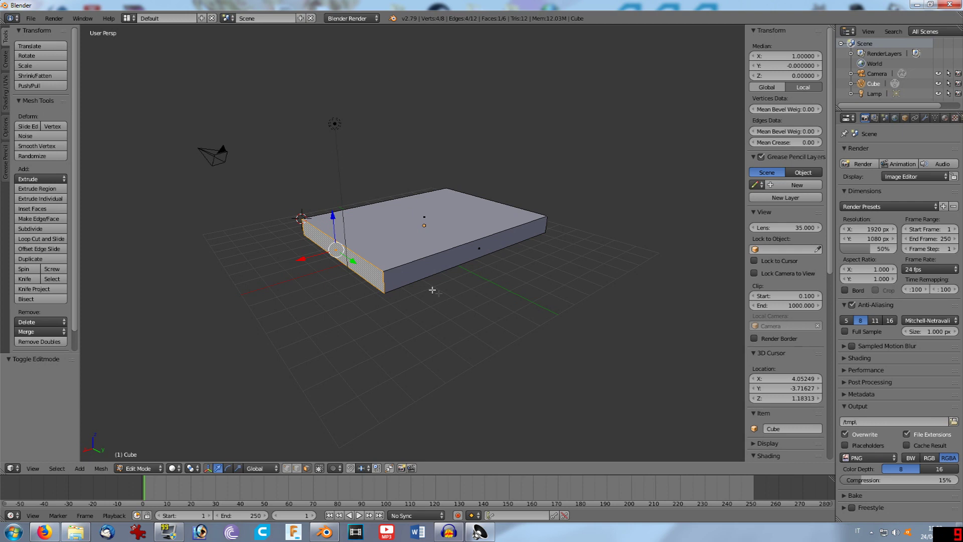
shift+right_click(428, 279)
mouse_move(565, 301)
middle_down()
mouse_move(517, 285)
mouse_move(445, 294)
mouse_move(415, 274)
middle_up()
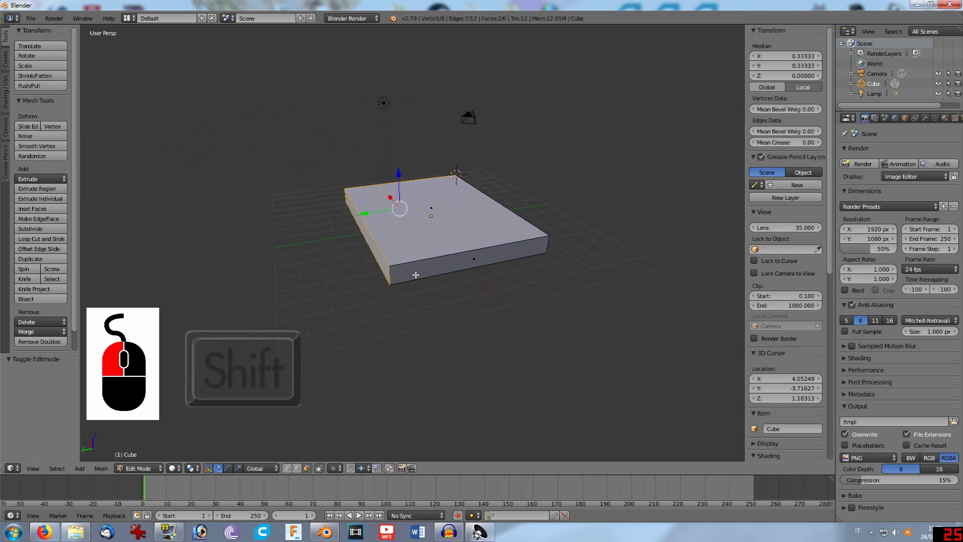
shift+right_click(433, 271)
mouse_move(553, 296)
middle_down()
mouse_move(482, 296)
mouse_move(442, 282)
middle_up()
shift+right_click(448, 280)
mouse_move(541, 289)
middle_down()
mouse_move(552, 314)
mouse_move(478, 308)
mouse_move(437, 269)
middle_up()
right_click(437, 268)
mouse_move(522, 295)
middle_down()
mouse_move(522, 318)
mouse_move(527, 311)
middle_up()
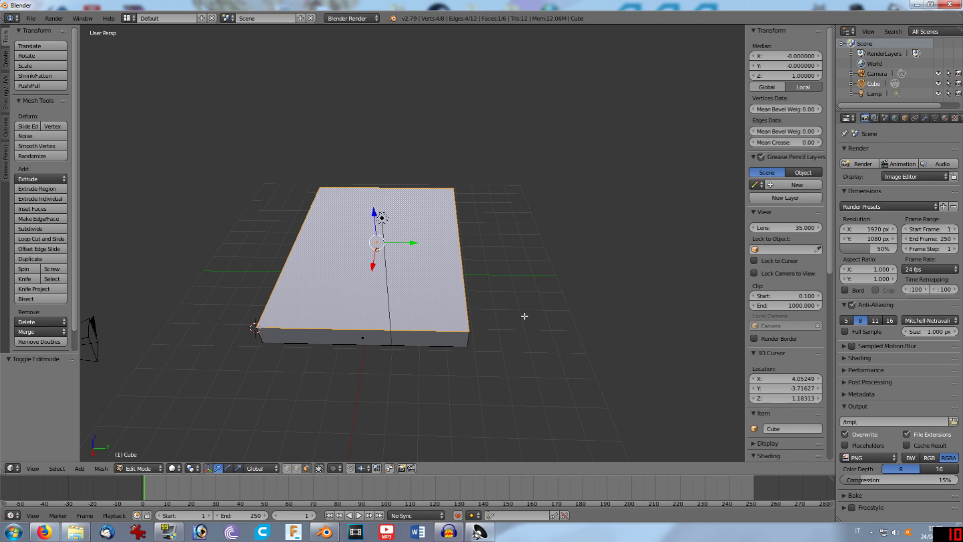
mouse_move(517, 340)
middle_down()
mouse_move(462, 309)
mouse_move(490, 337)
mouse_move(514, 336)
mouse_move(498, 333)
middle_up()
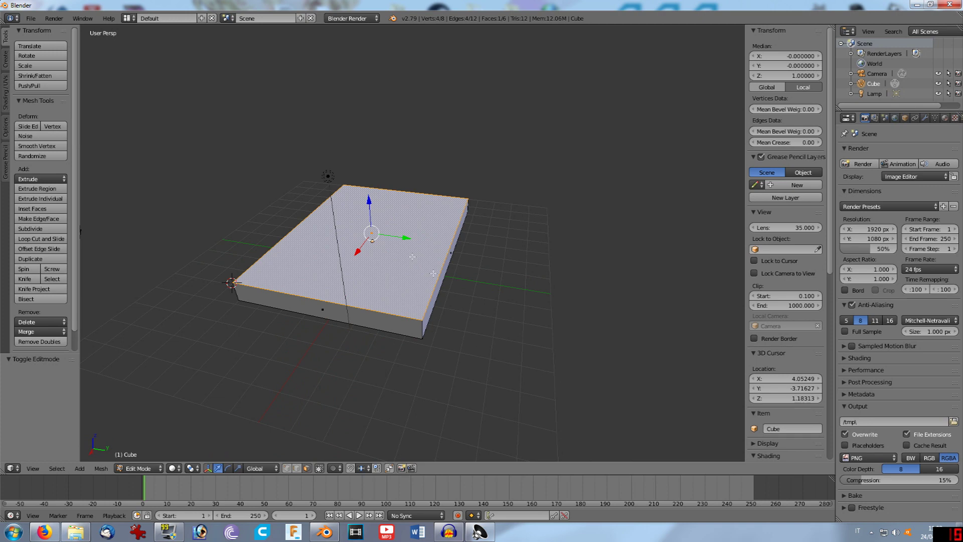
Add two loop cuts across the slab, sliding each toward a side.
key(ctrl+r)
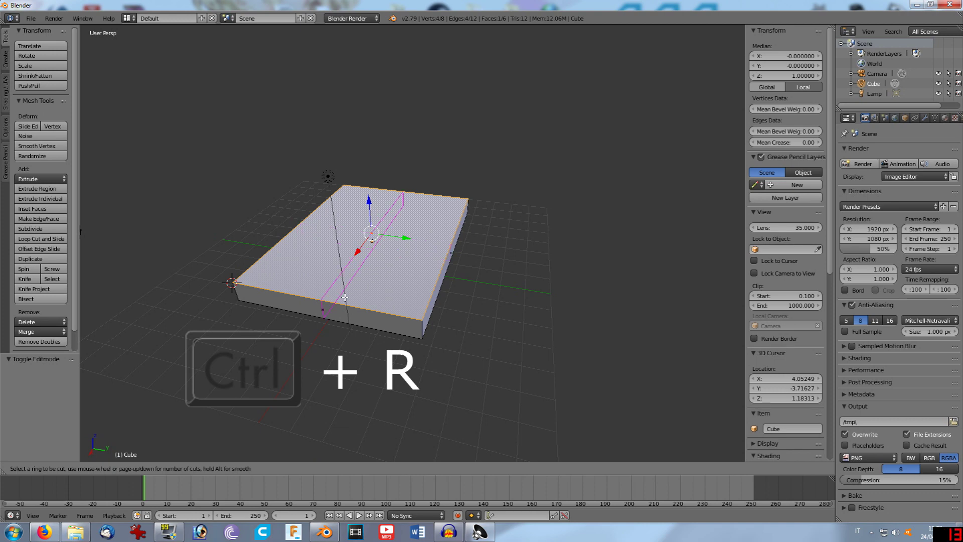
click(434, 251)
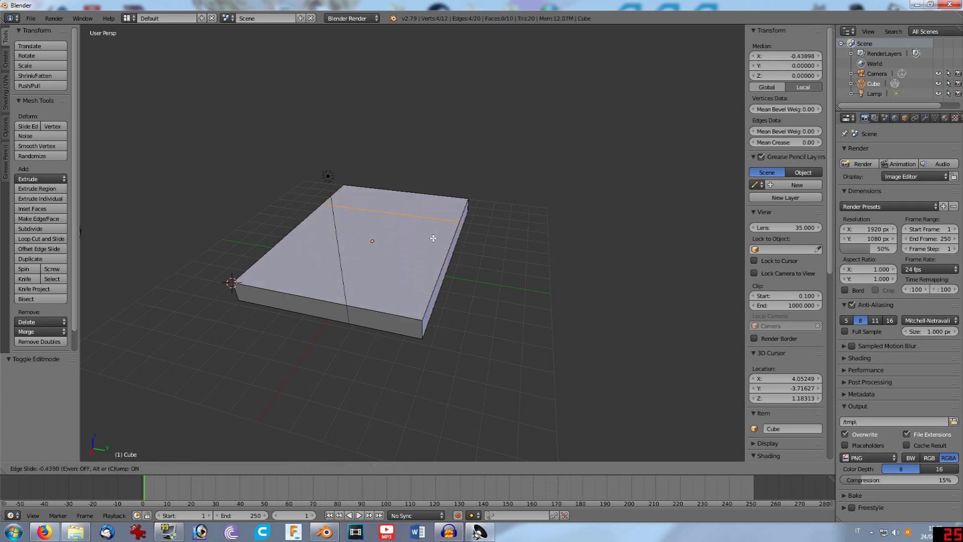
click(412, 293)
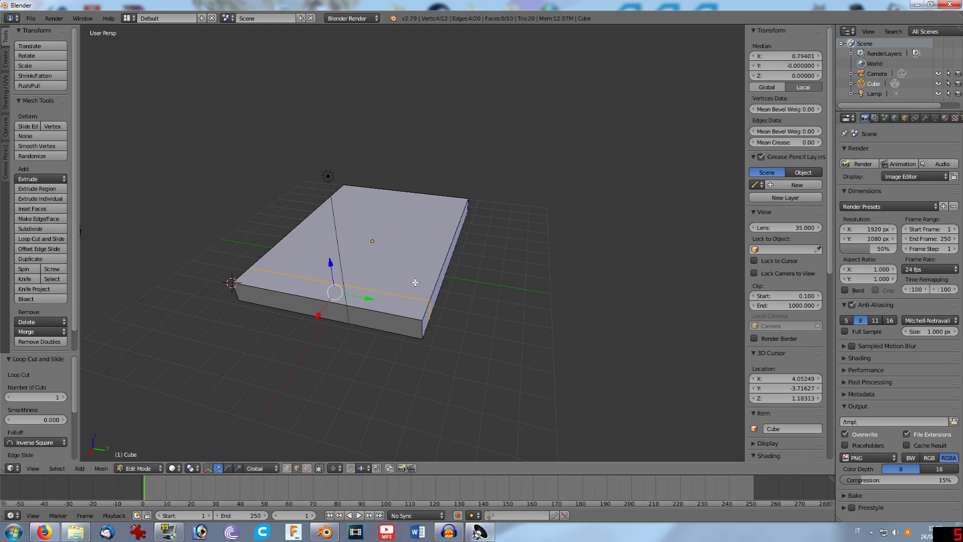
key(ctrl+r)
click(450, 246)
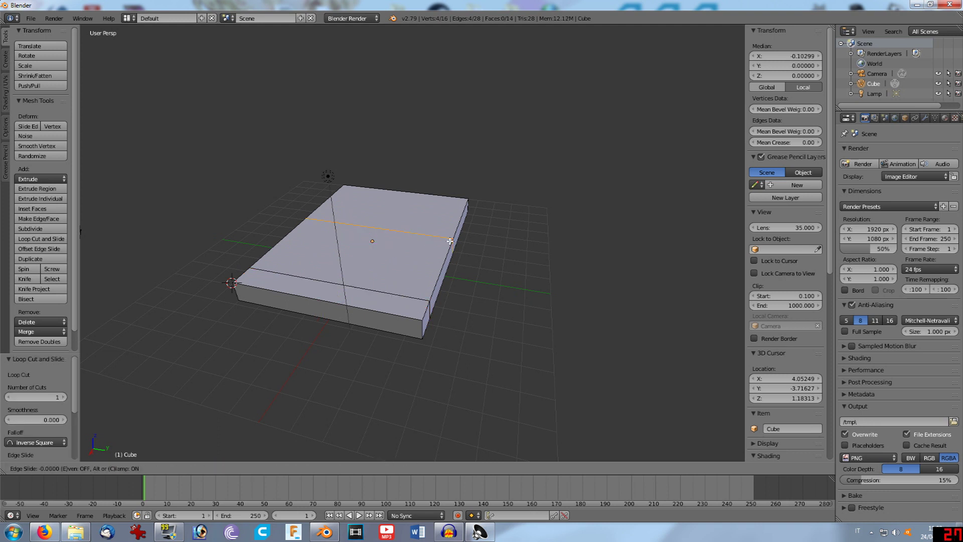
click(461, 212)
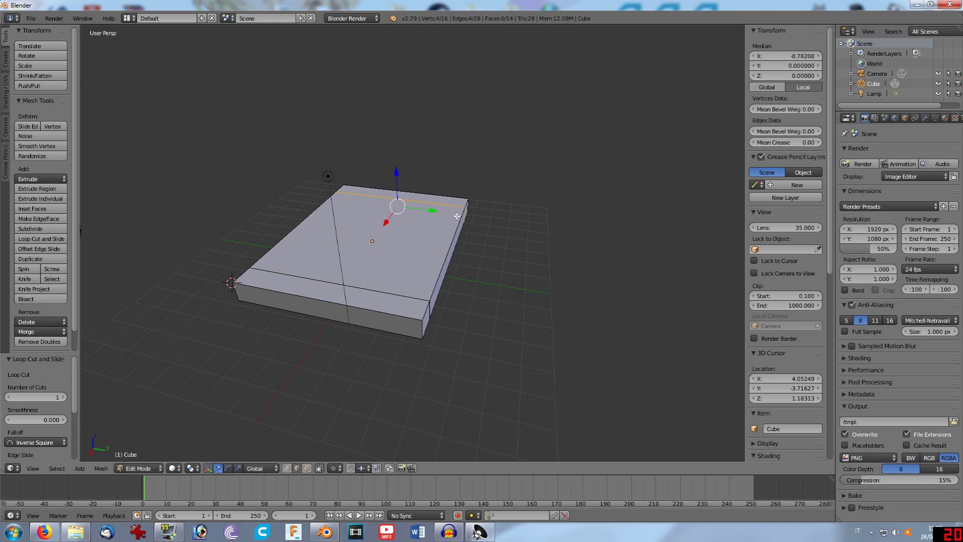
Add two more loop cuts, including a lengthwise one, slid close to the remaining sides.
key(ctrl+r)
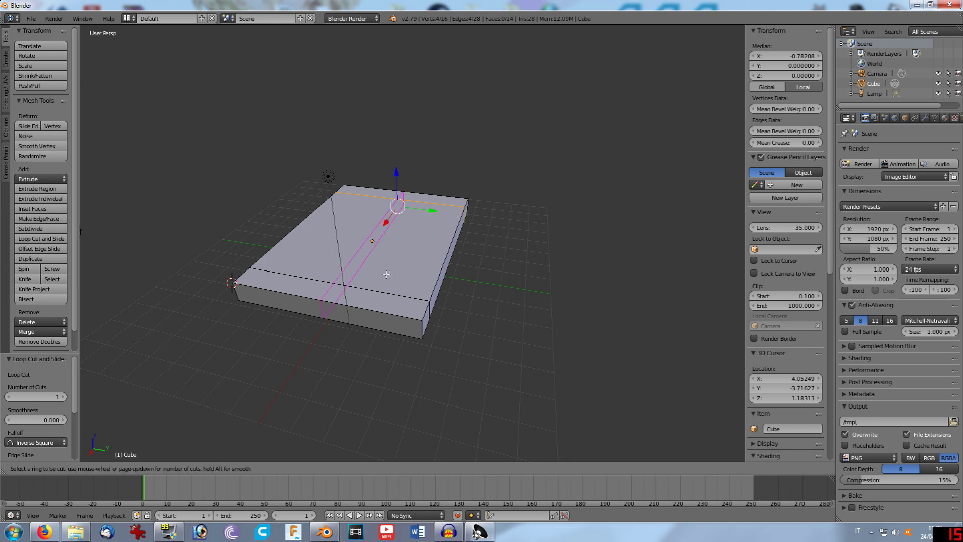
click(332, 296)
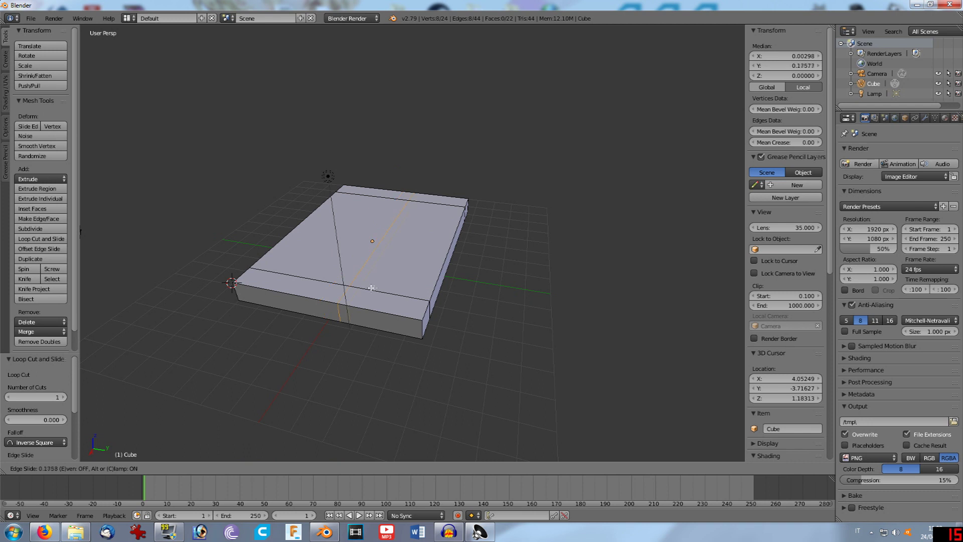
click(405, 290)
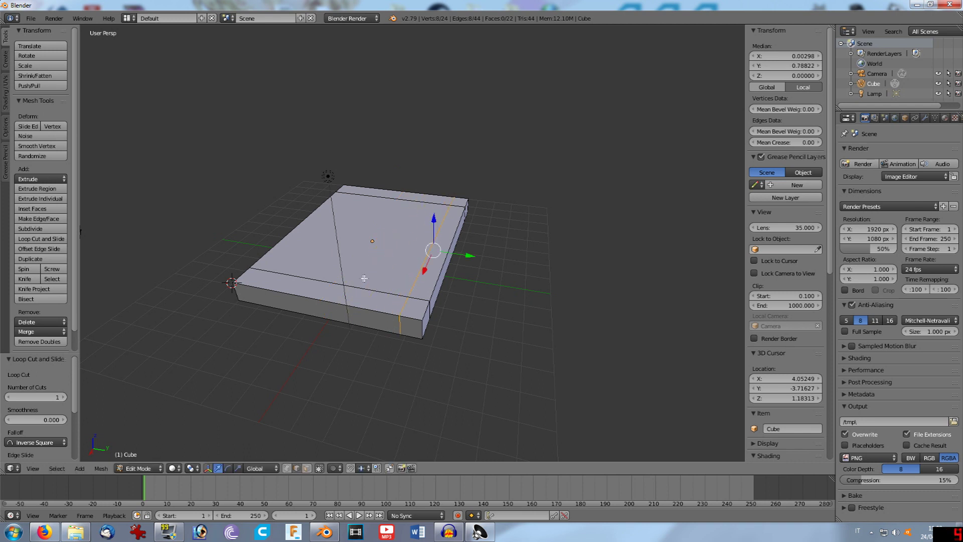
key(ctrl+r)
click(339, 268)
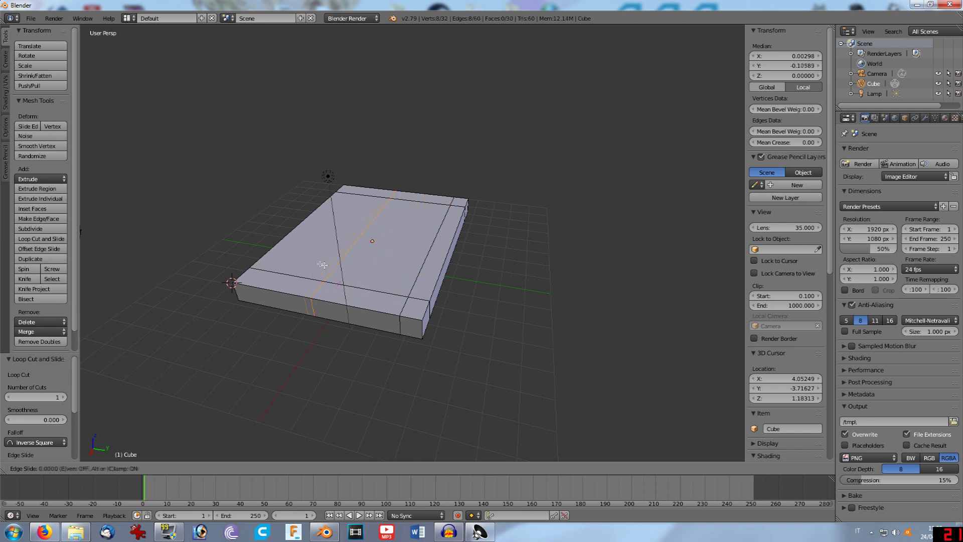
click(286, 251)
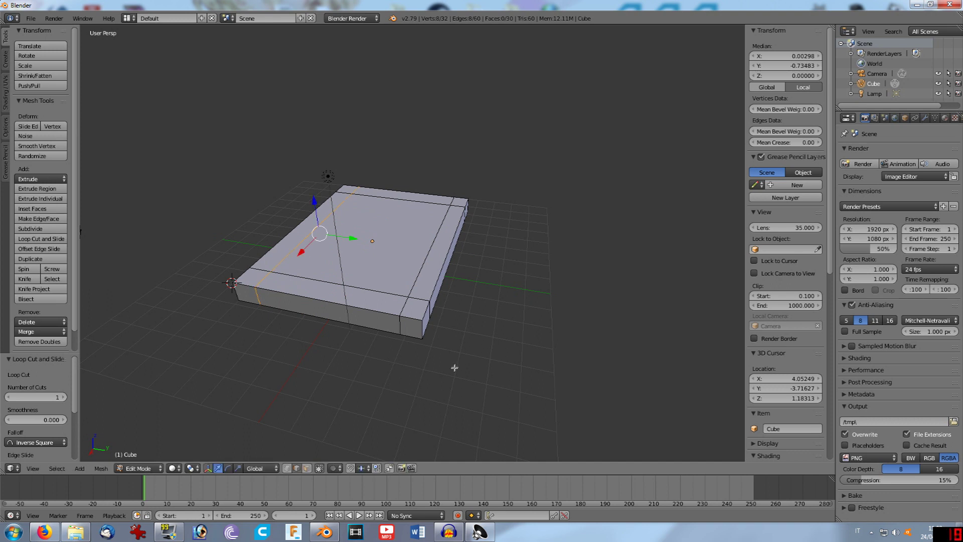
mouse_move(403, 359)
middle_down()
mouse_move(437, 351)
mouse_move(416, 417)
mouse_move(500, 329)
mouse_move(400, 363)
middle_up()
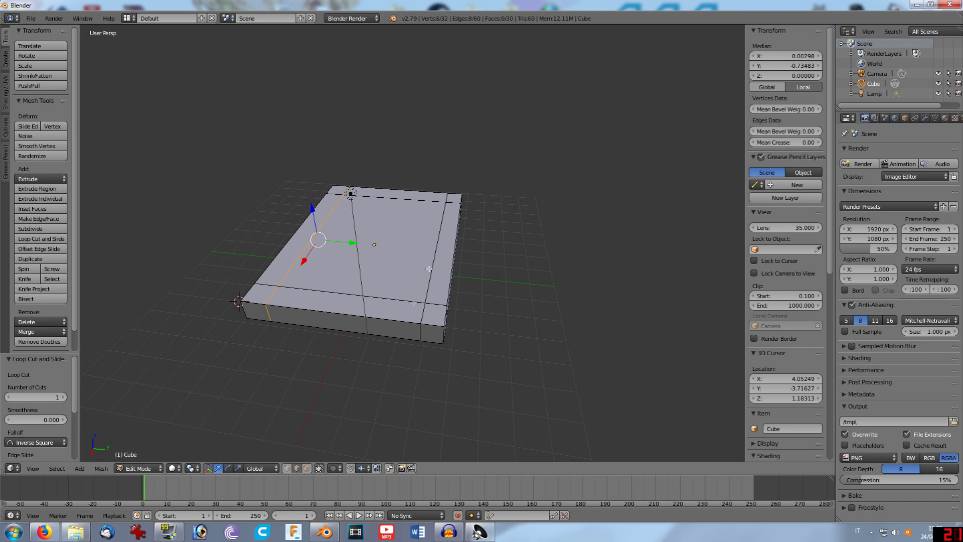
Enter face select mode and pick out the slab's front-right corner face.
click(307, 468)
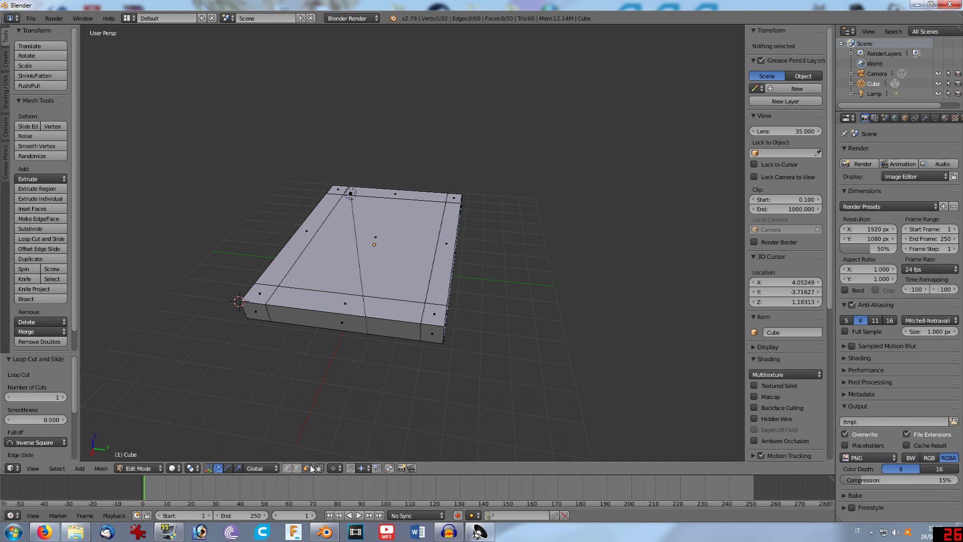
click(265, 290)
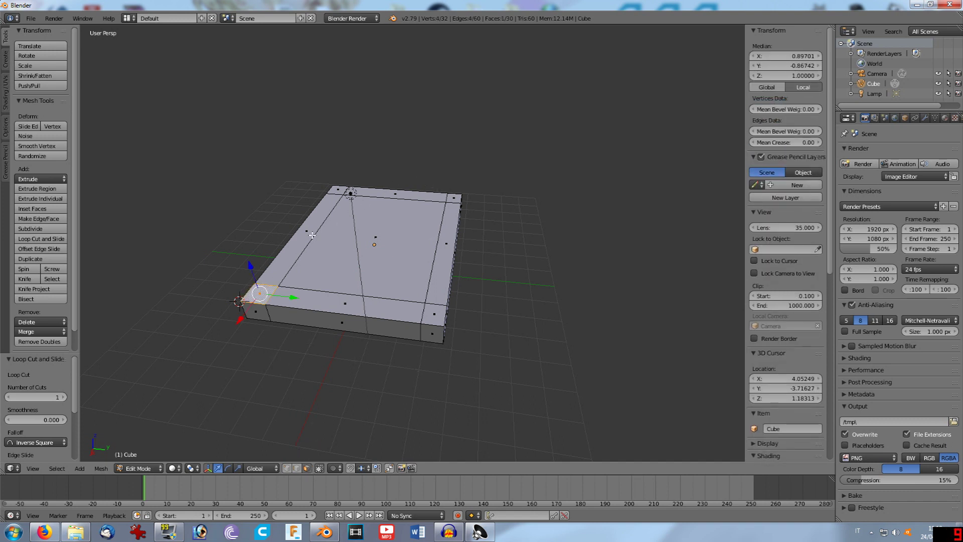
click(351, 194)
click(449, 204)
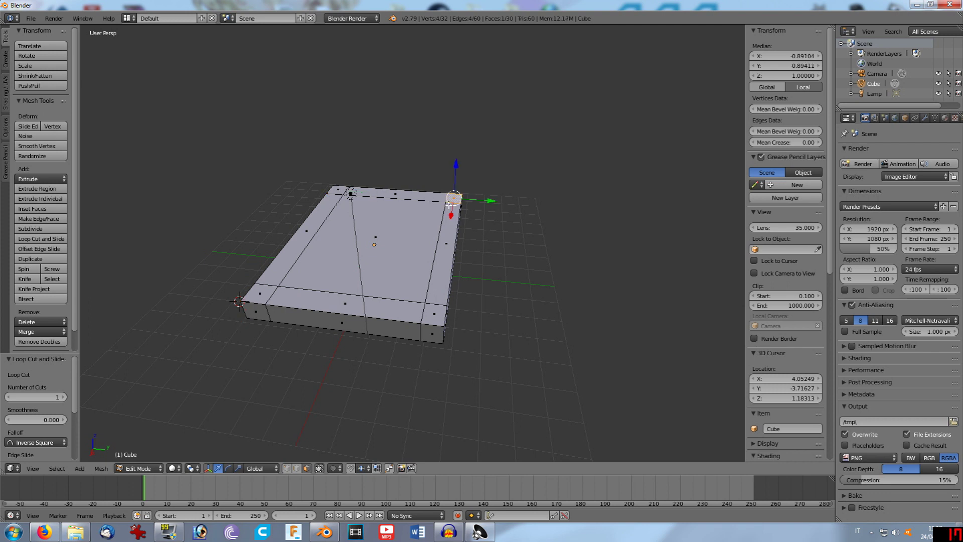
click(436, 312)
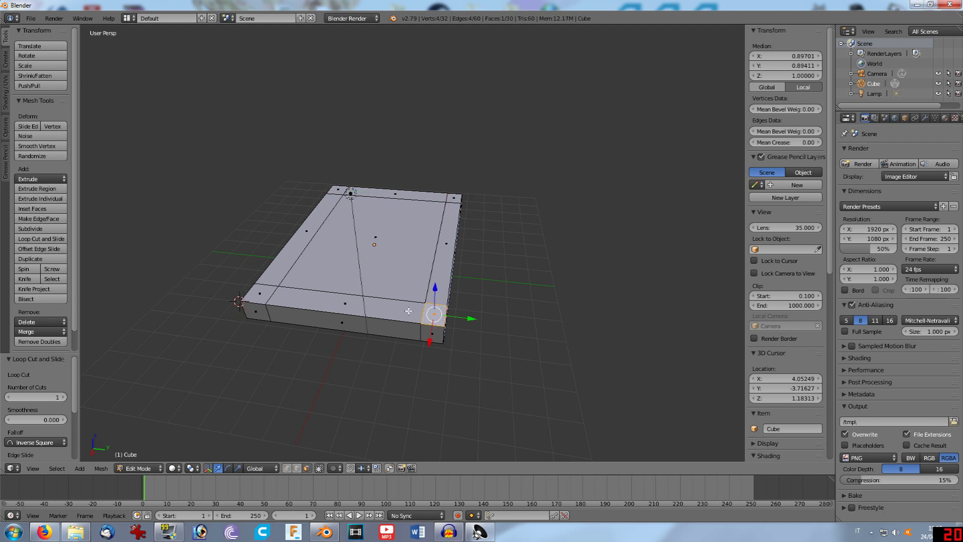
click(283, 281)
click(331, 190)
click(451, 202)
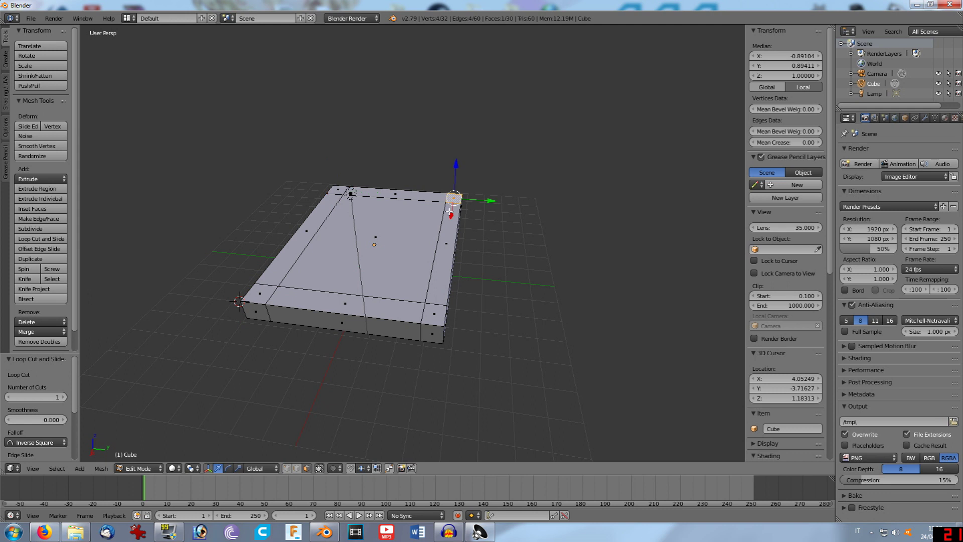
click(432, 307)
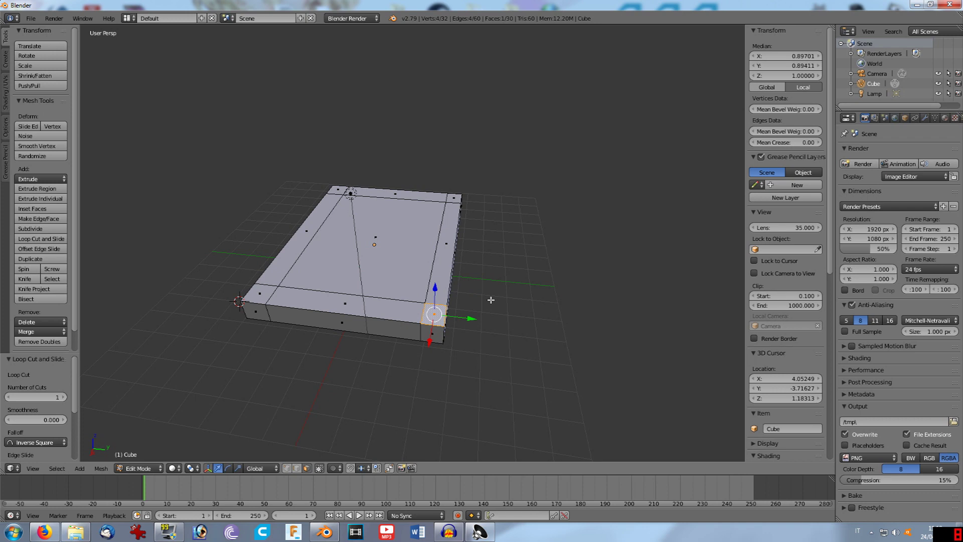
mouse_move(499, 308)
middle_down()
mouse_move(452, 271)
mouse_move(490, 297)
mouse_move(497, 283)
middle_up()
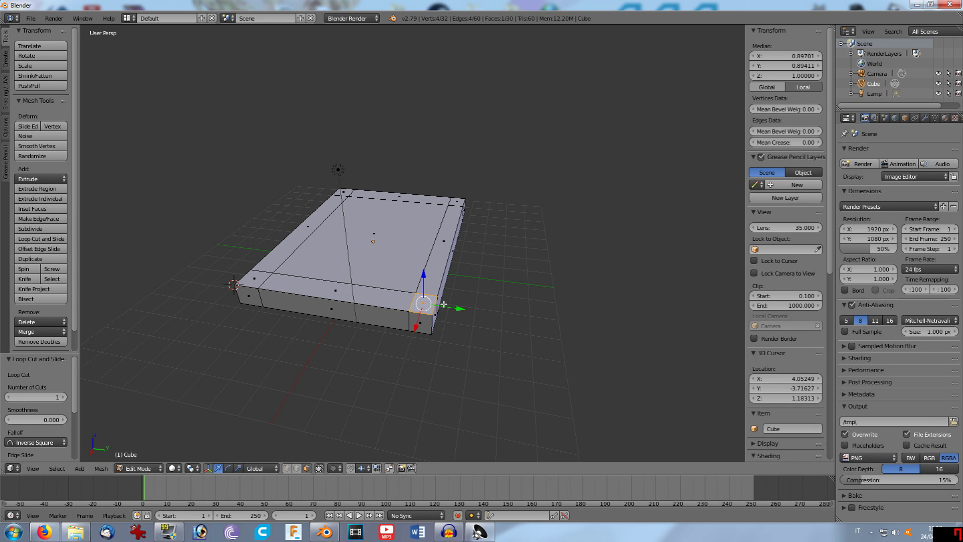
Extrude the first two corner faces of the slab upward into square posts.
key(e)
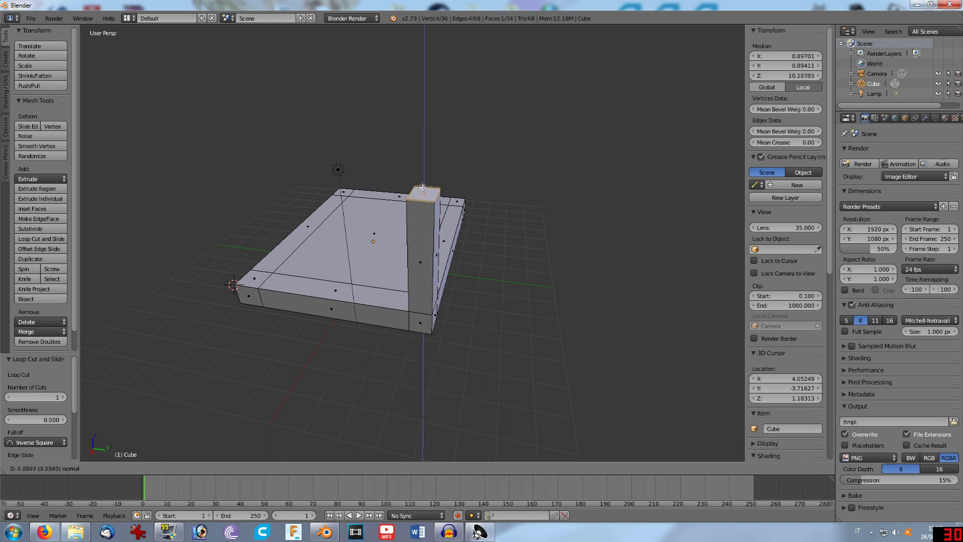
click(424, 182)
click(260, 277)
right_click(259, 276)
key(e)
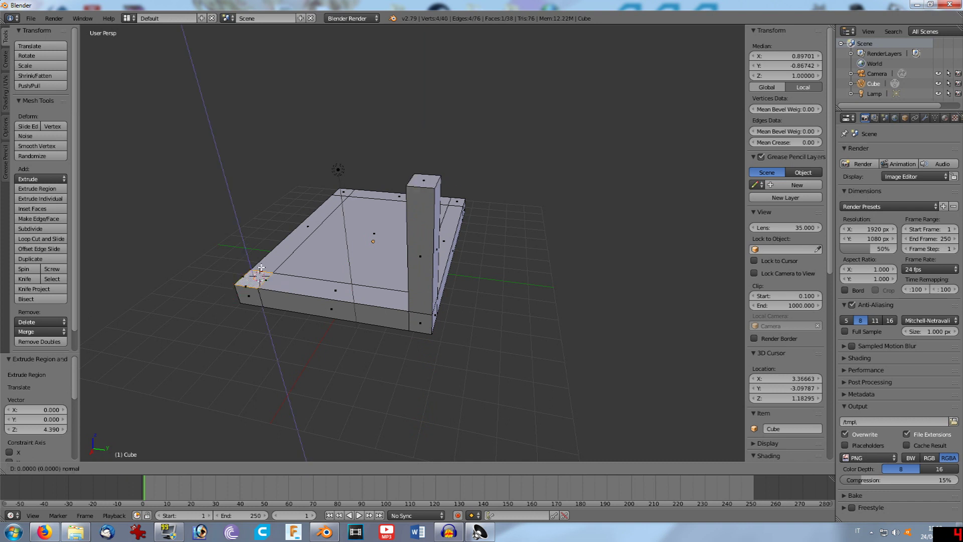
click(272, 162)
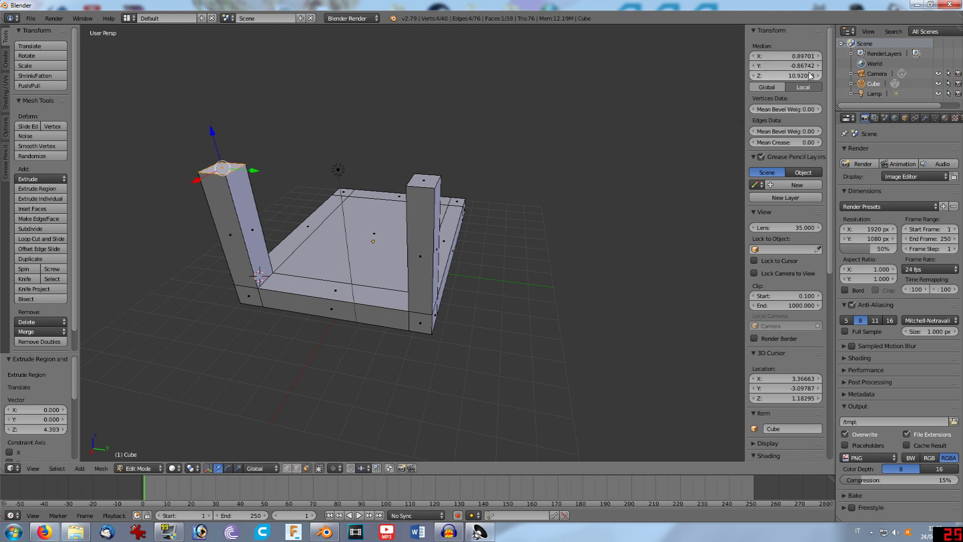
Extrude the back-right and last corner faces into the third and fourth posts.
right_click(456, 203)
key(e)
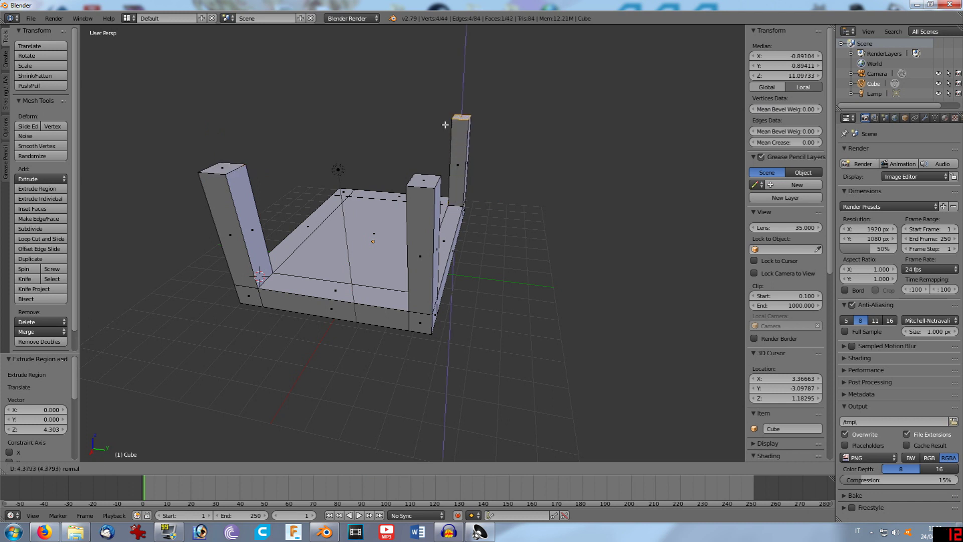
click(452, 121)
right_click(348, 193)
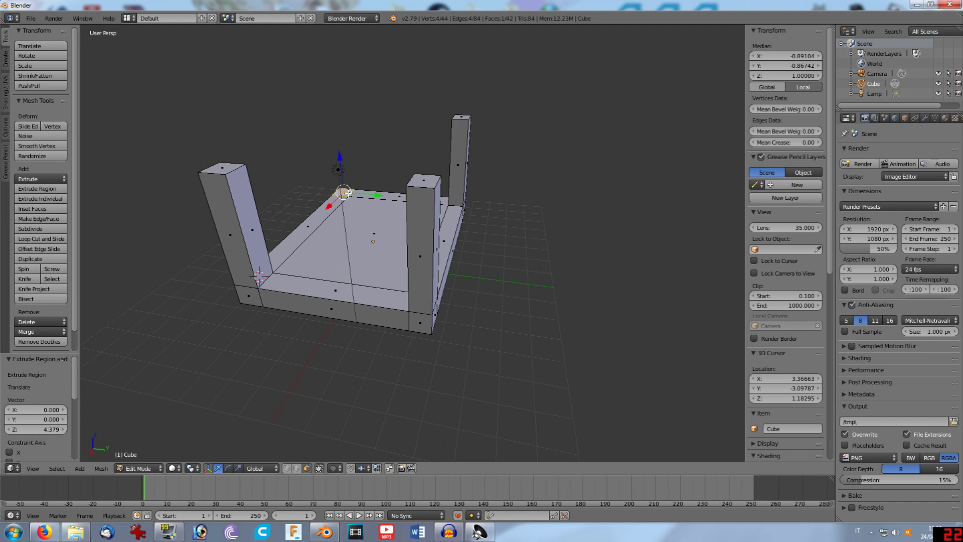
key(e)
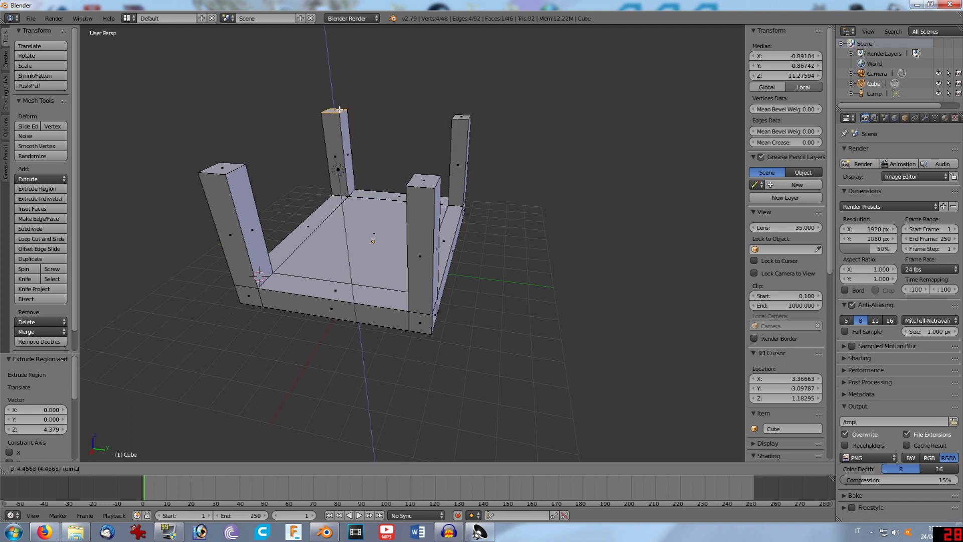
click(354, 145)
mouse_move(541, 314)
middle_down()
mouse_move(473, 314)
mouse_move(499, 314)
mouse_move(528, 376)
mouse_move(505, 299)
mouse_move(401, 269)
mouse_move(491, 268)
mouse_move(510, 308)
middle_up()
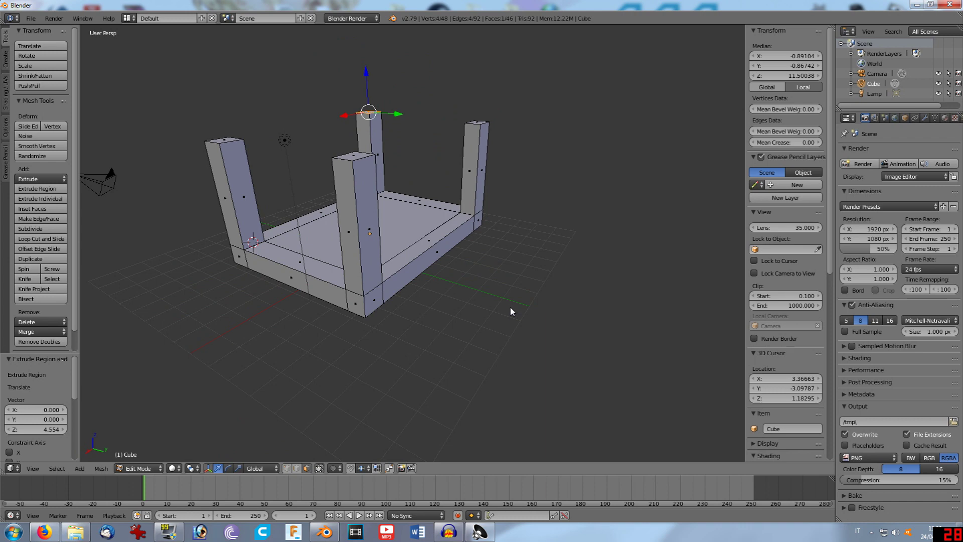
key(Tab)
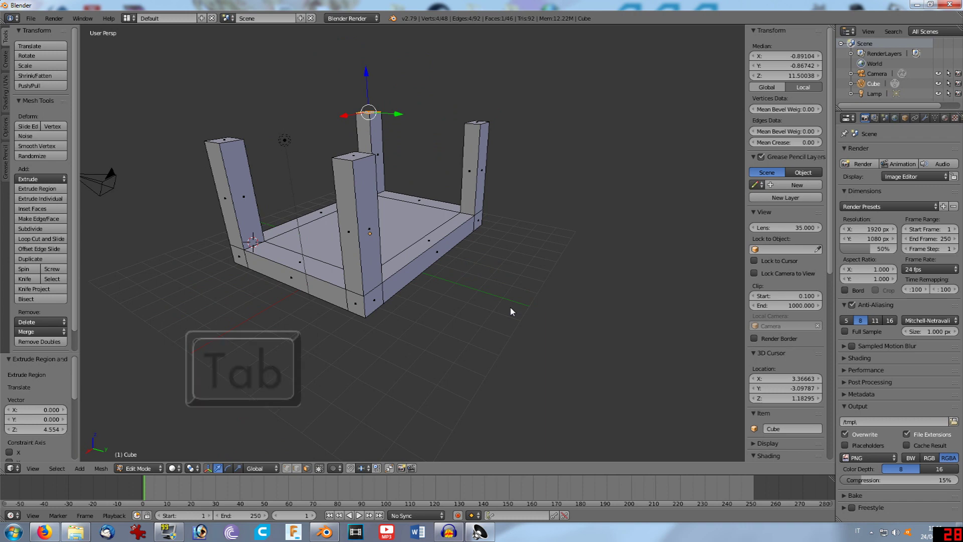
Flip the table upright with a -180° X rotation and raise it to Z 4.745.
key(Tab)
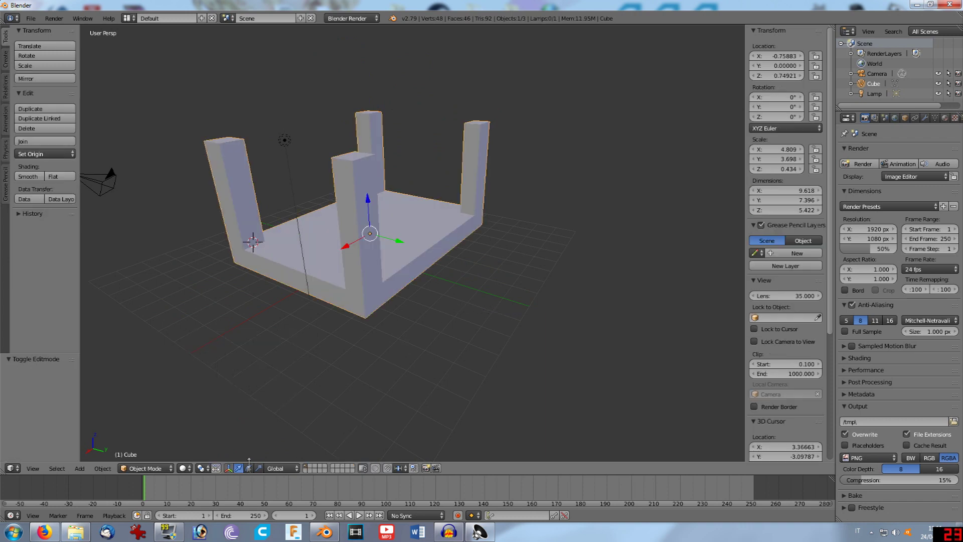
click(247, 469)
mouse_move(384, 210)
mouse_down()
mouse_move(347, 347)
mouse_move(314, 323)
mouse_move(336, 333)
mouse_up()
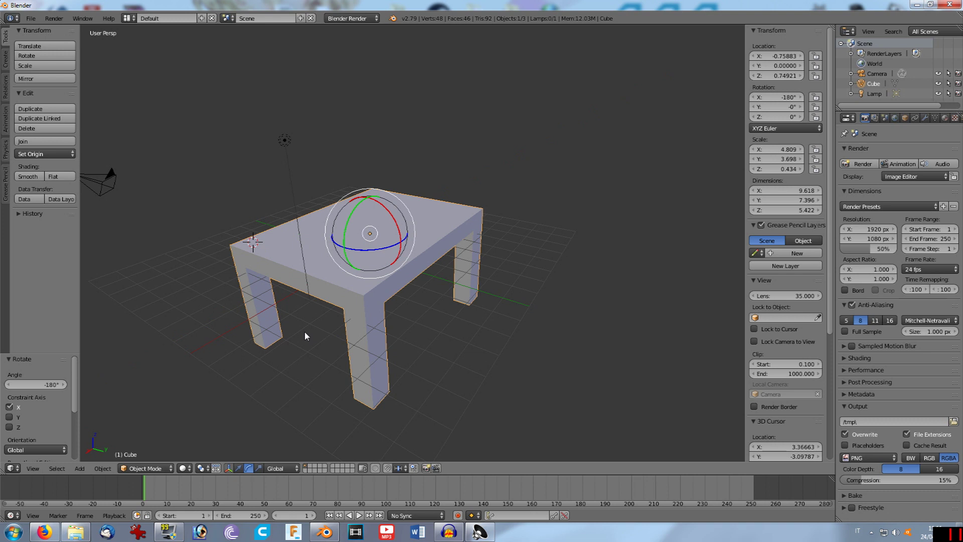
click(239, 468)
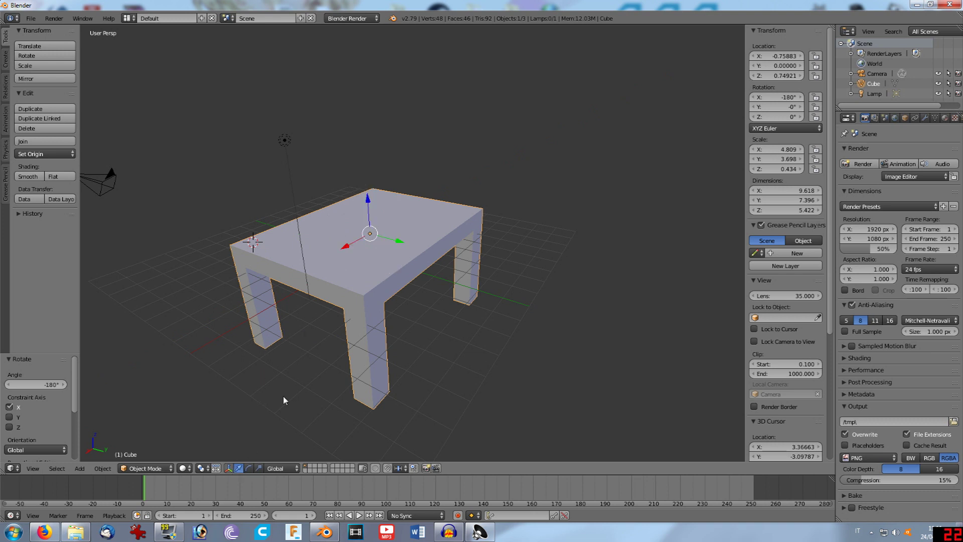
mouse_move(370, 198)
mouse_down()
mouse_move(376, 97)
mouse_move(372, 121)
mouse_up()
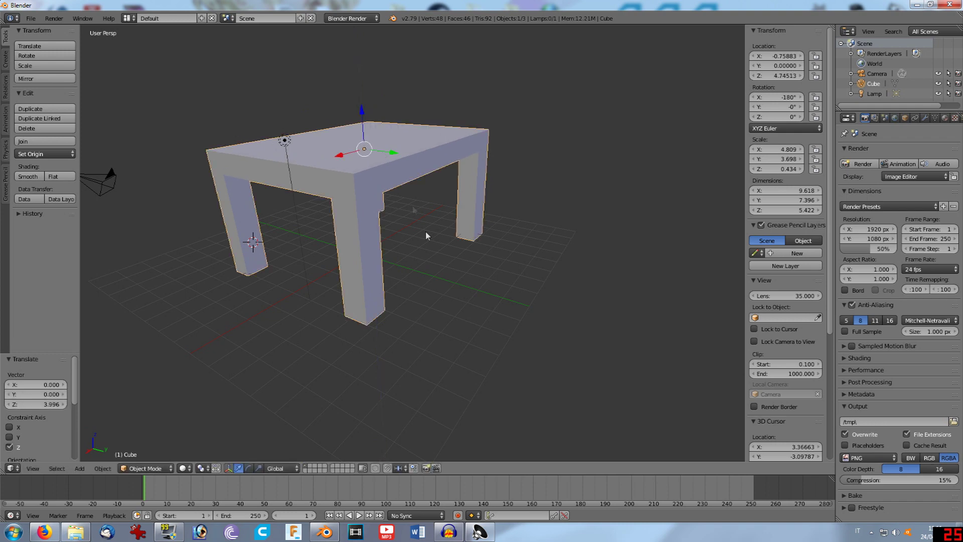
mouse_move(437, 344)
middle_down()
mouse_move(585, 329)
mouse_move(544, 329)
mouse_move(476, 353)
mouse_move(469, 374)
mouse_move(458, 370)
mouse_move(463, 360)
middle_up()
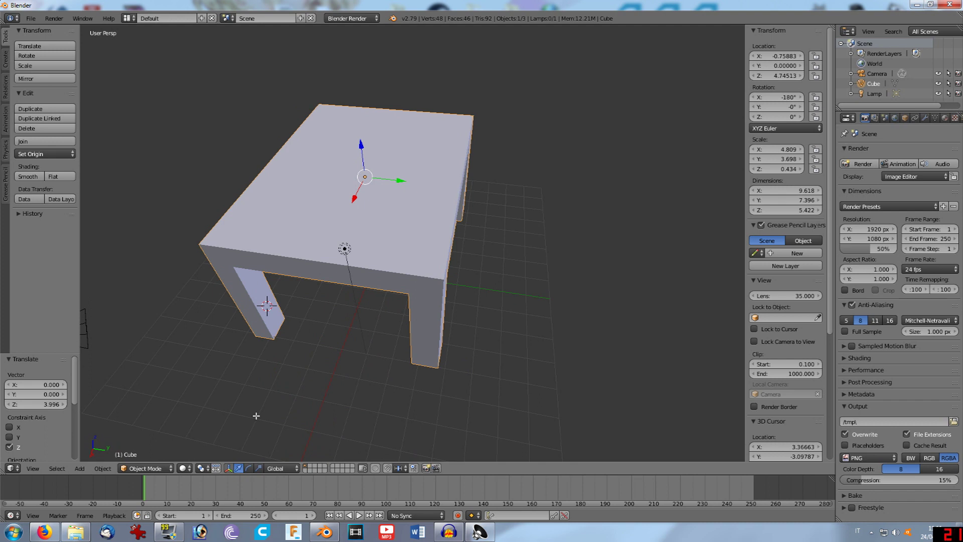
key(Tab)
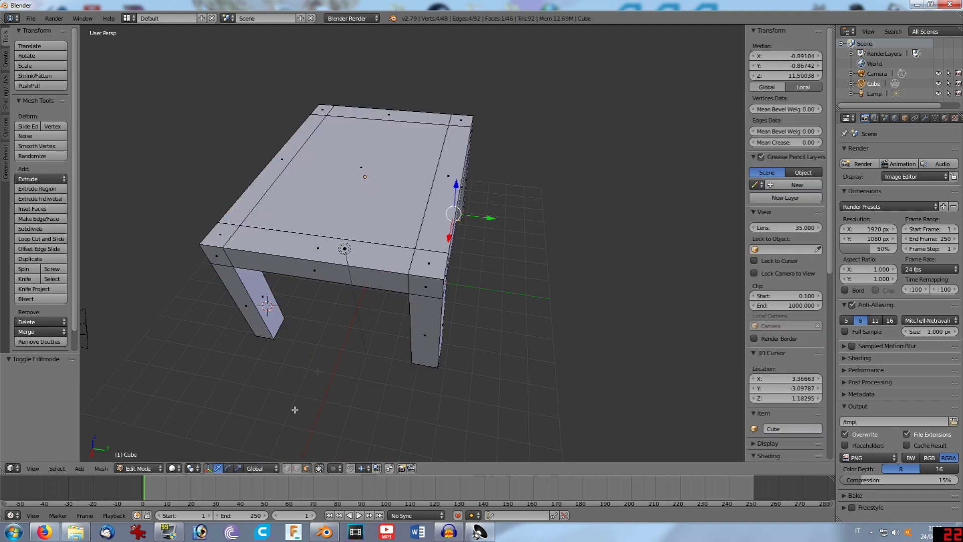
Inset the table's top face by extruding in place and scaling it to 0.921.
right_click(331, 197)
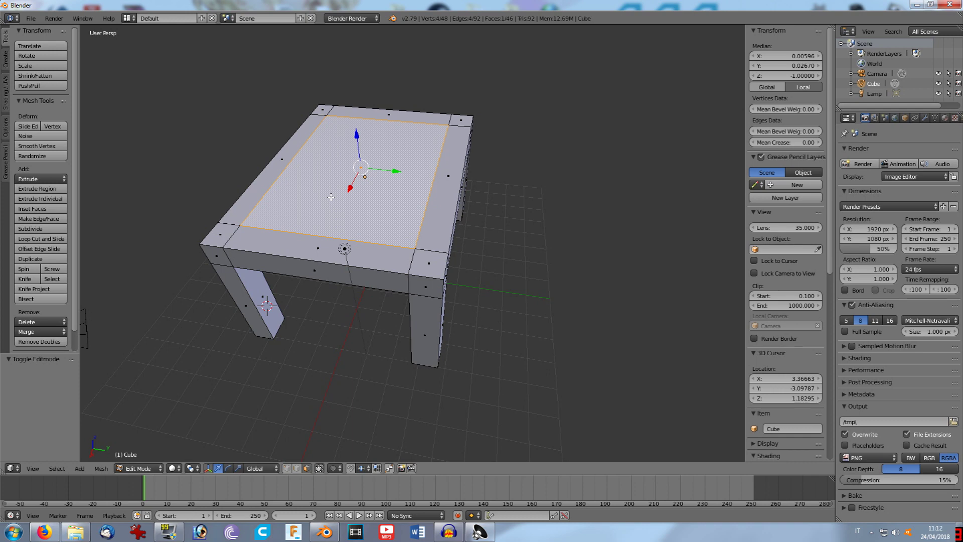
key(e)
key(Return)
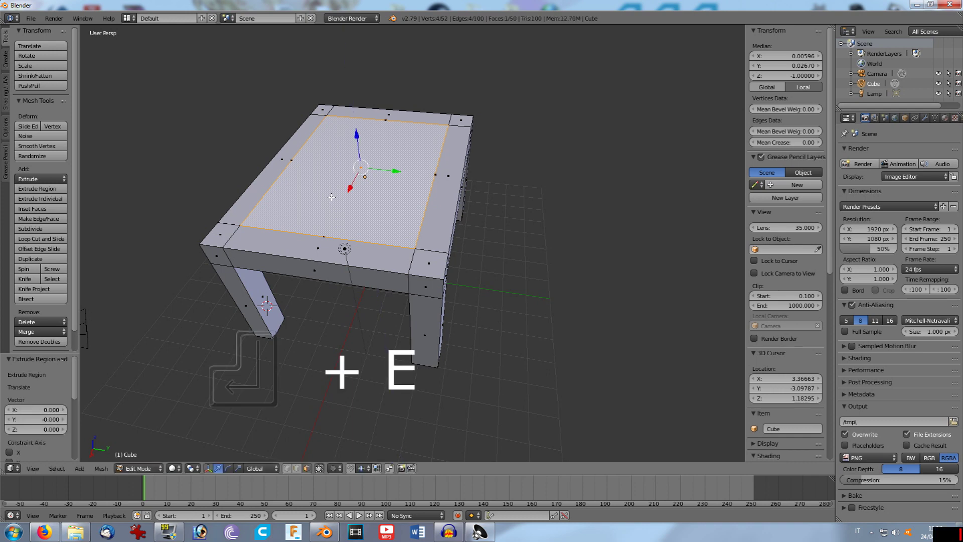
key(s)
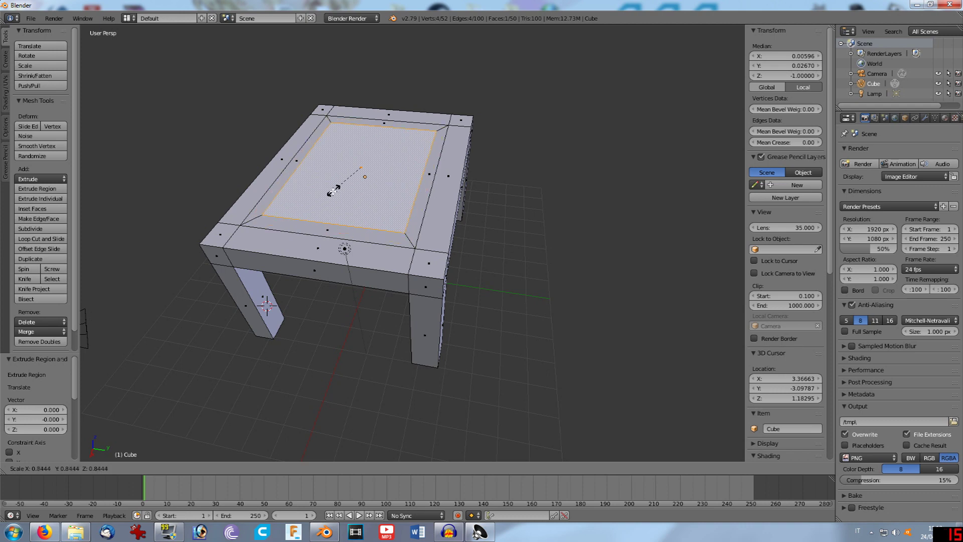
click(333, 191)
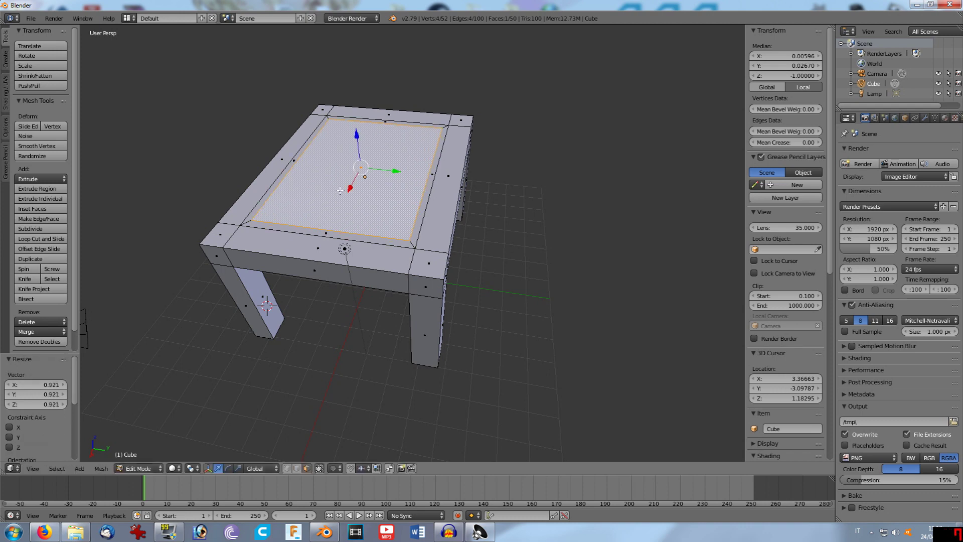
Extrude the inner top face 0.648 downward into a recessed tray.
key(e)
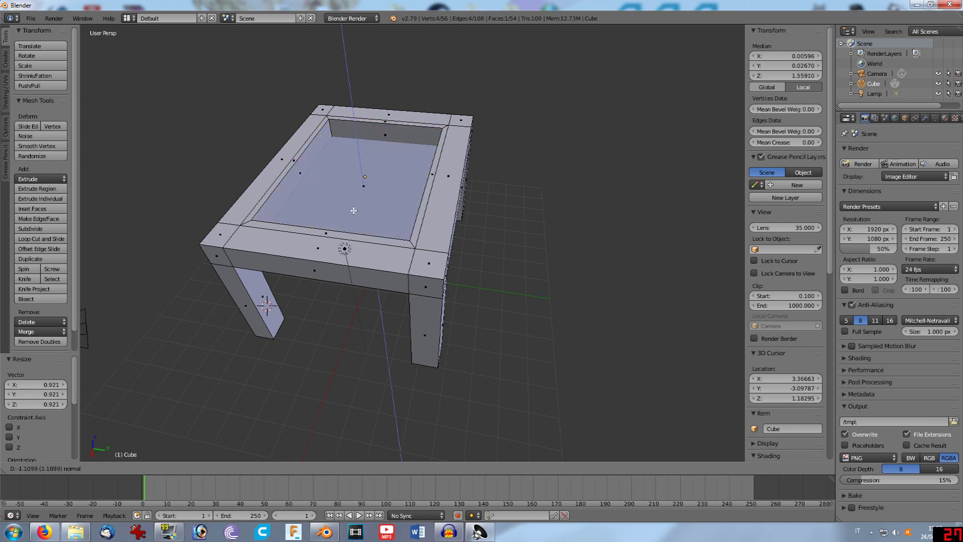
click(352, 204)
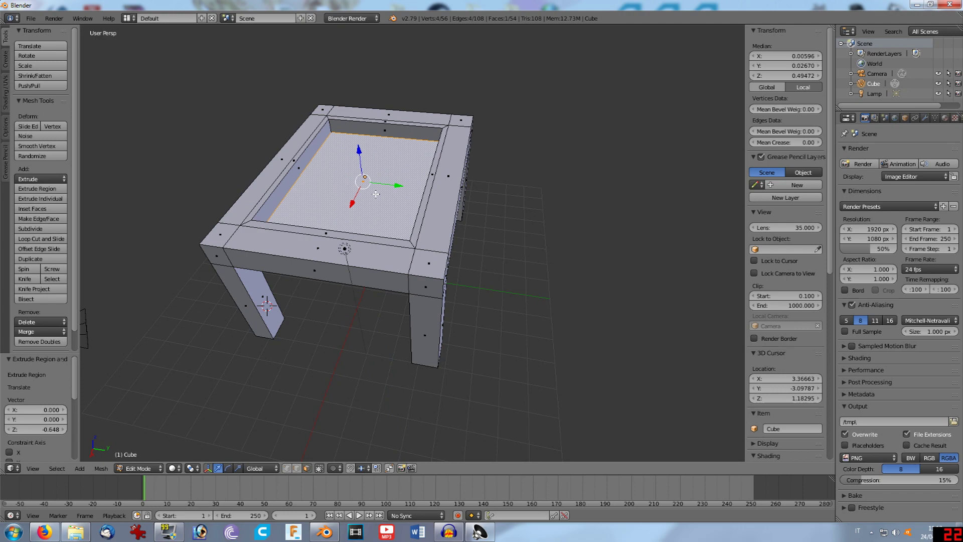
mouse_move(521, 247)
middle_down()
mouse_move(523, 224)
mouse_move(484, 223)
mouse_move(526, 240)
mouse_move(481, 240)
mouse_move(528, 234)
middle_up()
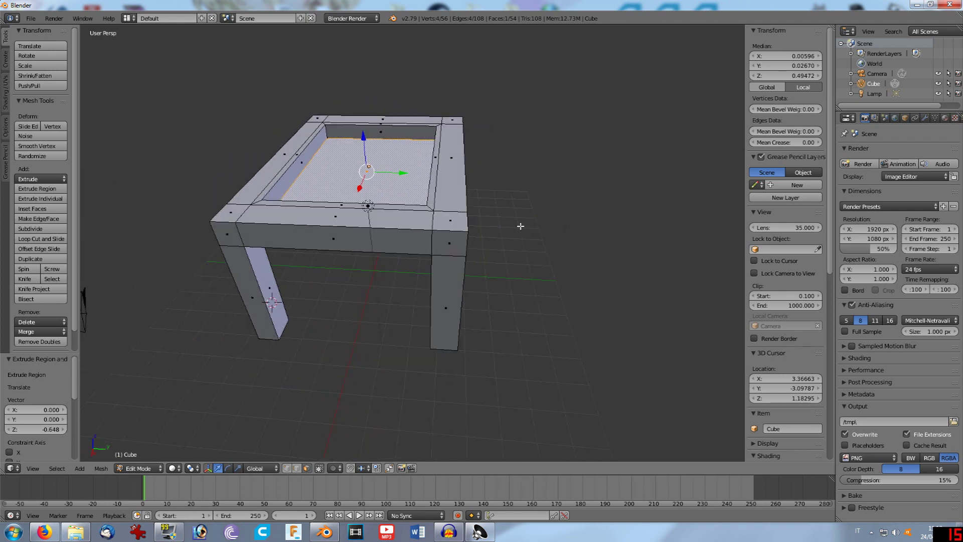
scroll(514, 238, up, 2)
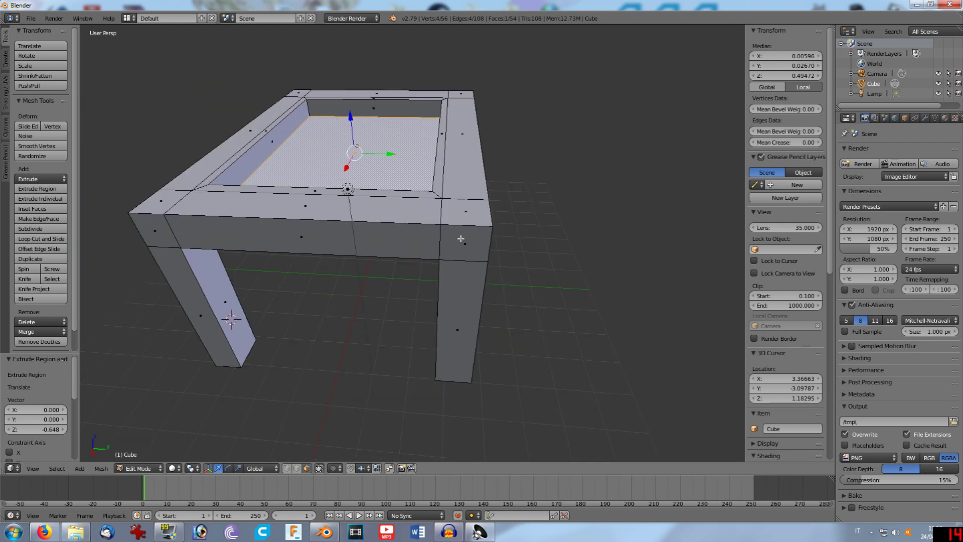
click(287, 472)
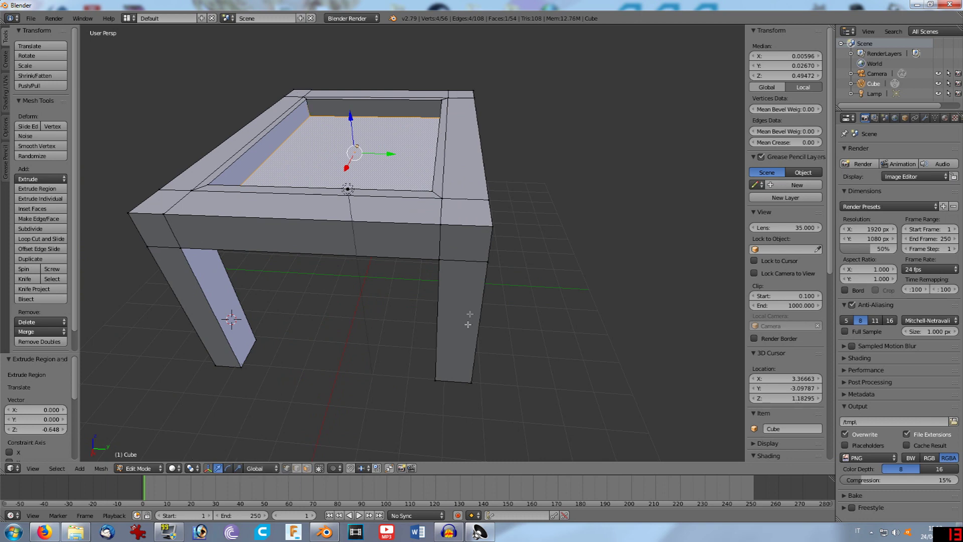
Lower the first two outer top corner vertices along Z by 0.866 and 0.910.
right_click(493, 227)
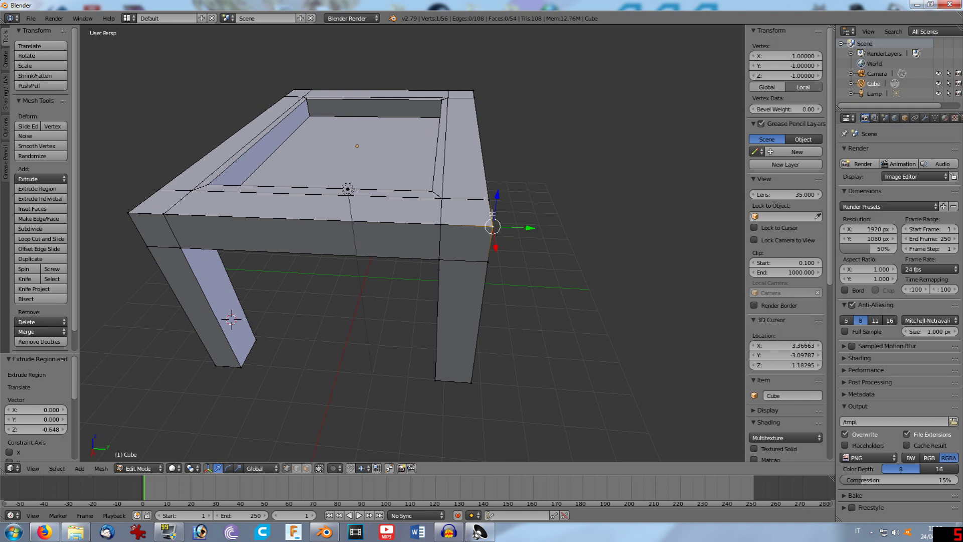
key(g)
key(z)
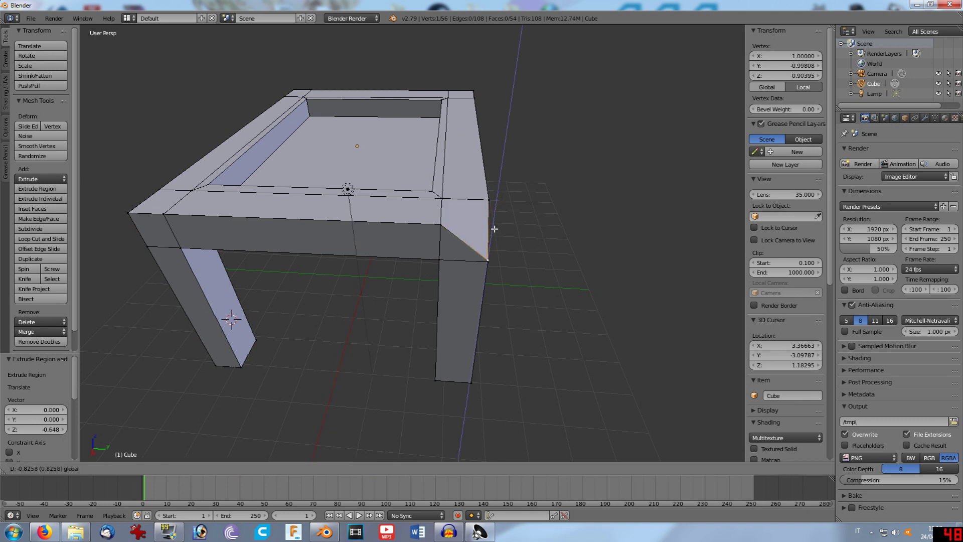
click(494, 229)
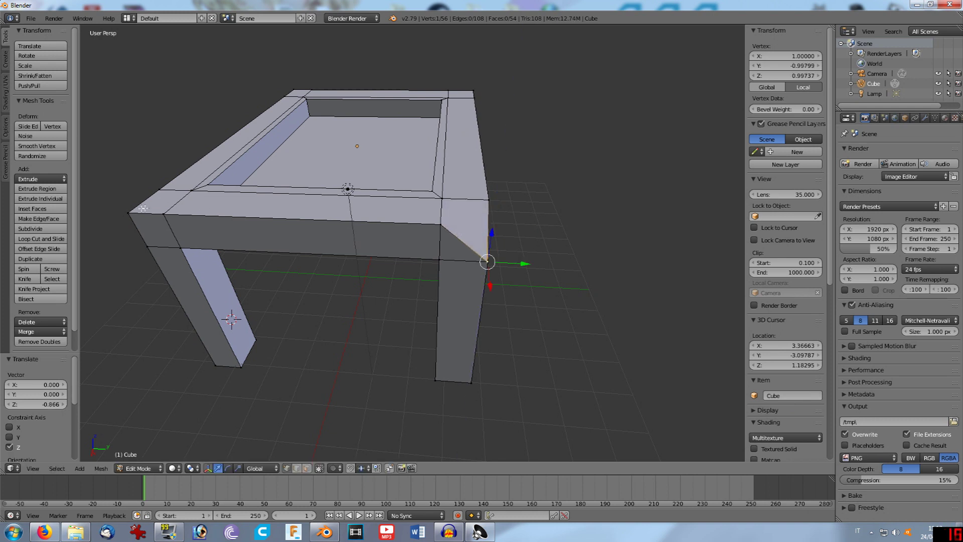
right_click(128, 208)
key(g)
key(z)
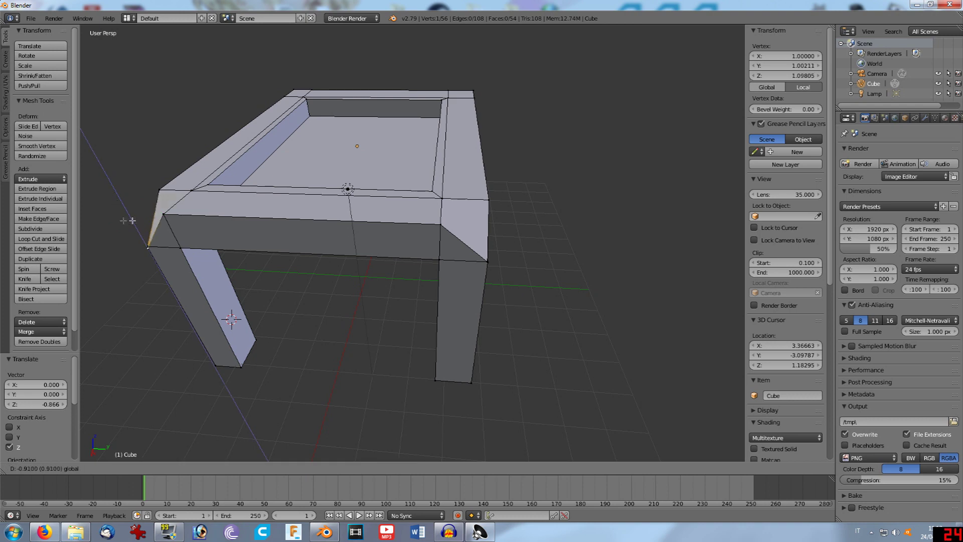
click(132, 220)
mouse_move(555, 277)
middle_down()
mouse_move(426, 278)
mouse_move(444, 220)
middle_up()
Lower the remaining two top corner vertices along Z by 0.860 and 0.858.
right_click(467, 156)
key(g)
key(z)
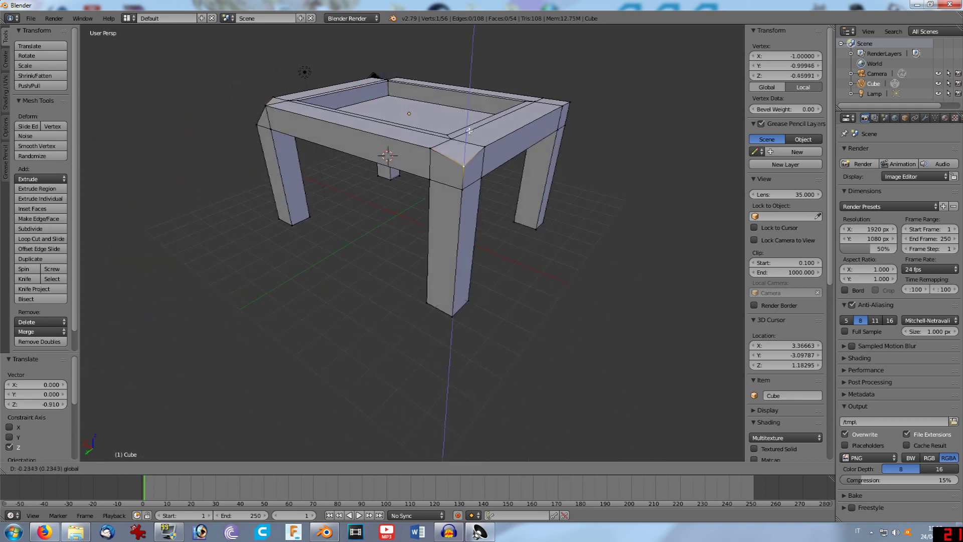
click(473, 149)
mouse_move(617, 219)
middle_down()
mouse_move(555, 179)
mouse_move(532, 226)
middle_up()
right_click(552, 230)
key(g)
key(z)
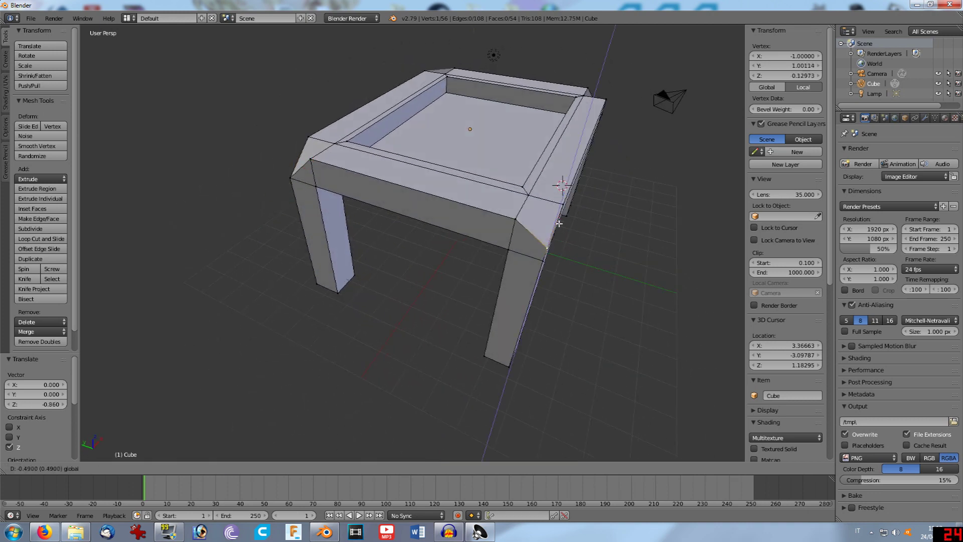
click(559, 236)
mouse_move(655, 221)
middle_down()
mouse_move(565, 228)
mouse_move(394, 218)
mouse_move(441, 210)
mouse_move(477, 221)
mouse_move(462, 236)
middle_up()
scroll(575, 268, up, 5)
scroll(575, 269, down, 6)
scroll(573, 276, up, 2)
mouse_move(581, 289)
middle_down()
mouse_move(559, 271)
mouse_move(189, 146)
mouse_move(422, 254)
mouse_move(318, 246)
mouse_move(303, 240)
mouse_move(369, 242)
mouse_move(537, 273)
mouse_move(570, 267)
mouse_move(580, 251)
mouse_move(613, 249)
mouse_move(634, 263)
mouse_move(546, 281)
mouse_move(587, 297)
mouse_move(577, 284)
middle_up()
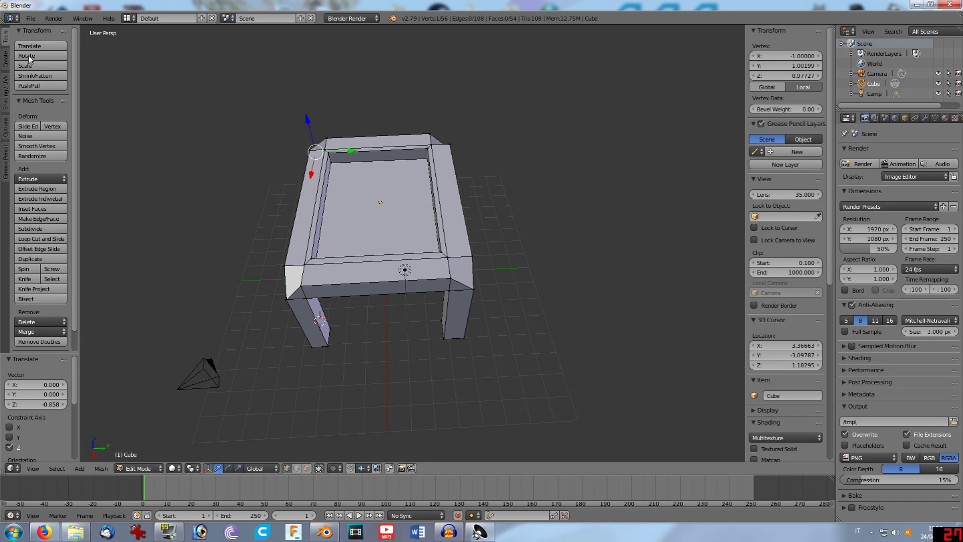
key(shift+a)
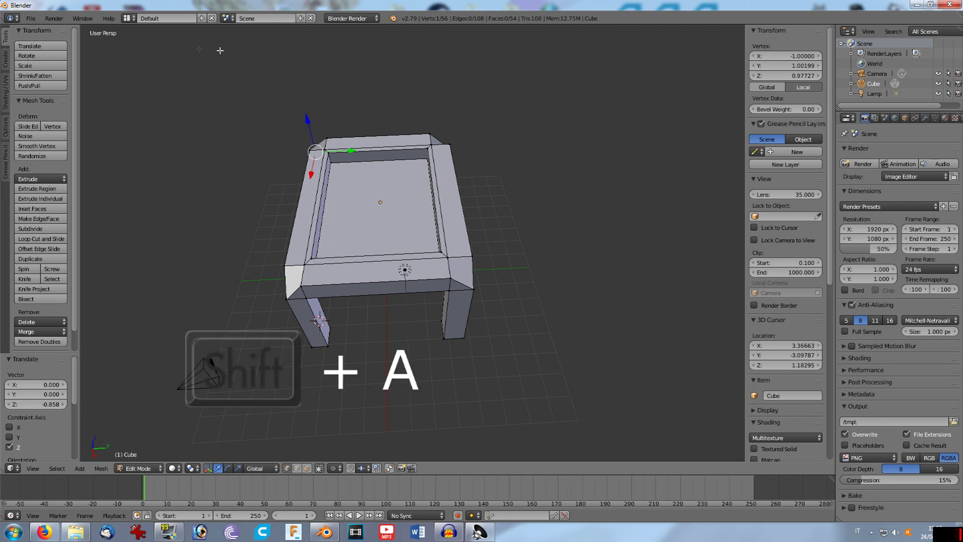
Return the table to Object Mode and show the Create tab's primitive shapes list.
key(Tab)
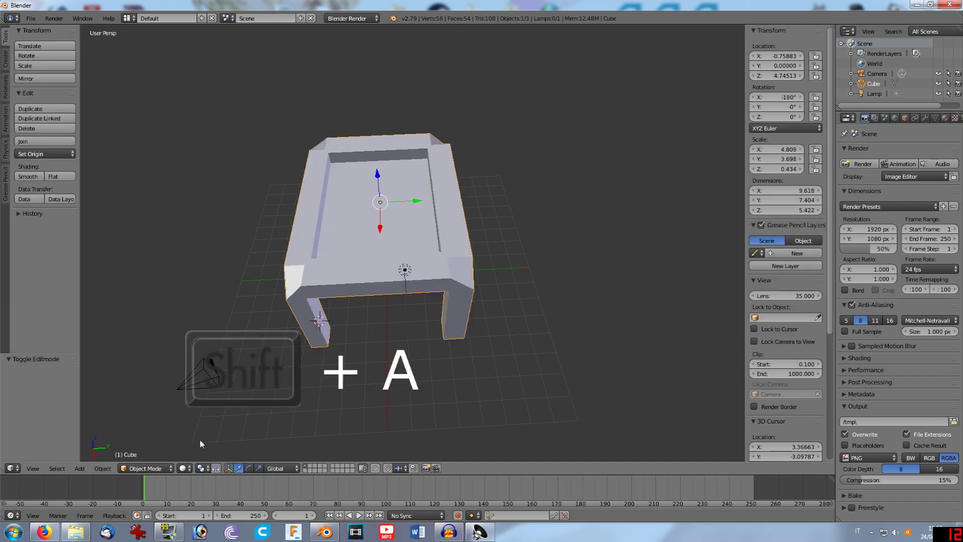
key(shift+a)
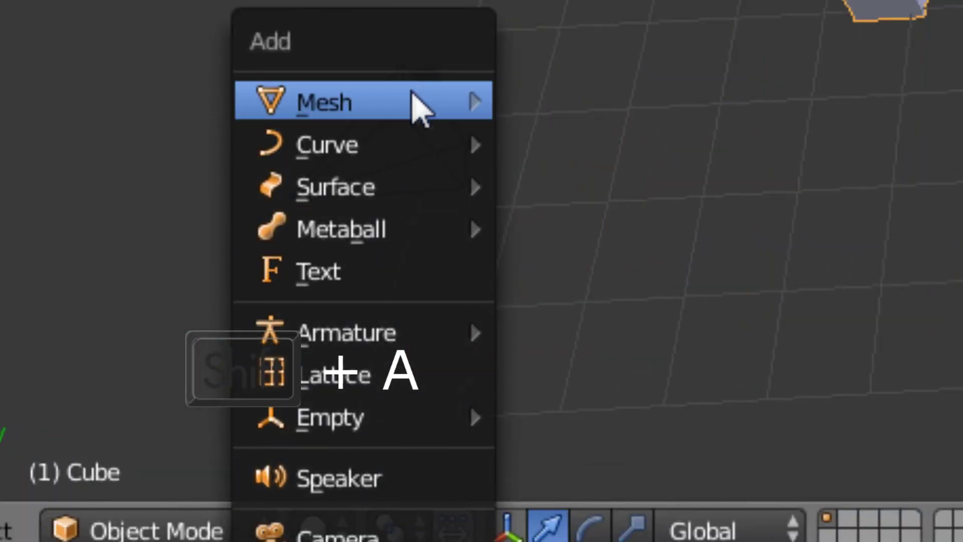
mouse_move(192, 366)
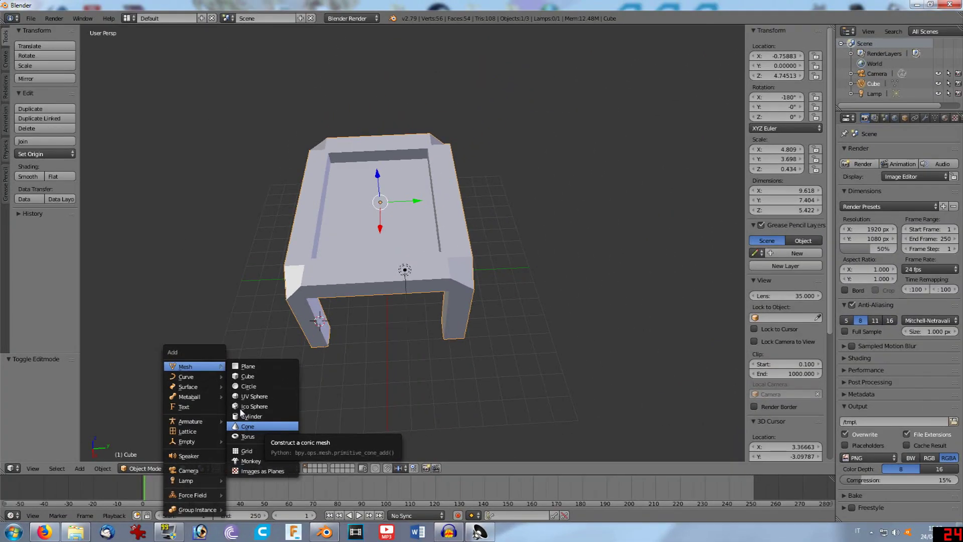
click(239, 407)
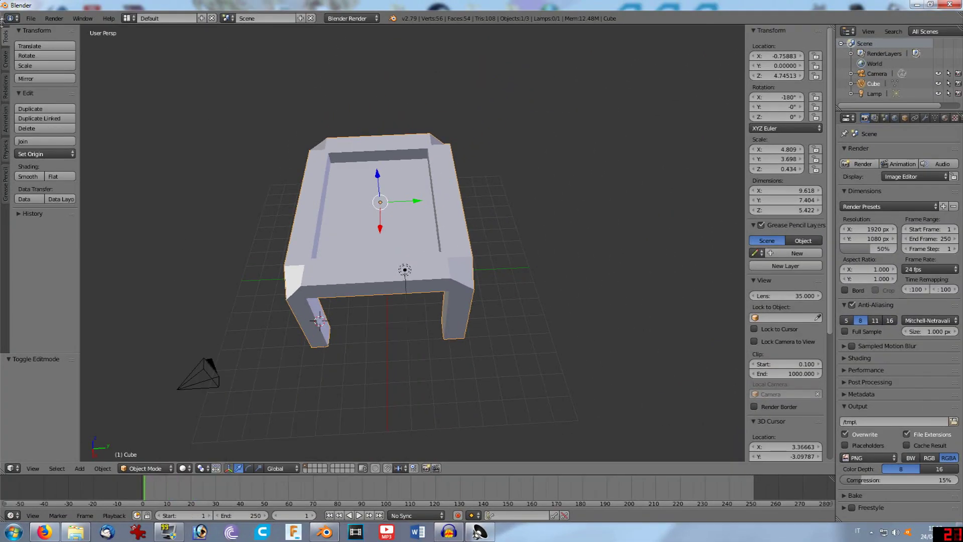
click(7, 58)
click(7, 37)
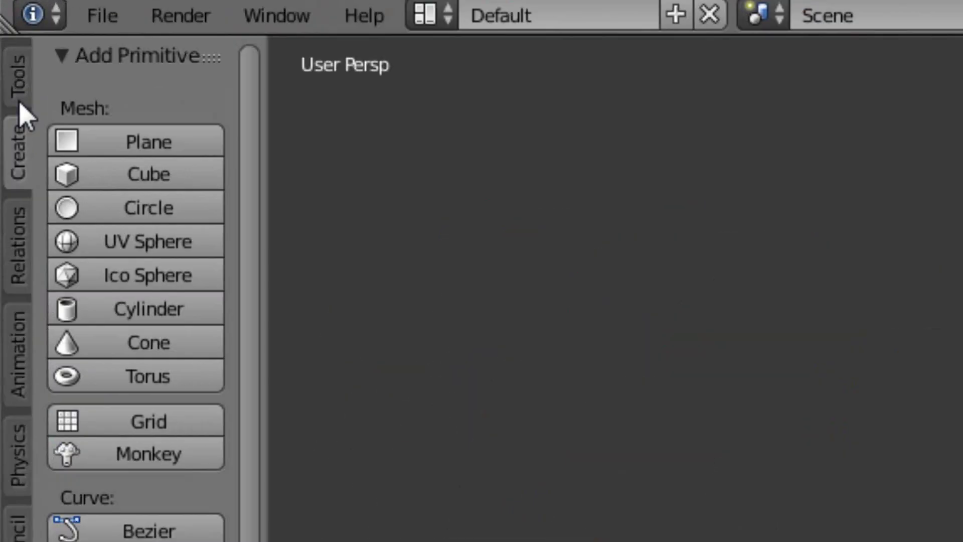
click(19, 146)
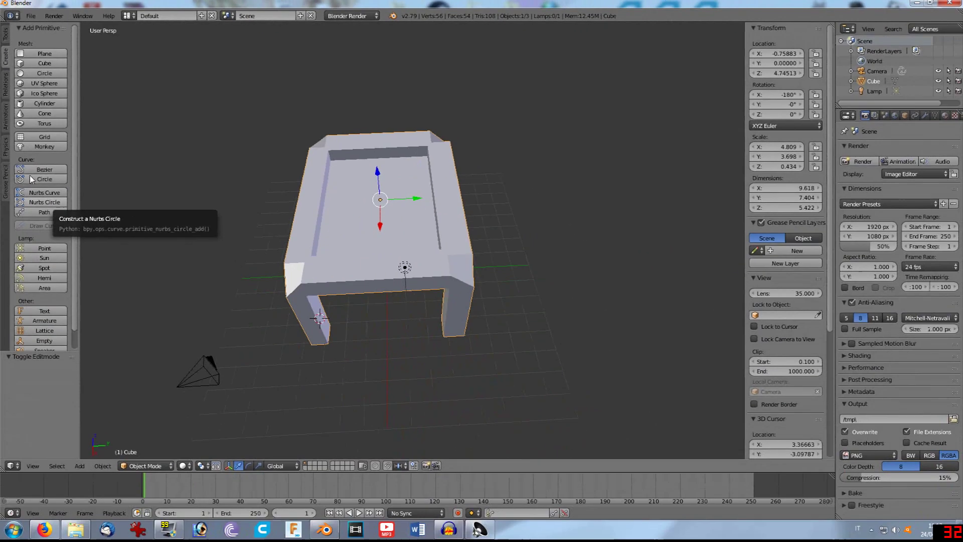
Add a circle and move it forward and right of the table.
click(45, 76)
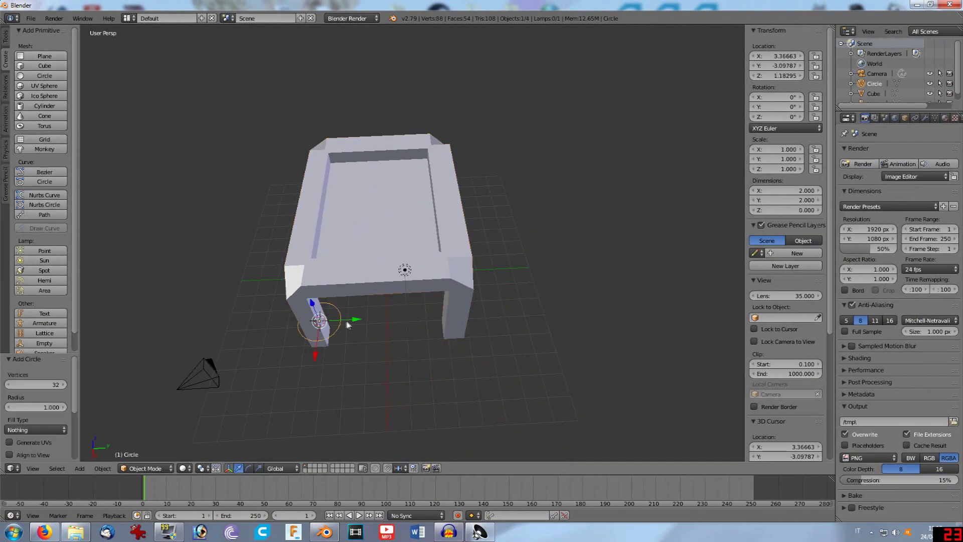
mouse_move(355, 319)
mouse_down()
mouse_move(406, 321)
mouse_move(386, 396)
mouse_up()
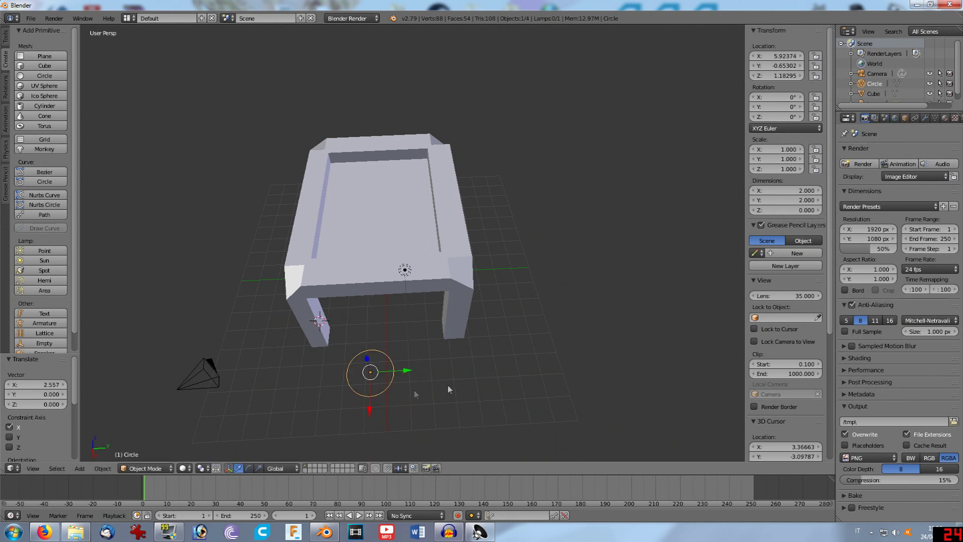
click(456, 373)
click(501, 367)
Add a cone at the 3D cursor beside the table, then select the table.
click(49, 116)
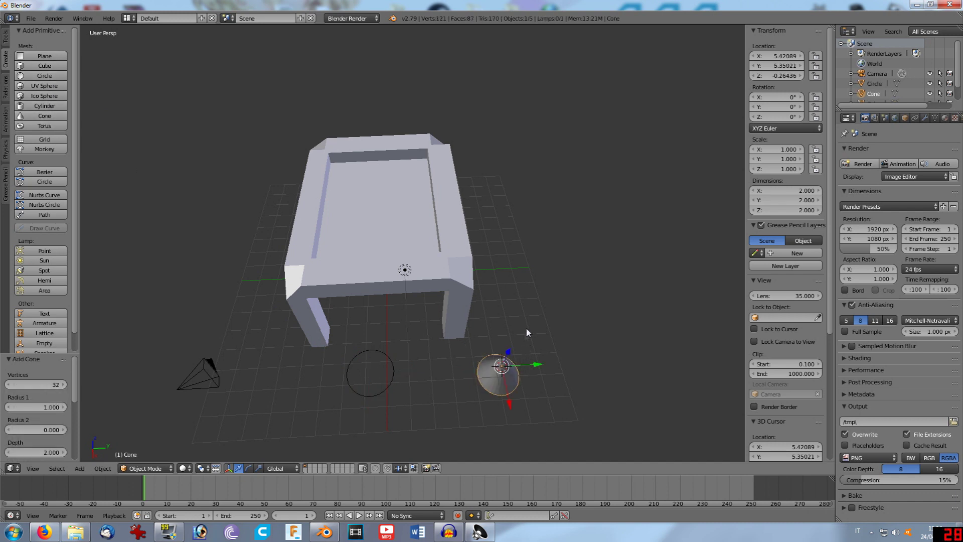
mouse_move(540, 315)
middle_down()
mouse_move(552, 266)
mouse_move(541, 285)
mouse_move(465, 260)
middle_up()
click(421, 222)
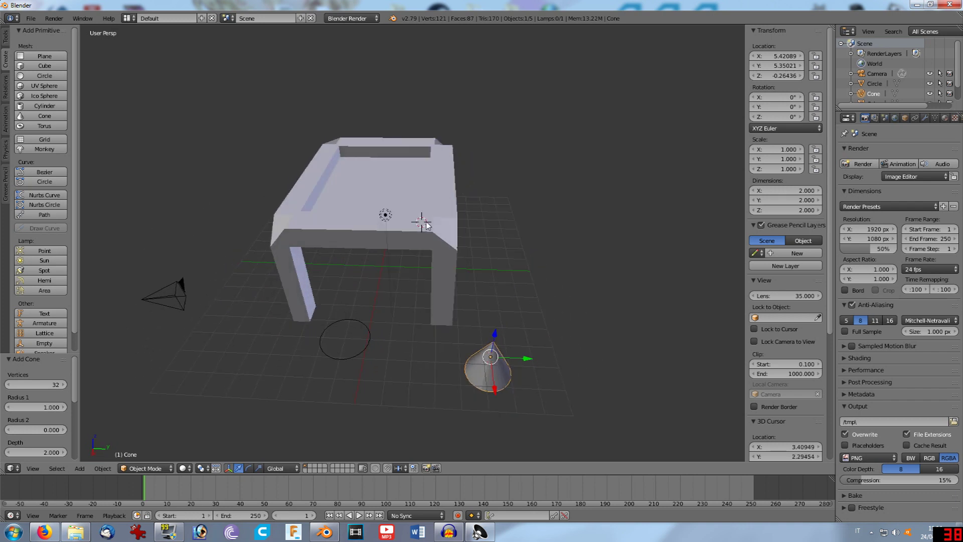
right_click(444, 224)
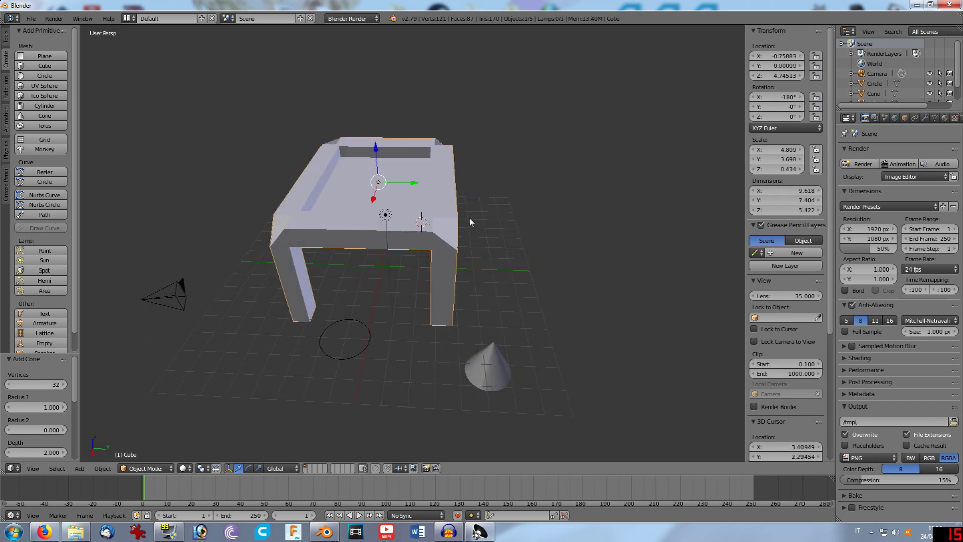
click(31, 18)
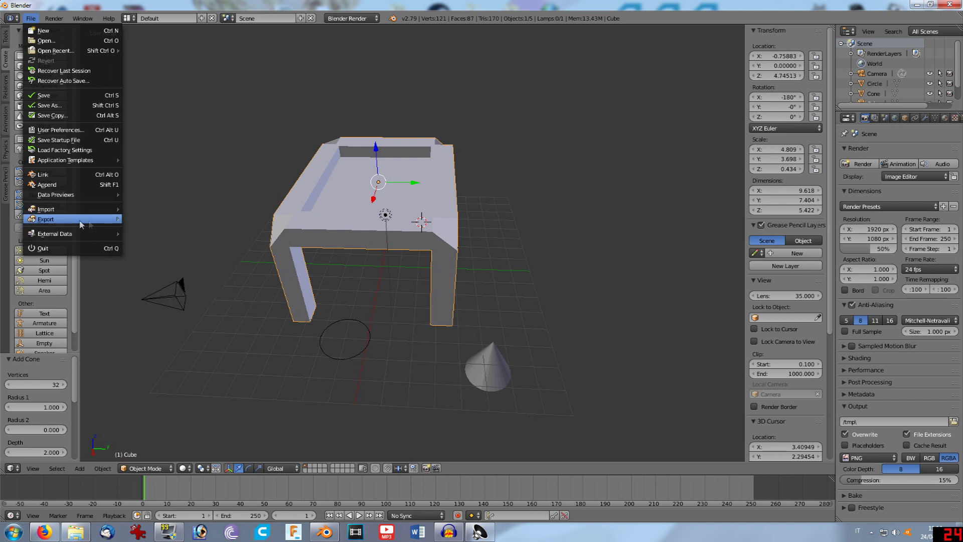
mouse_move(47, 219)
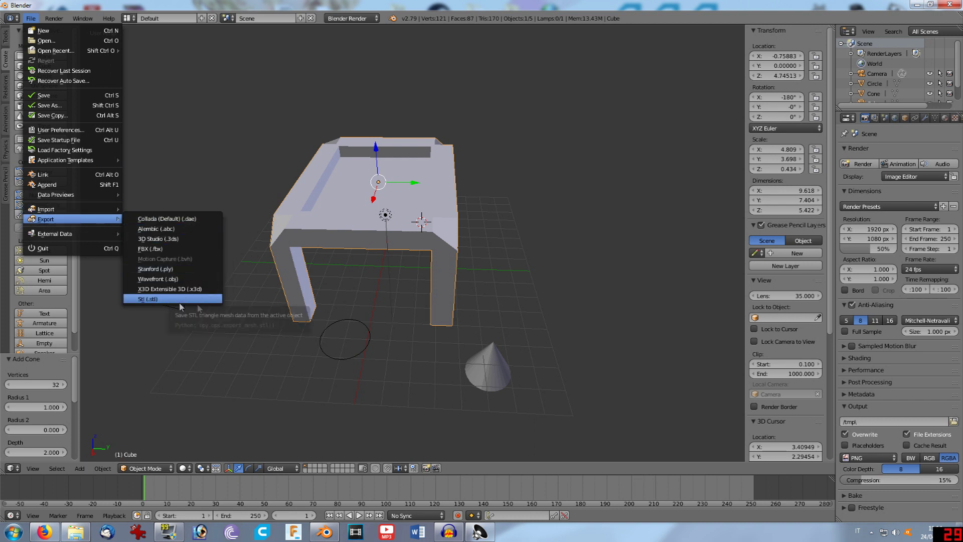
Delete the added cone and then the circle, confirming each deletion.
click(524, 292)
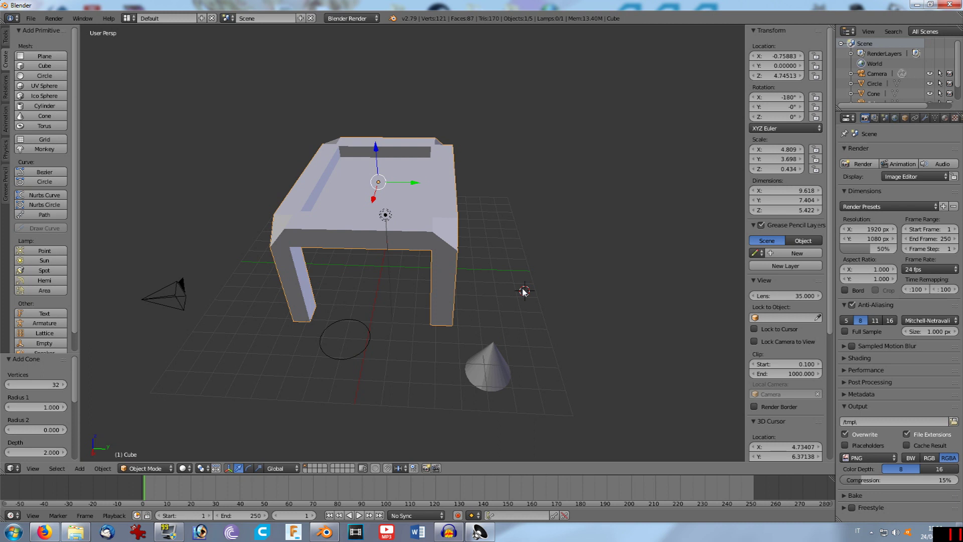
right_click(489, 301)
key(x)
click(477, 307)
click(373, 325)
right_click(371, 327)
key(x)
click(360, 334)
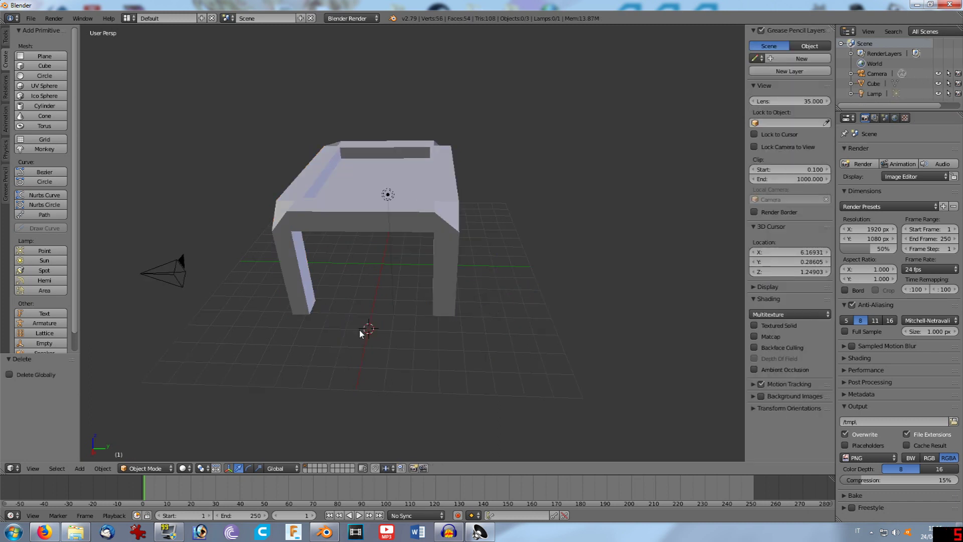
Rotate the table about X, then tilt it -2.98° about Y with rotate handles shown.
right_click(372, 206)
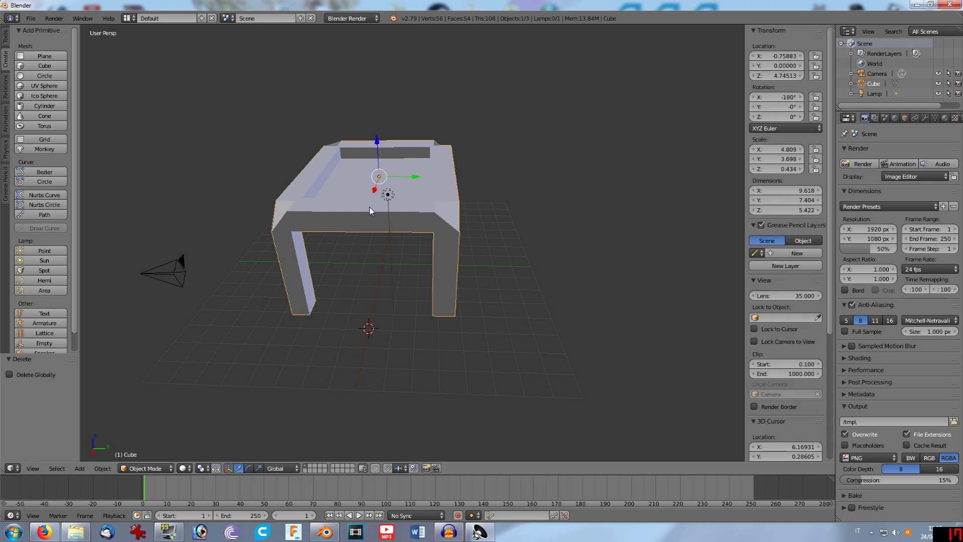
key(r)
key(x)
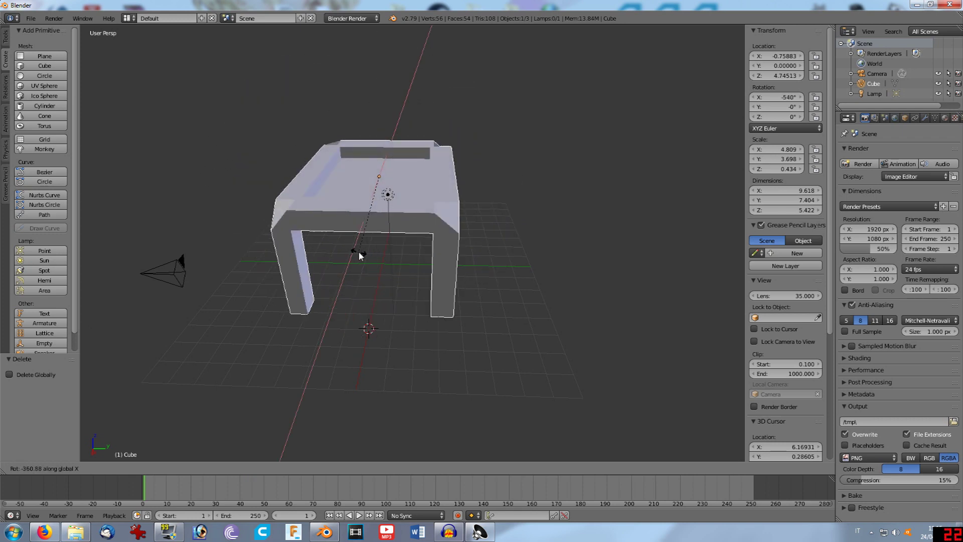
click(359, 251)
key(r)
key(y)
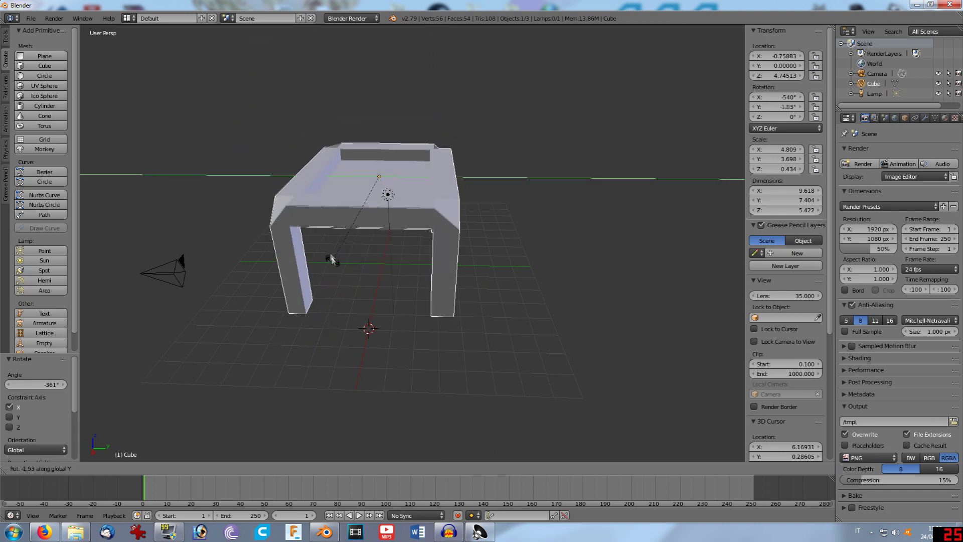
click(308, 259)
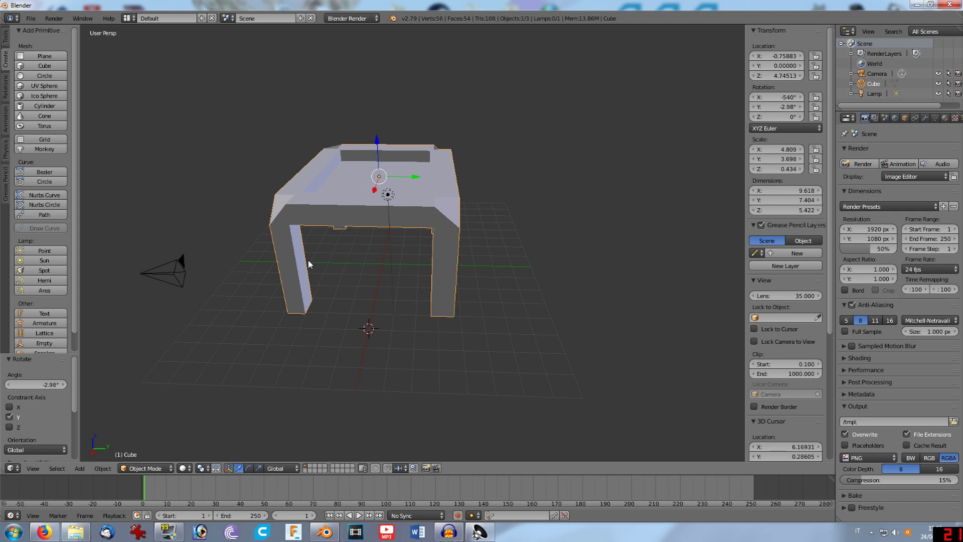
click(248, 468)
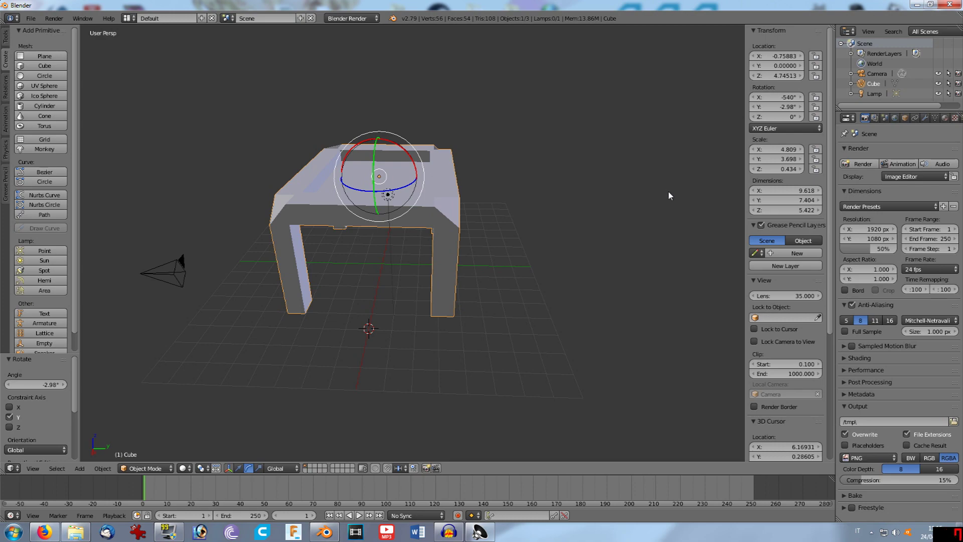
mouse_move(605, 232)
middle_down()
mouse_move(499, 218)
mouse_move(510, 206)
mouse_move(552, 228)
mouse_move(534, 196)
mouse_move(486, 206)
mouse_move(512, 243)
mouse_move(566, 241)
middle_up()
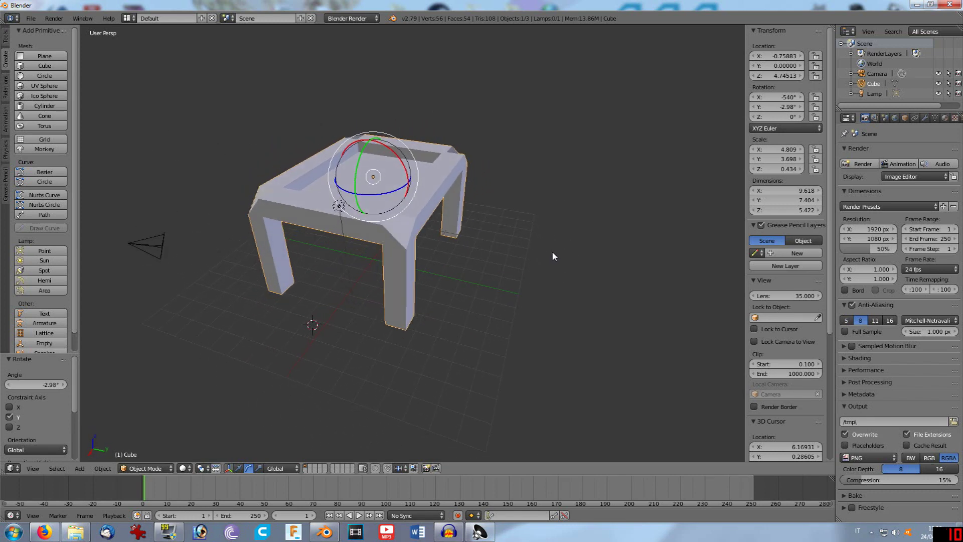
scroll(551, 254, down, 1)
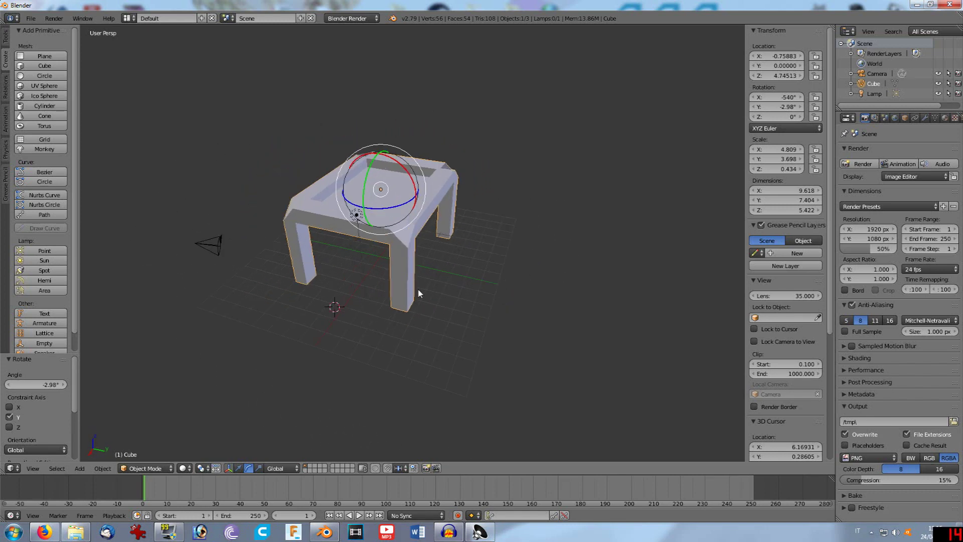
click(30, 19)
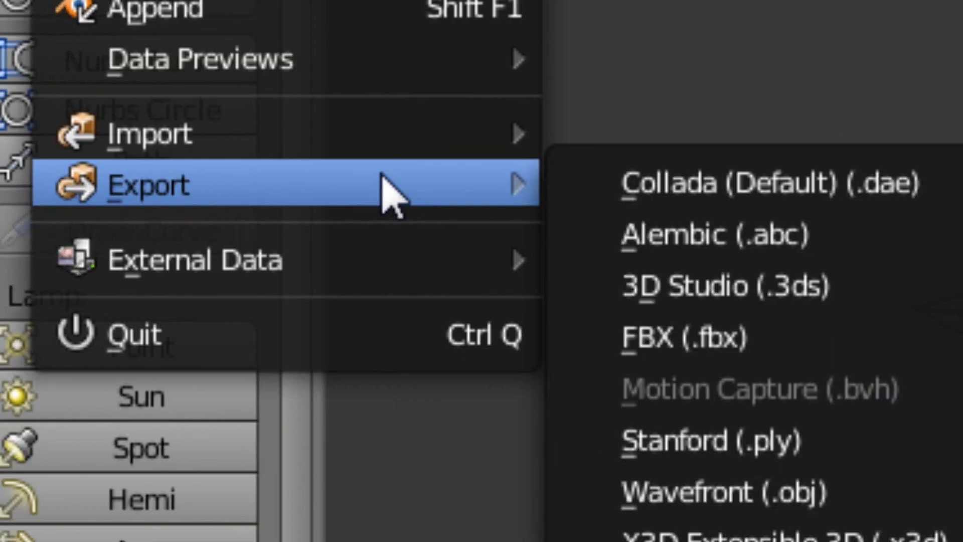
mouse_move(47, 209)
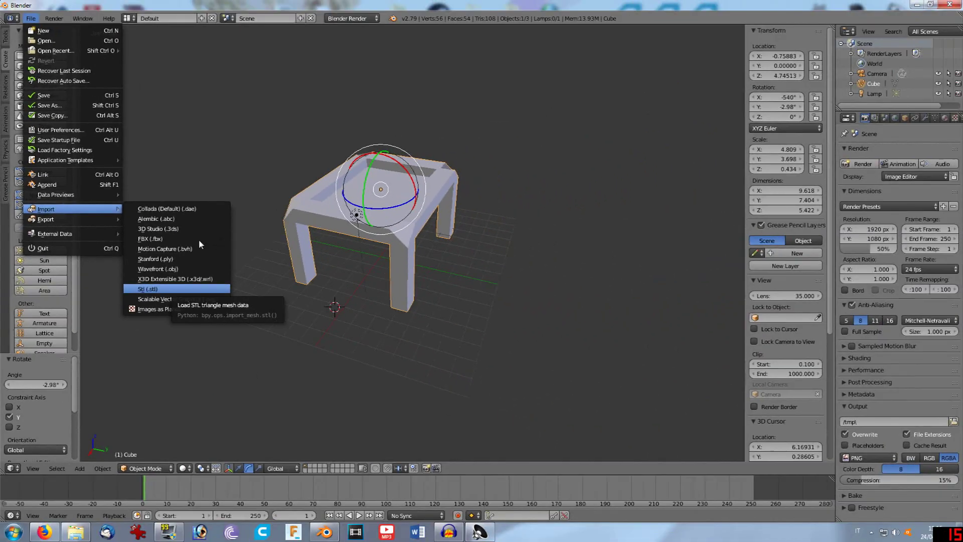
Dismiss the Import menu and delete the selected table object with X.
click(259, 154)
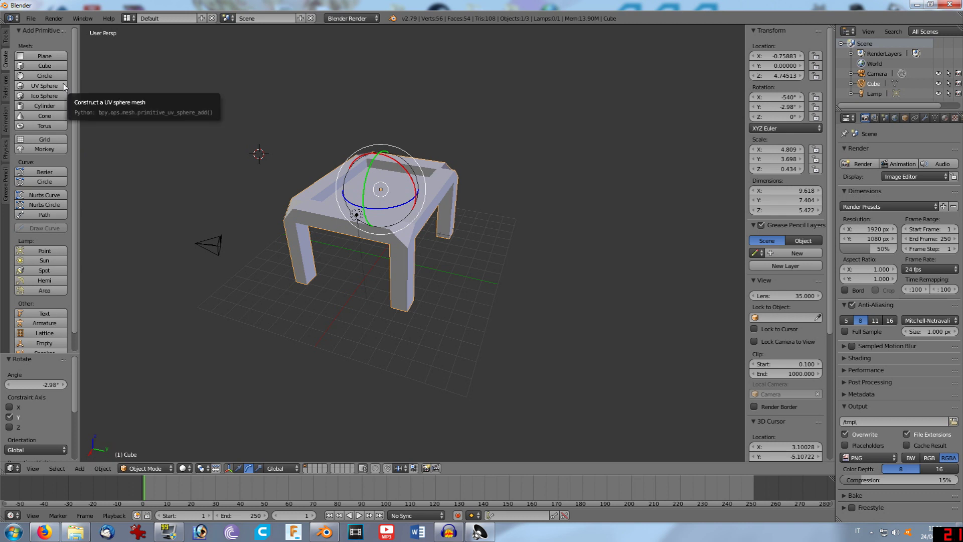
key(x)
click(306, 212)
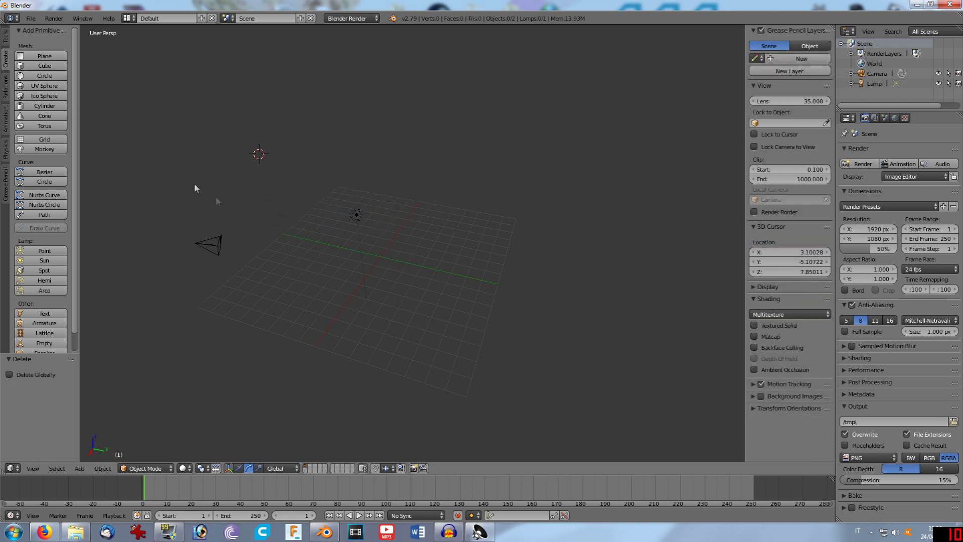
Add a cube and move it along Y and down along Z to about X 3.10, Y -0.62, Z 2.41.
click(44, 65)
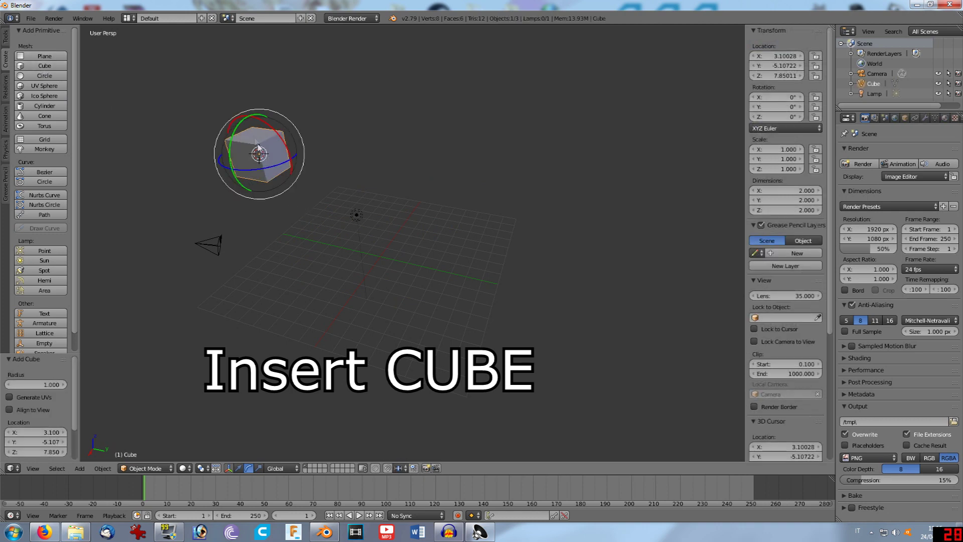
click(238, 468)
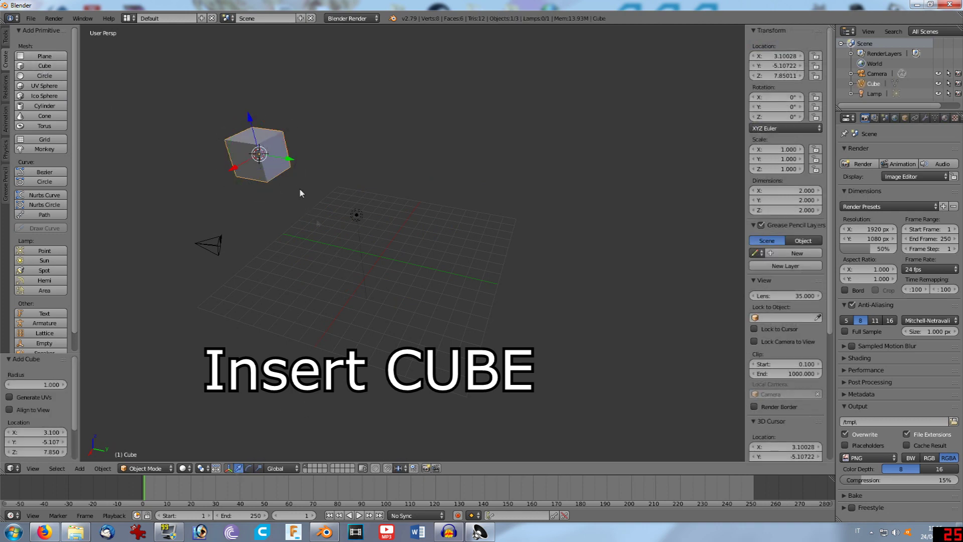
drag(282, 162, 395, 179)
drag(370, 139, 381, 201)
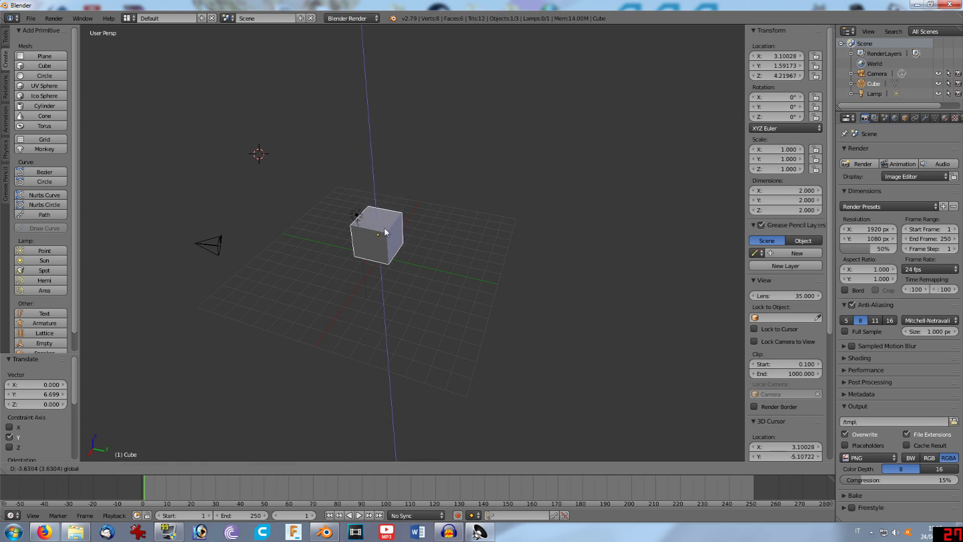
scroll(417, 265, up, 2)
scroll(411, 275, up, 2)
middle_drag(448, 277, 429, 172)
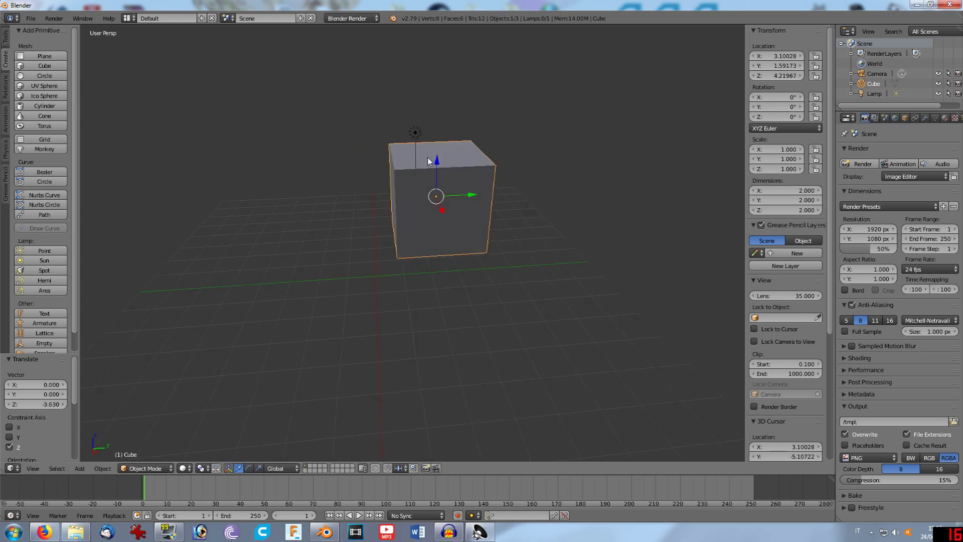
mouse_move(436, 164)
mouse_down()
mouse_move(447, 245)
mouse_move(370, 223)
mouse_up()
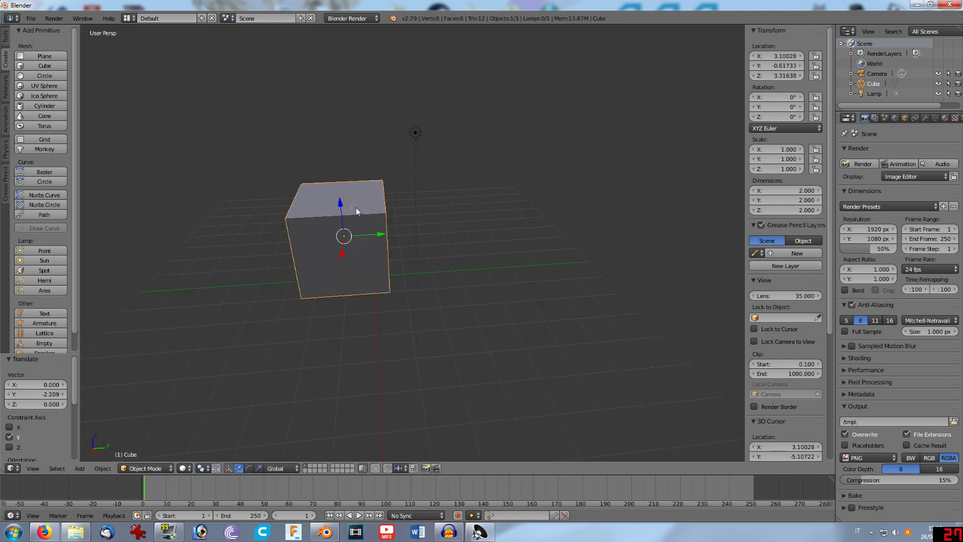
key(Tab)
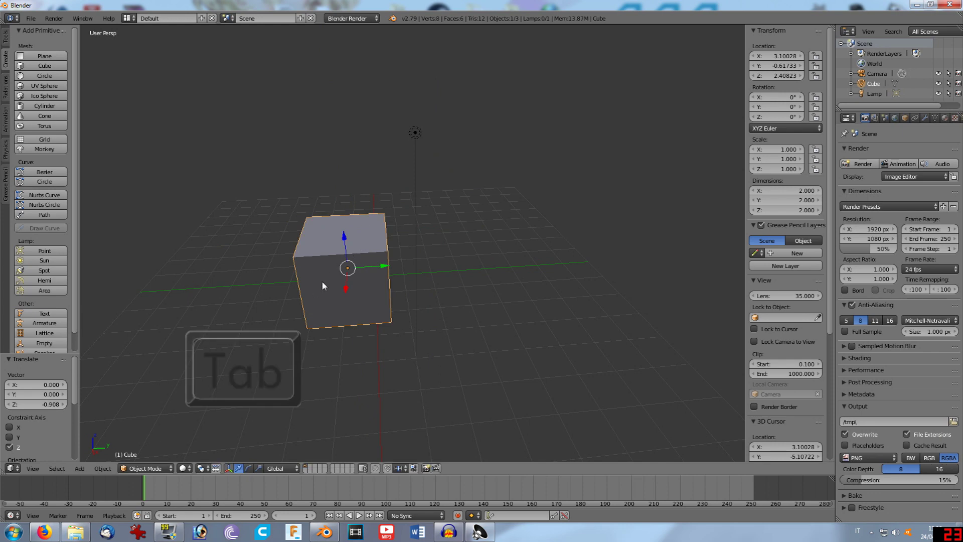
Enlarge the cube and hollow its top by insetting a rim and extruding the centre downward.
key(s)
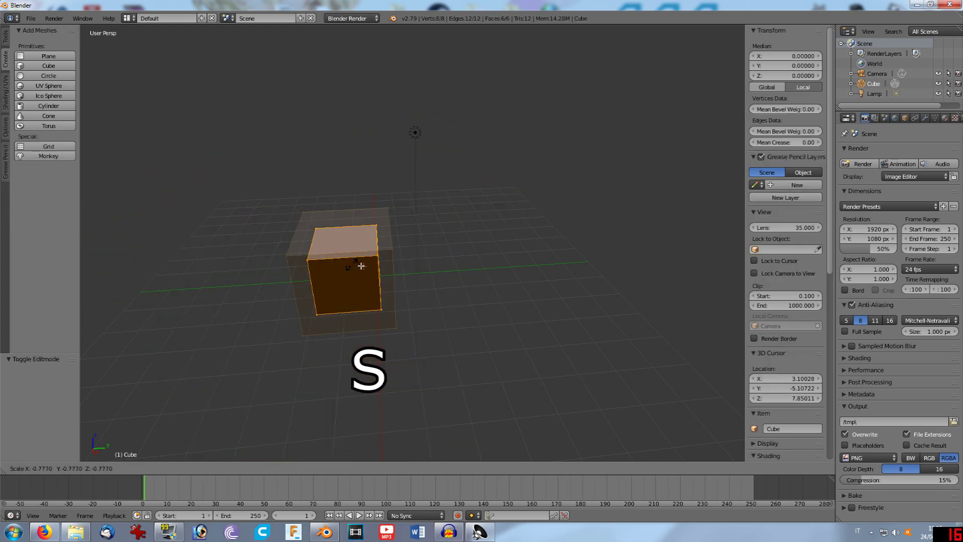
click(358, 267)
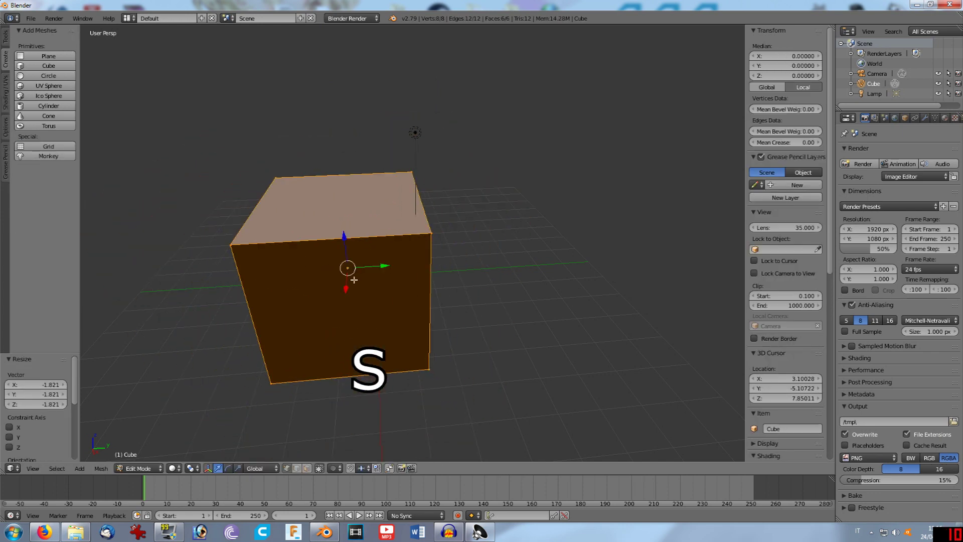
click(307, 468)
right_click(354, 222)
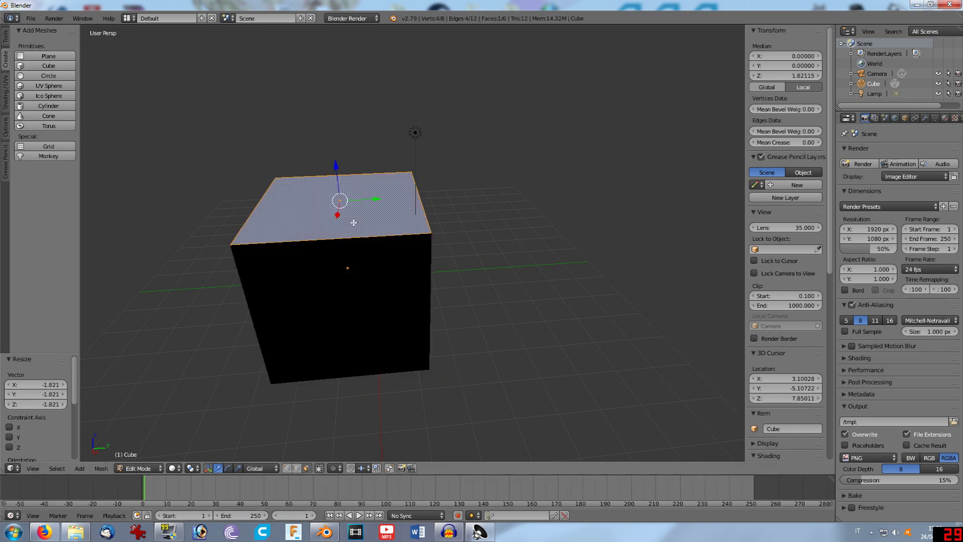
key(e)
key(Return)
key(s)
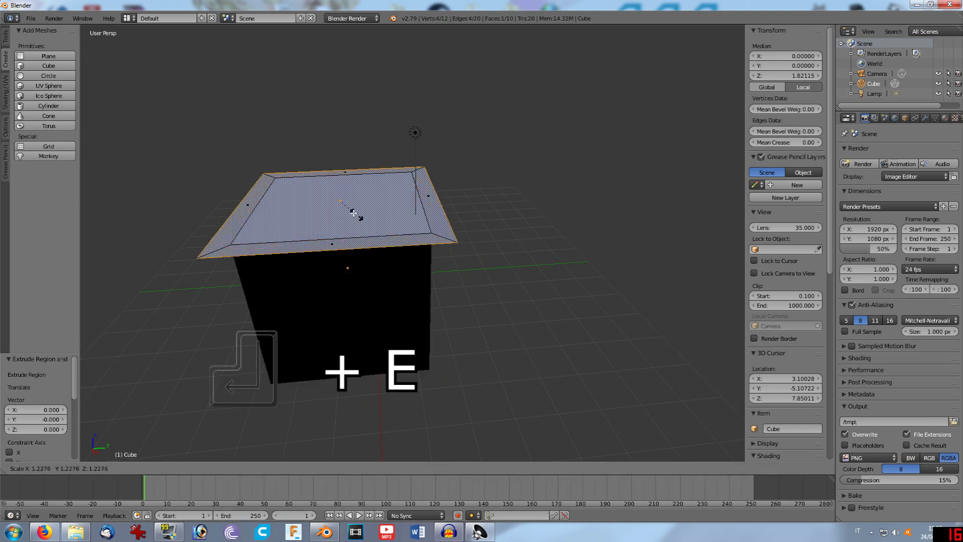
click(366, 213)
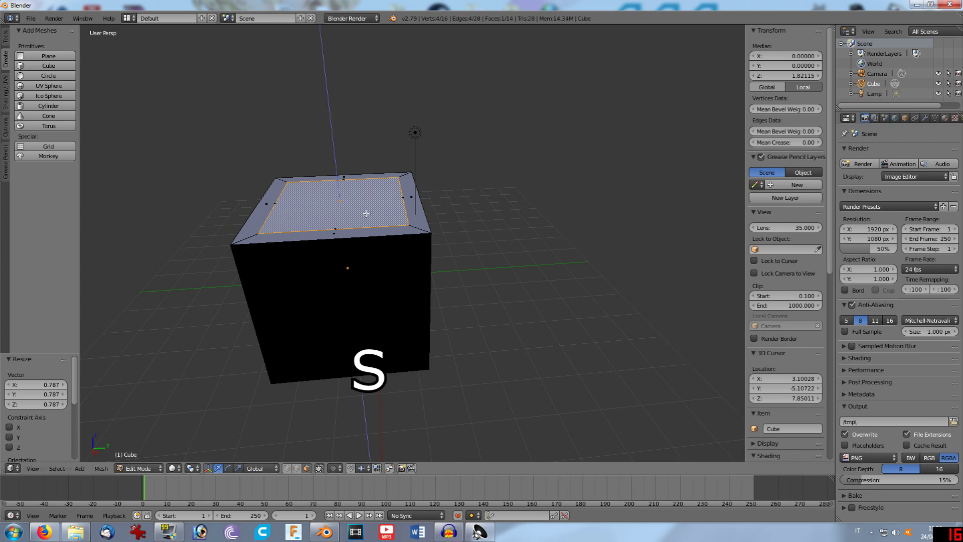
key(e)
click(378, 234)
Extrude the four rim faces upward into taller box walls.
click(419, 213)
right_click(418, 213)
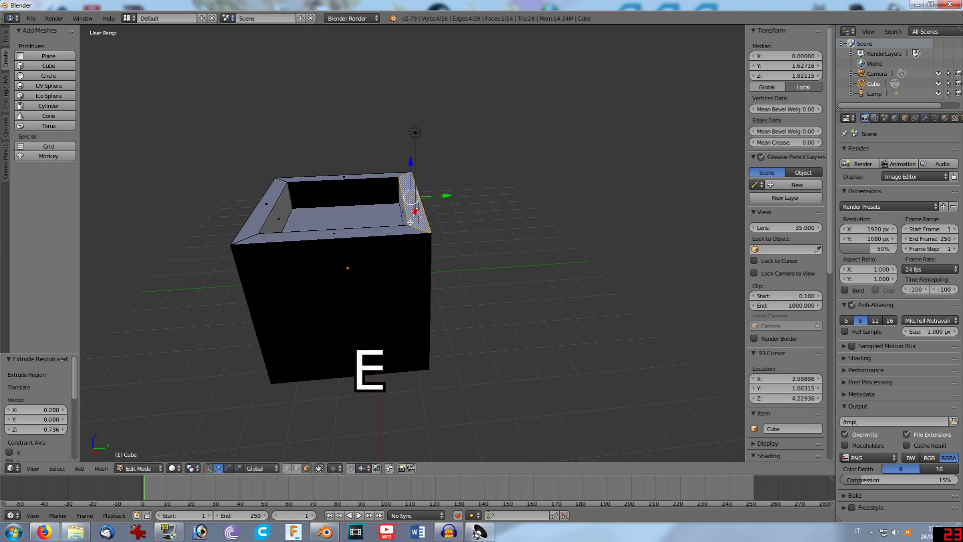
shift+right_click(396, 235)
shift+right_click(263, 213)
shift+right_click(299, 180)
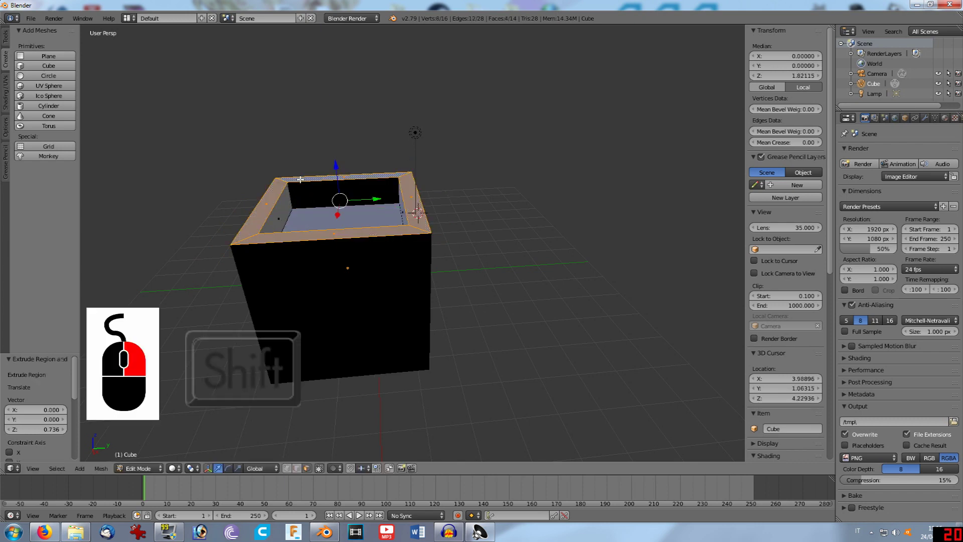
key(e)
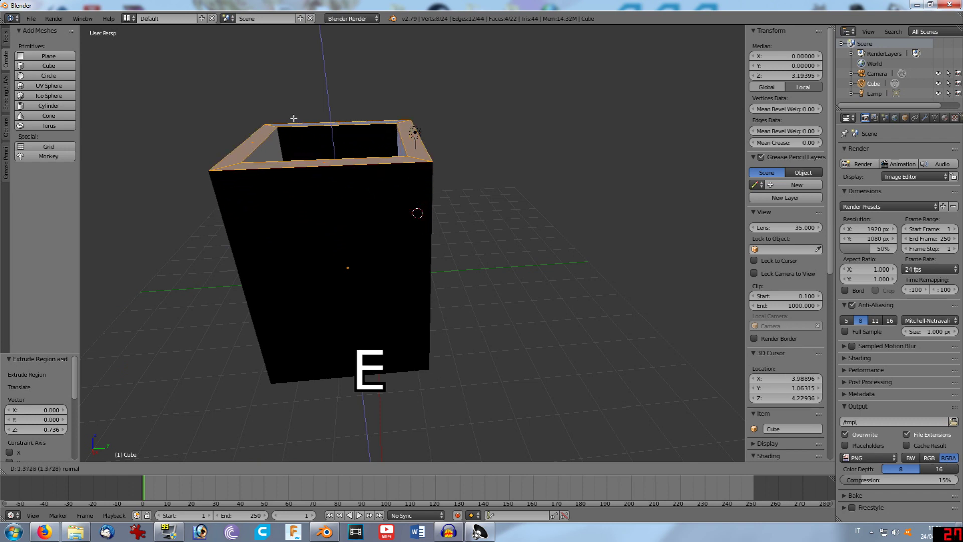
click(471, 185)
mouse_move(470, 185)
middle_down()
mouse_move(483, 200)
mouse_move(490, 267)
middle_up()
Inset the box's inner floor face and extrude it upward into a tall pillar.
right_click(371, 391)
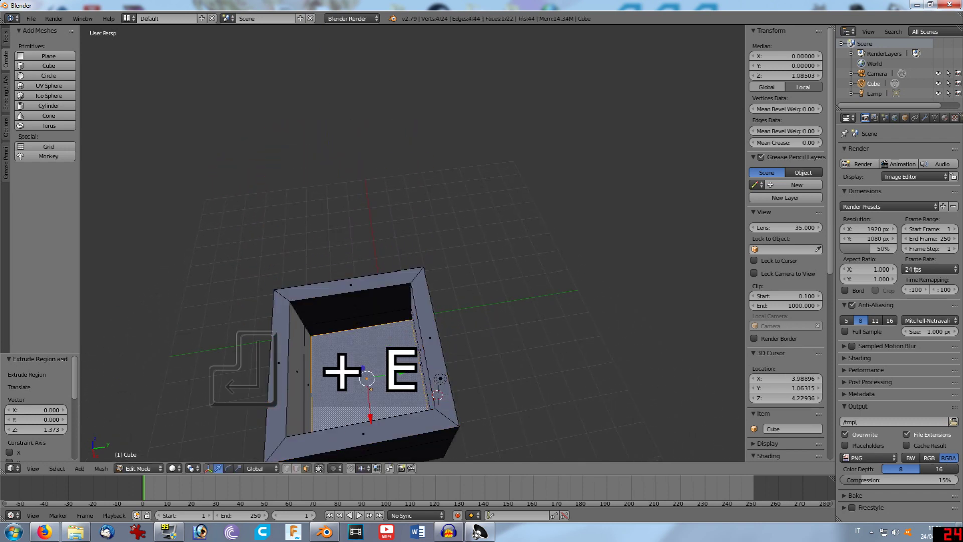
key(e)
key(Return)
key(s)
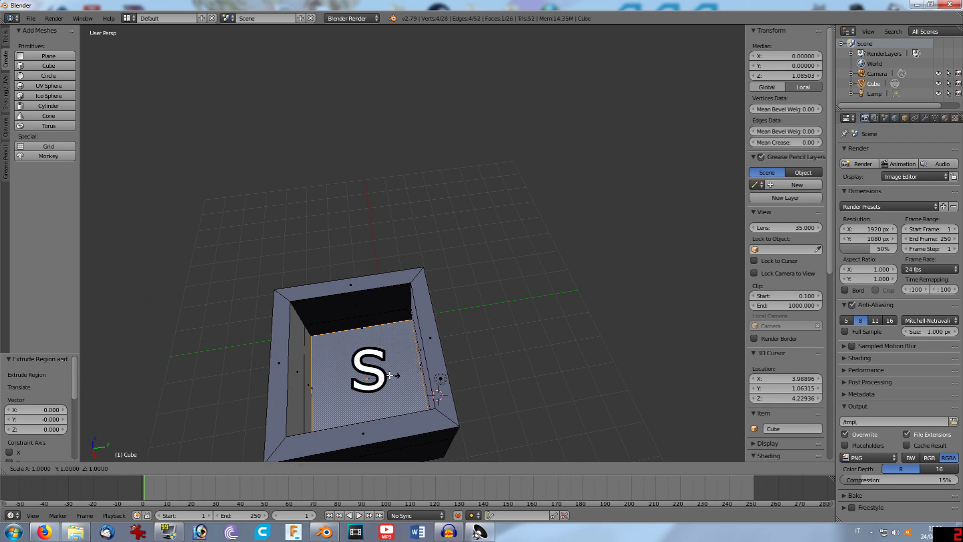
click(386, 368)
key(e)
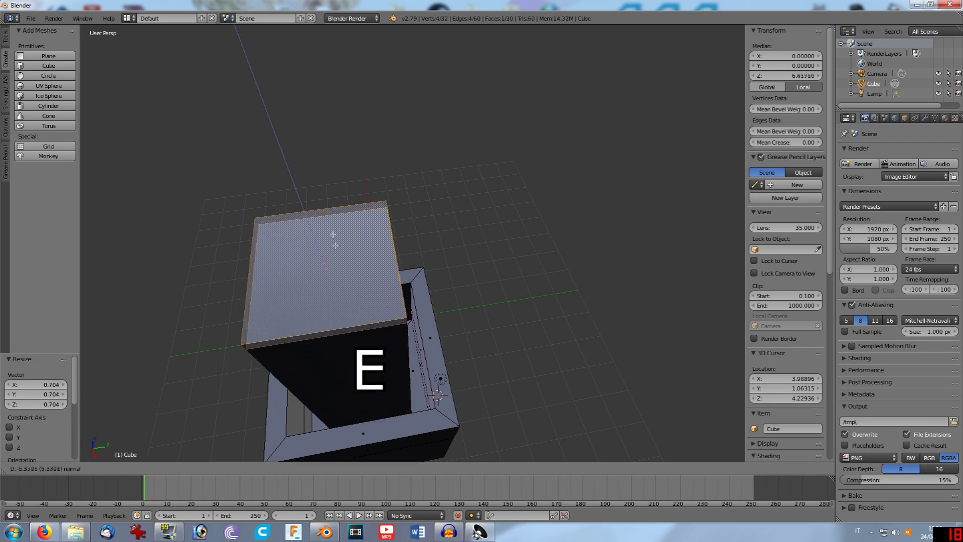
click(453, 317)
mouse_move(452, 317)
middle_down()
mouse_move(409, 335)
mouse_move(445, 366)
mouse_move(465, 353)
mouse_move(407, 354)
mouse_move(486, 356)
mouse_move(389, 348)
mouse_move(326, 222)
middle_up()
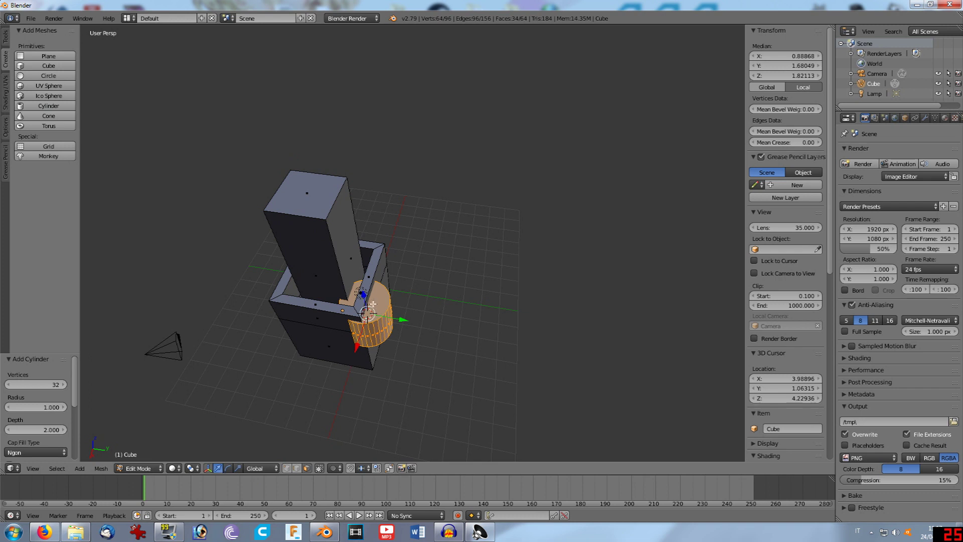
Shrink the cylinder and centre it on top of the pillar.
mouse_move(362, 294)
mouse_down()
mouse_move(353, 204)
mouse_move(281, 234)
mouse_move(283, 195)
mouse_up()
key(s)
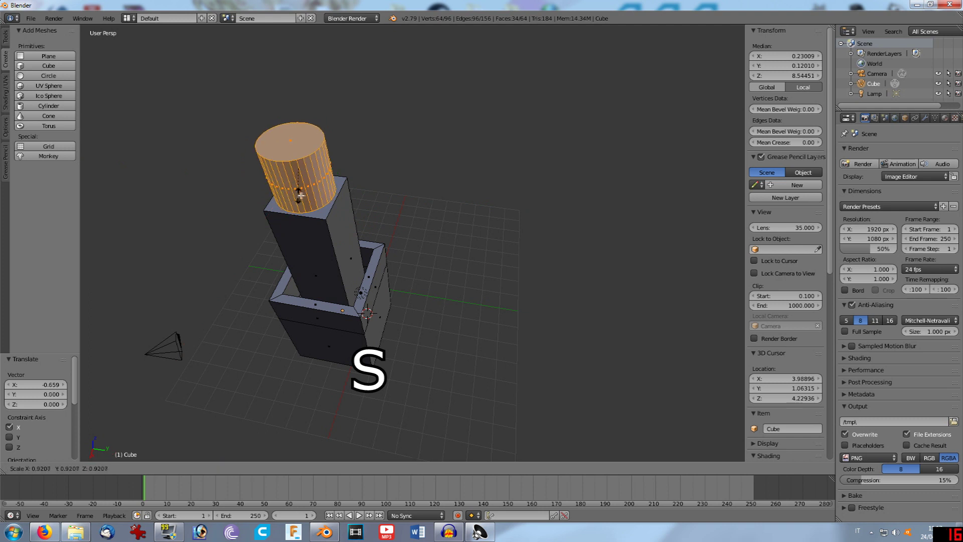
click(295, 187)
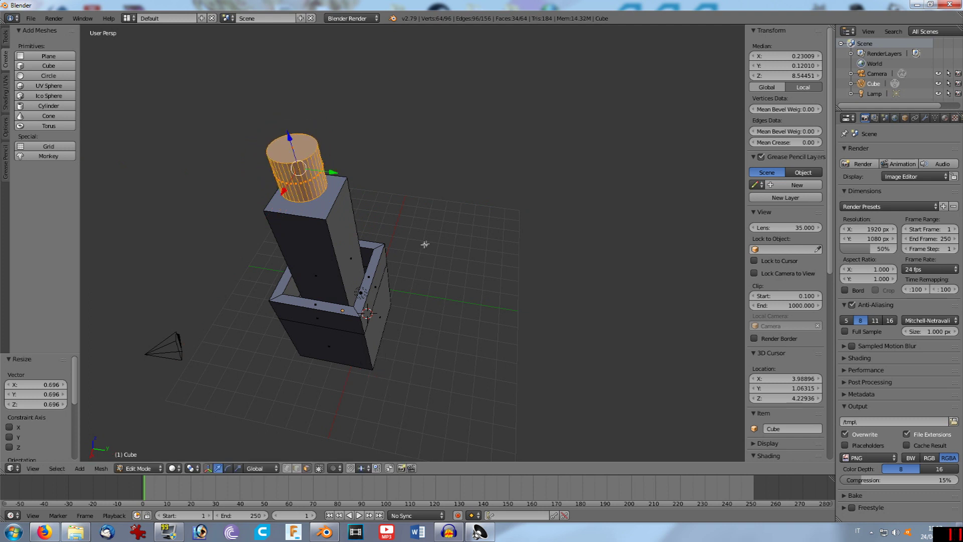
middle_drag(423, 243, 446, 289)
drag(362, 387, 359, 383)
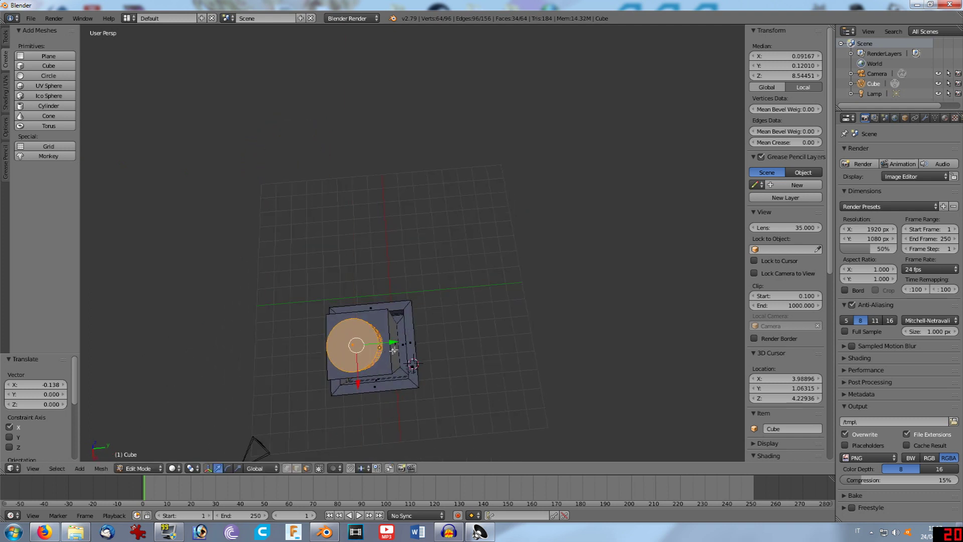
drag(396, 343, 470, 360)
middle_drag(471, 359, 471, 316)
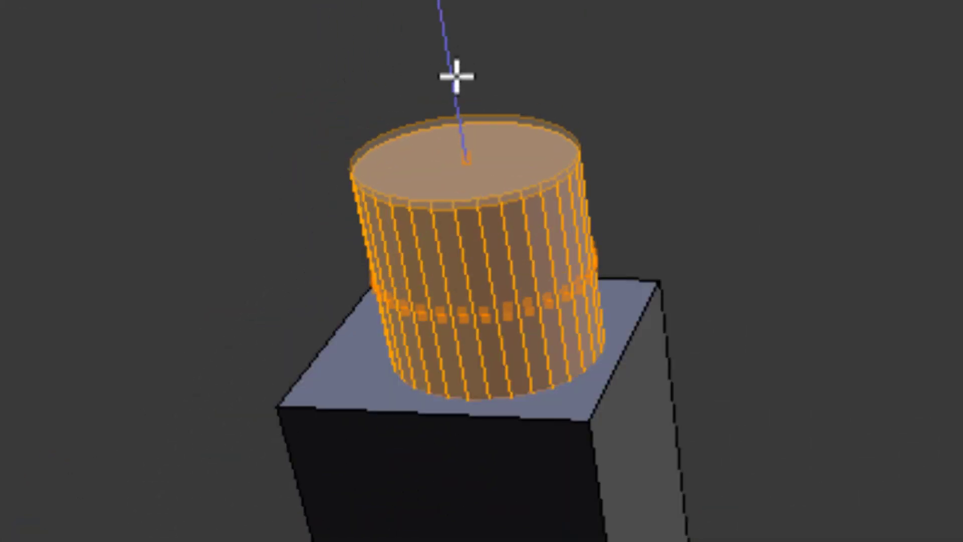
right_click(456, 75)
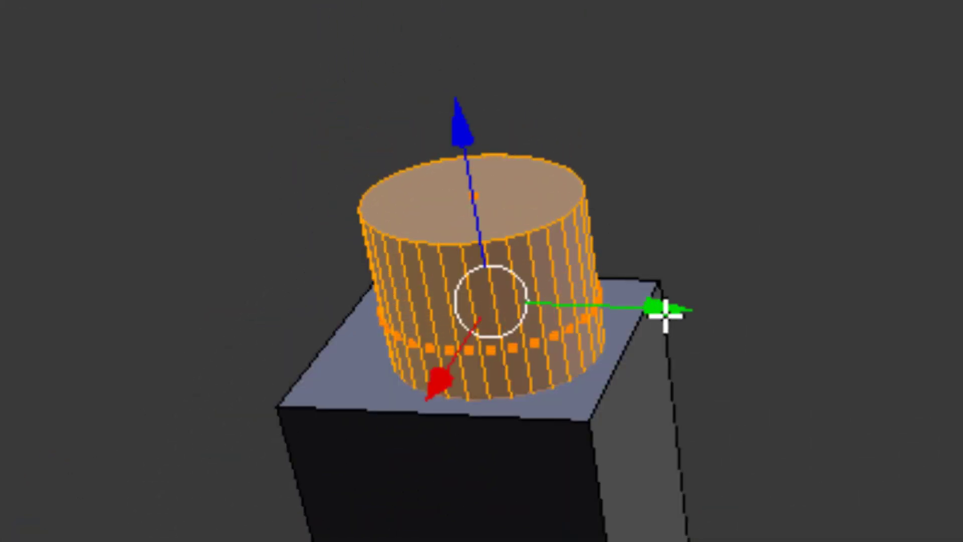
drag(662, 316, 658, 350)
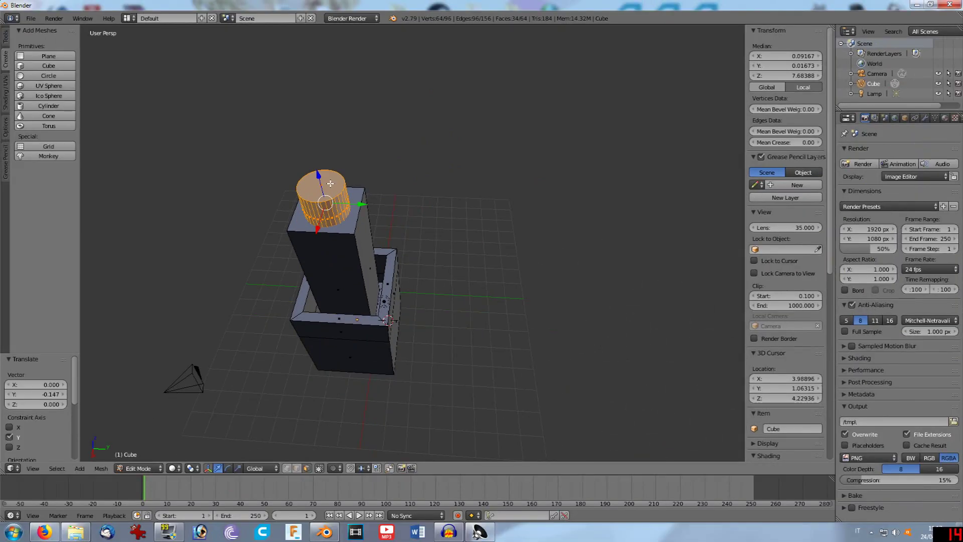
Narrow the cylinder's top cap and extrude it 2.393 units upward into a stepped spire.
right_click(330, 184)
key(e)
key(Return)
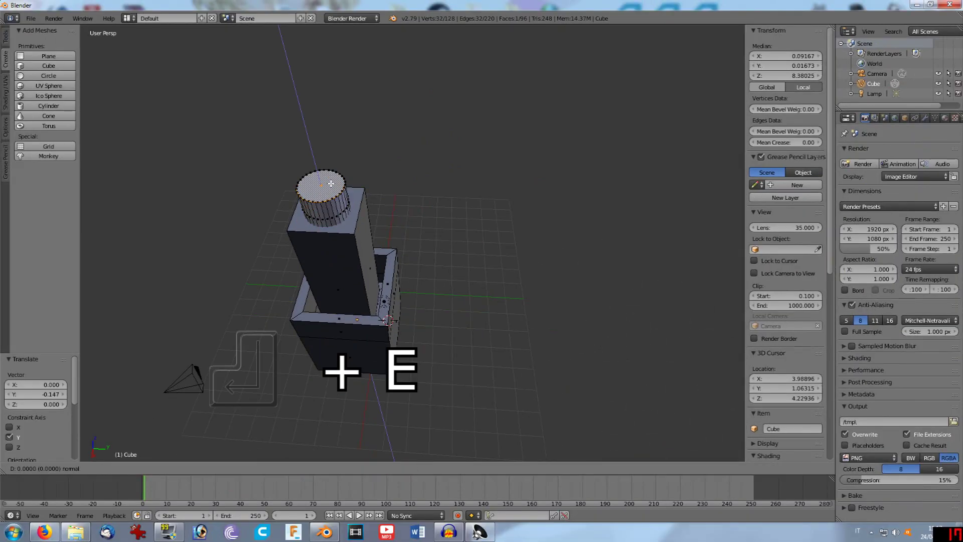
key(s)
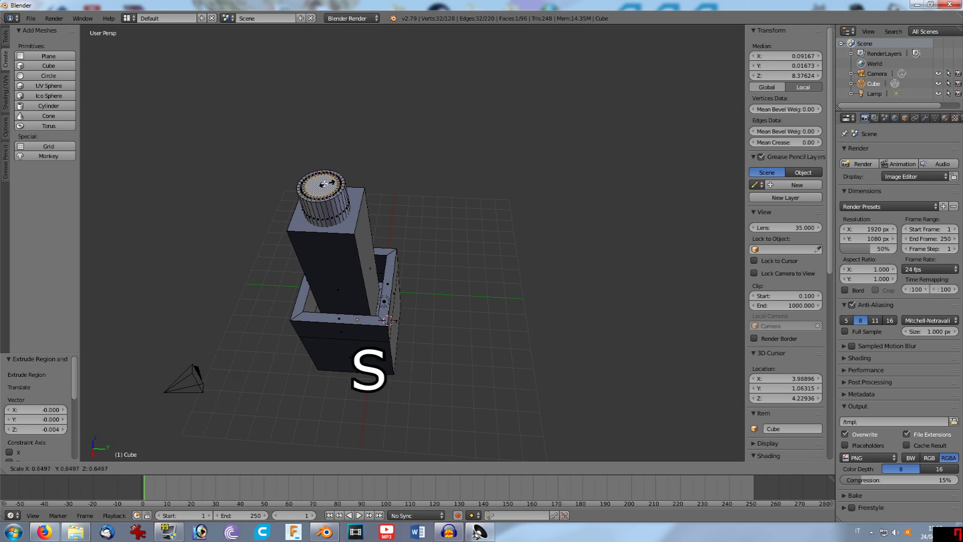
click(321, 184)
key(e)
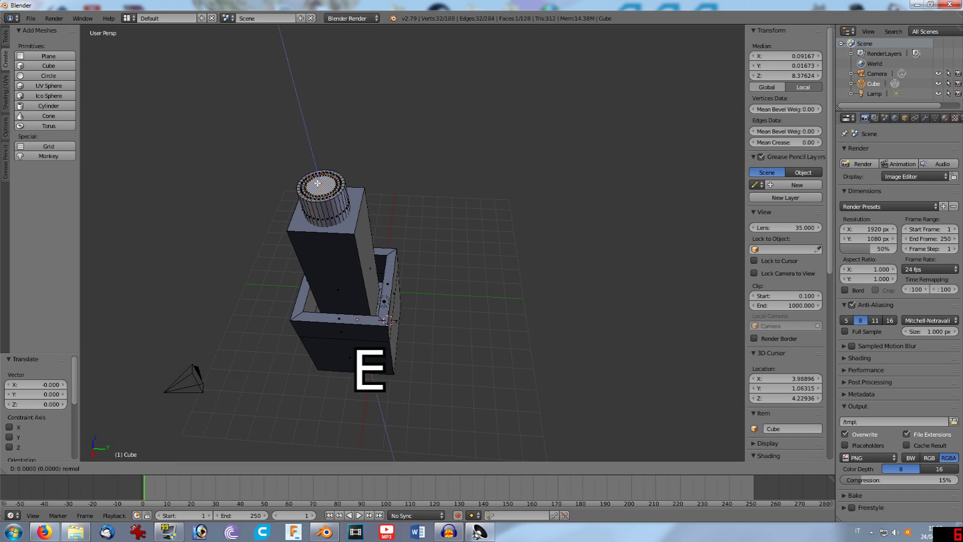
click(539, 270)
middle_drag(539, 269, 522, 269)
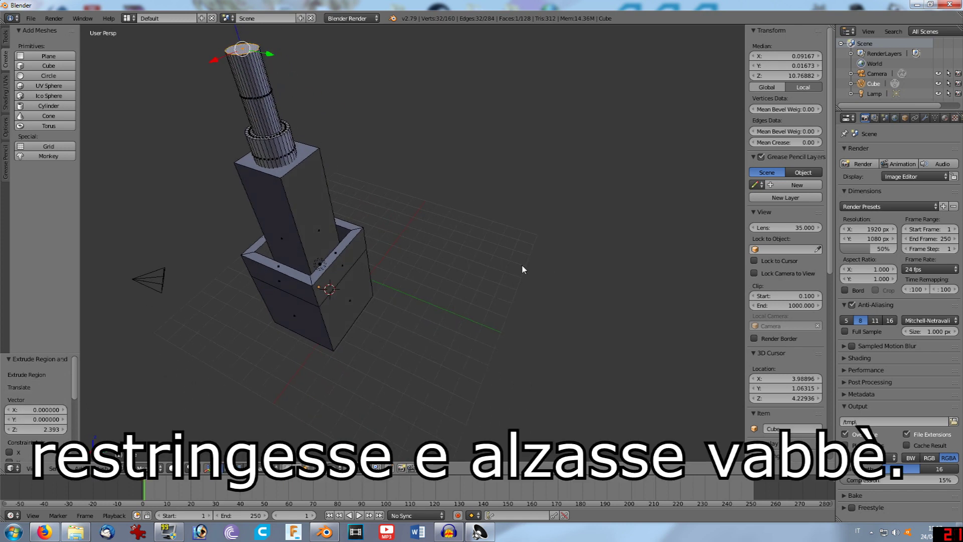
key(Tab)
Inspect the finished tower from a couple of angles, then delete it, leaving only camera and lamp.
scroll(519, 297, up, 4)
scroll(518, 297, down, 4)
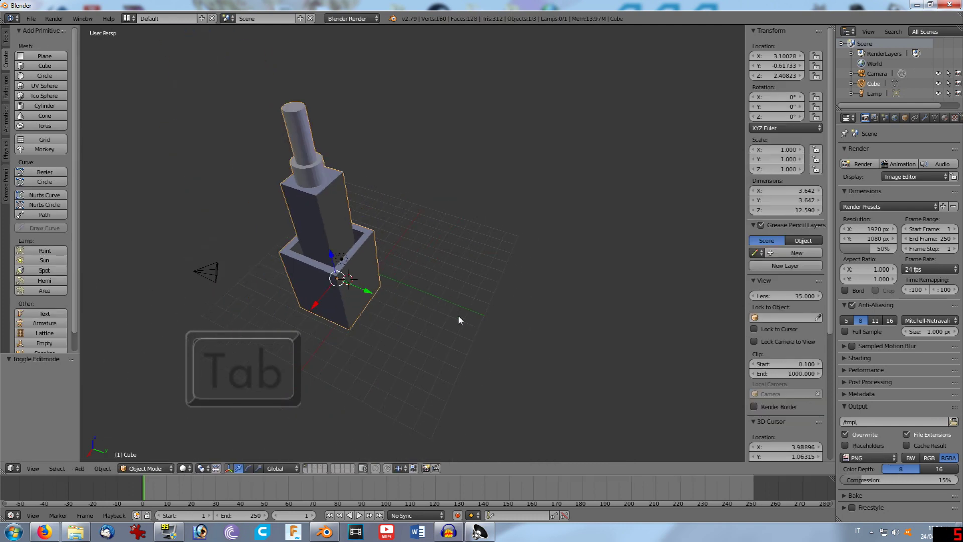
mouse_move(447, 323)
middle_down()
mouse_move(484, 307)
mouse_move(458, 299)
mouse_move(486, 294)
mouse_move(552, 312)
mouse_move(535, 333)
mouse_move(426, 323)
mouse_move(380, 344)
mouse_move(393, 348)
mouse_move(462, 286)
mouse_move(558, 287)
mouse_move(423, 282)
mouse_move(463, 291)
middle_up()
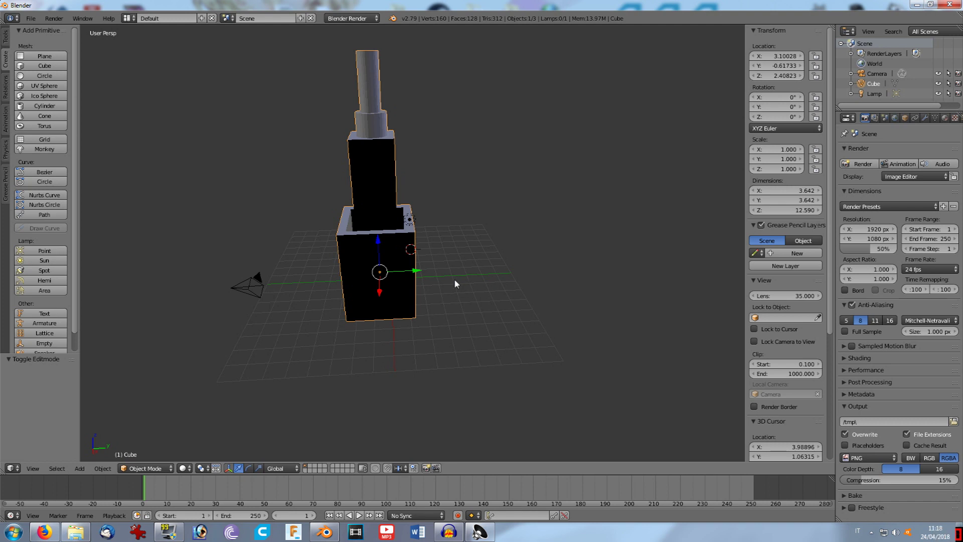
middle_drag(454, 281, 428, 296)
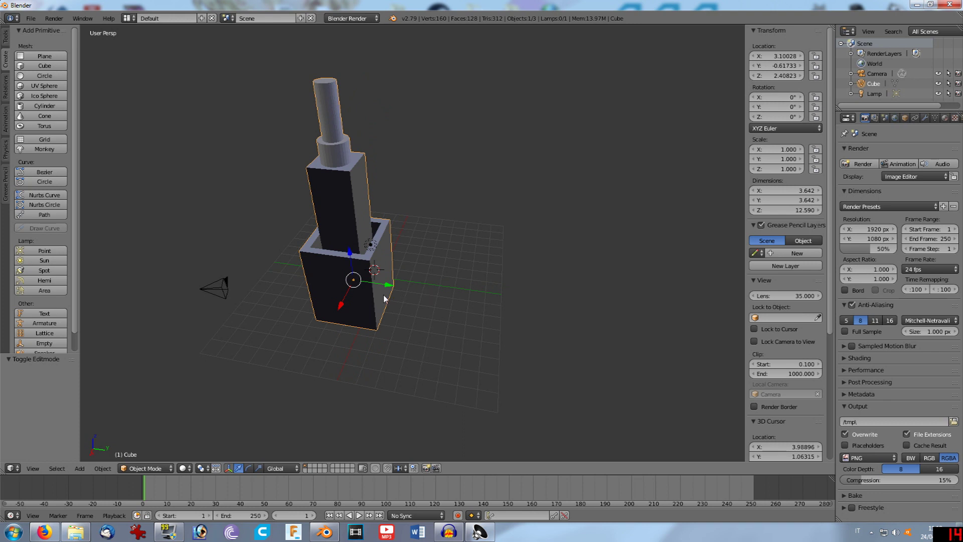
key(Delete)
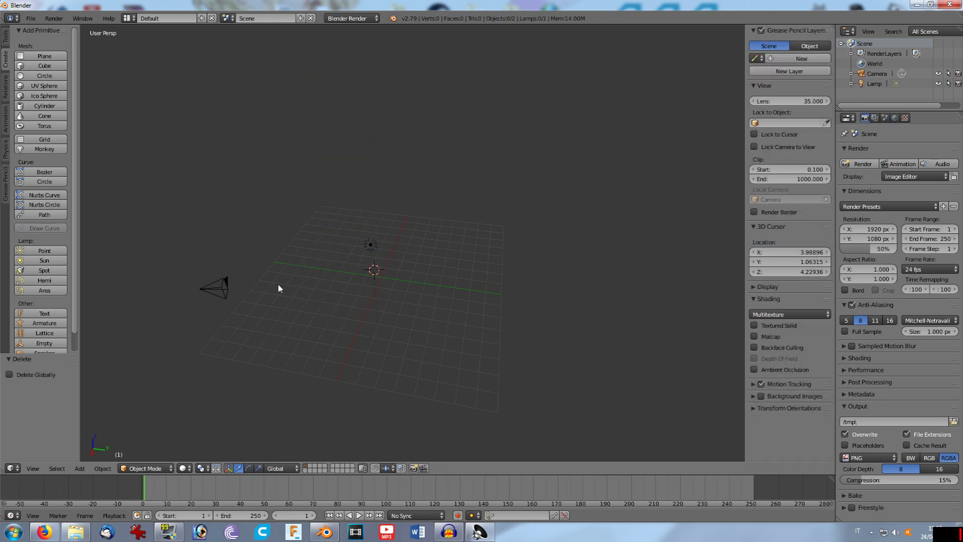
Add a plane and move it along X, Y, and down along Z.
click(44, 55)
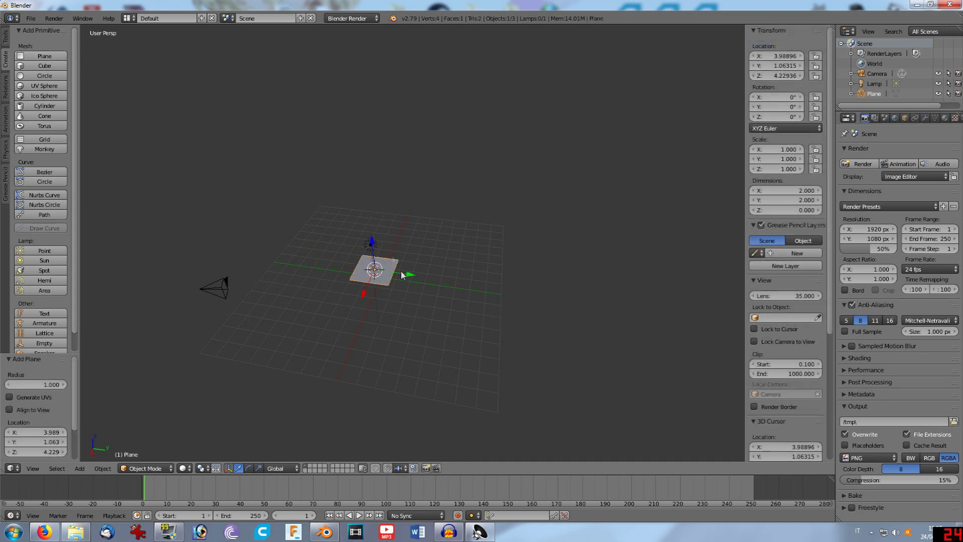
middle_drag(413, 326, 424, 344)
key(g)
key(x)
click(424, 273)
key(g)
key(y)
click(434, 261)
scroll(429, 258, up, 3)
scroll(429, 258, up, 3)
mouse_move(328, 275)
mouse_down()
mouse_move(368, 318)
mouse_move(424, 314)
mouse_up()
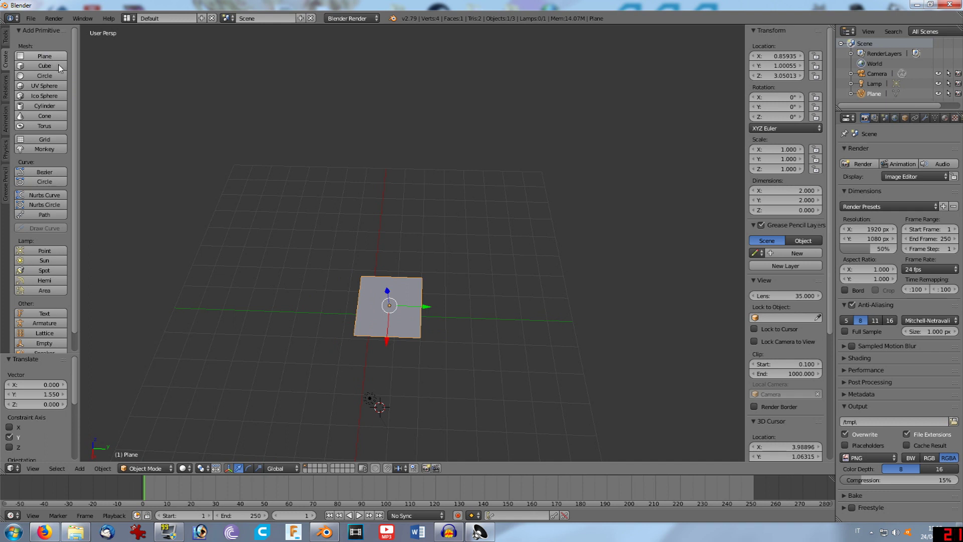
Scale the plane up to 3.366 and shift it along Y toward the grid centre.
key(s)
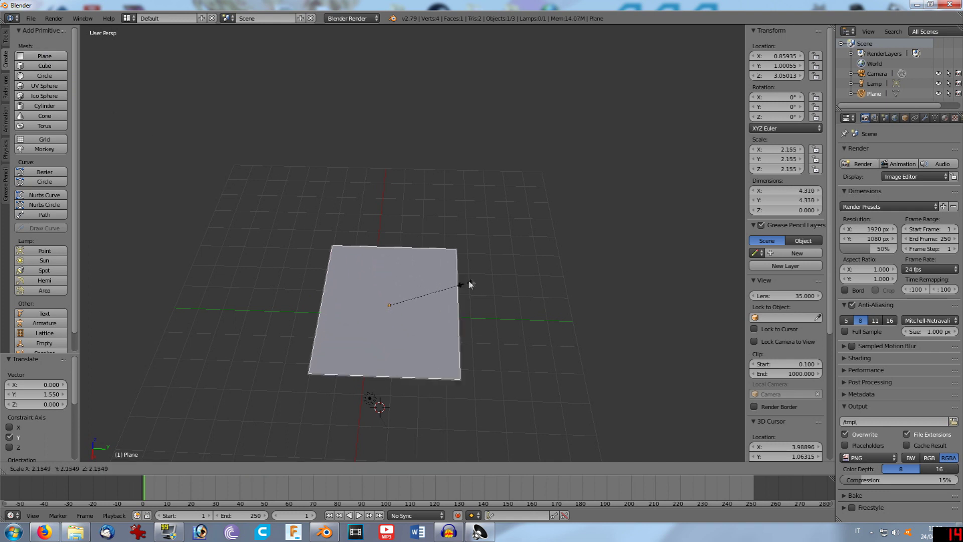
click(512, 303)
drag(421, 308, 264, 261)
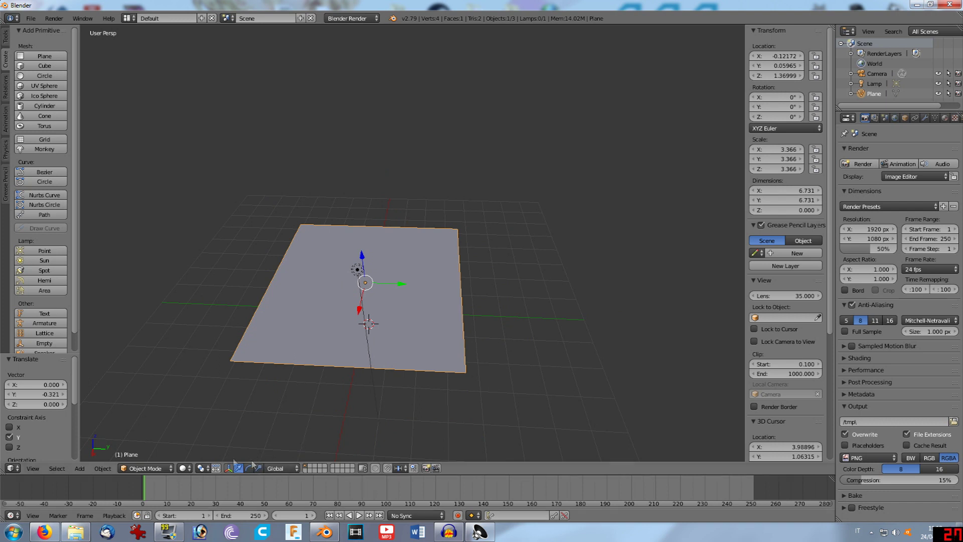
key(Tab)
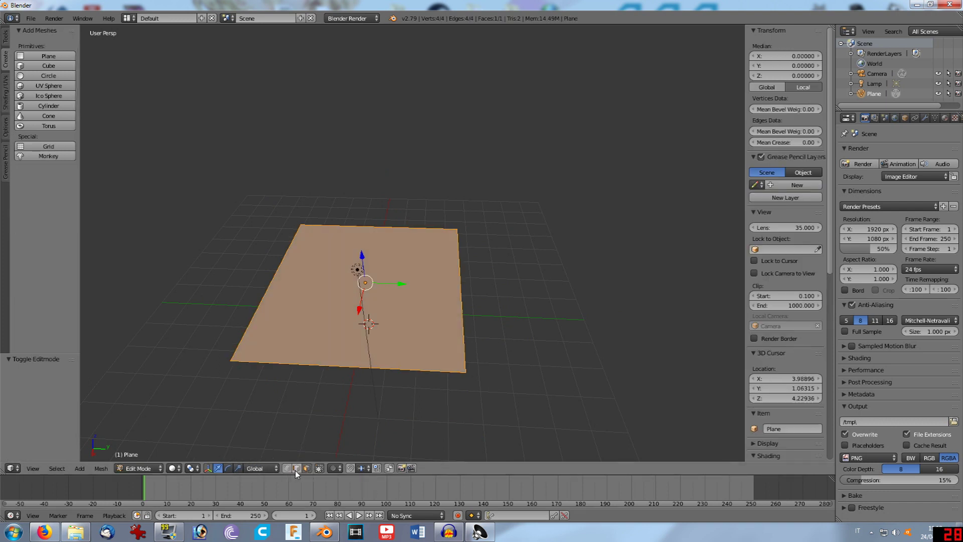
Subdivide the plane's left edge with one cut, adding a row of extra vertices.
right_click(261, 293)
middle_drag(215, 295, 66, 211)
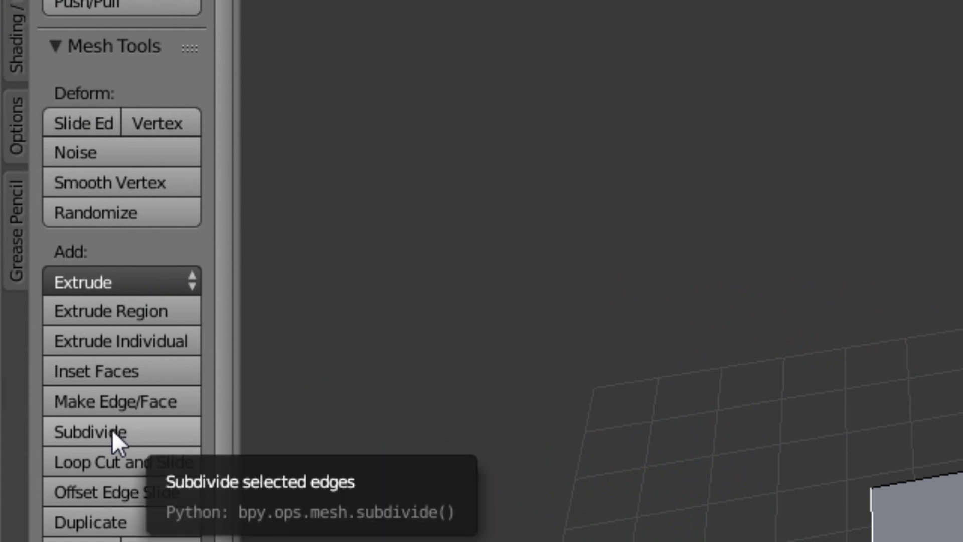
click(112, 429)
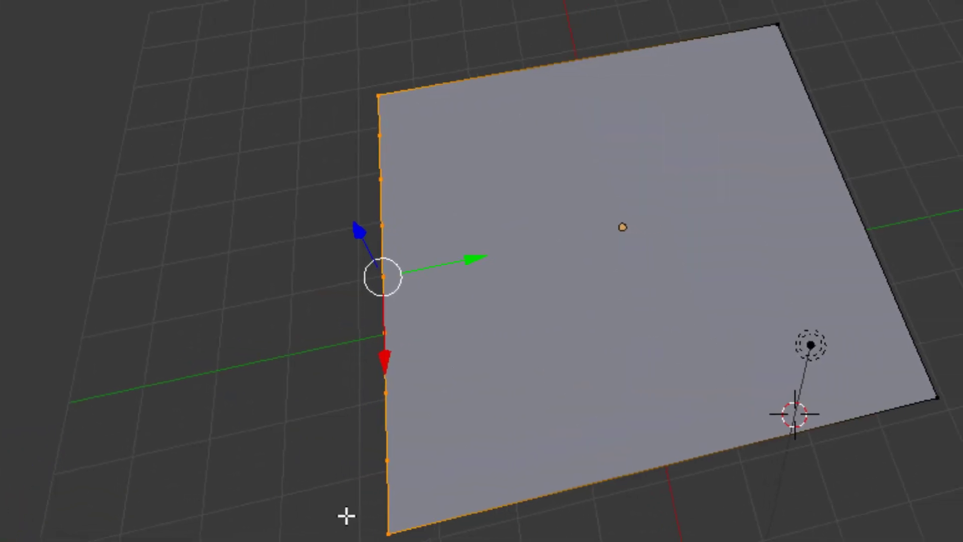
mouse_move(346, 516)
middle_down()
mouse_move(335, 437)
mouse_move(424, 378)
mouse_move(499, 260)
mouse_move(788, 339)
middle_up()
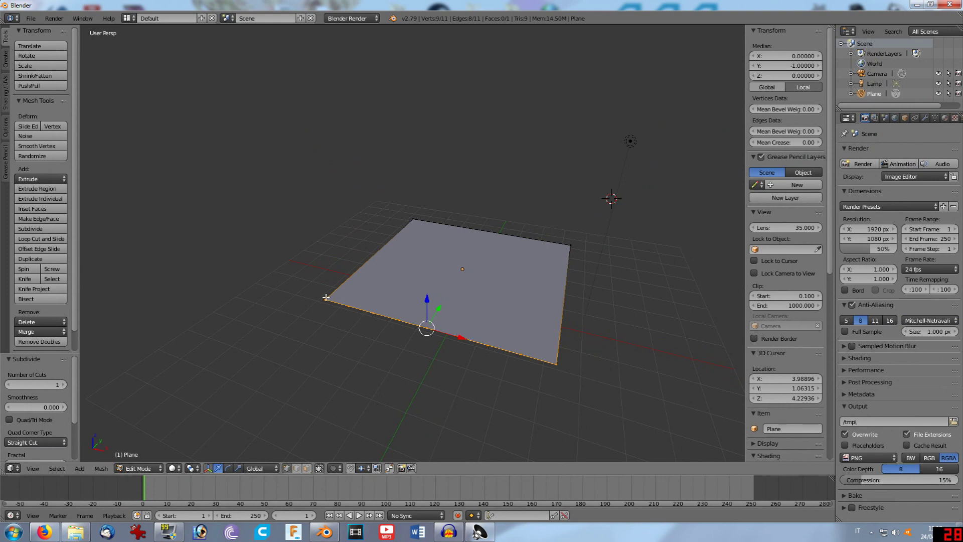
Move the edge's corner vertex and the next vertex along Y to start a notch.
right_click(326, 298)
key(g)
key(y)
click(365, 266)
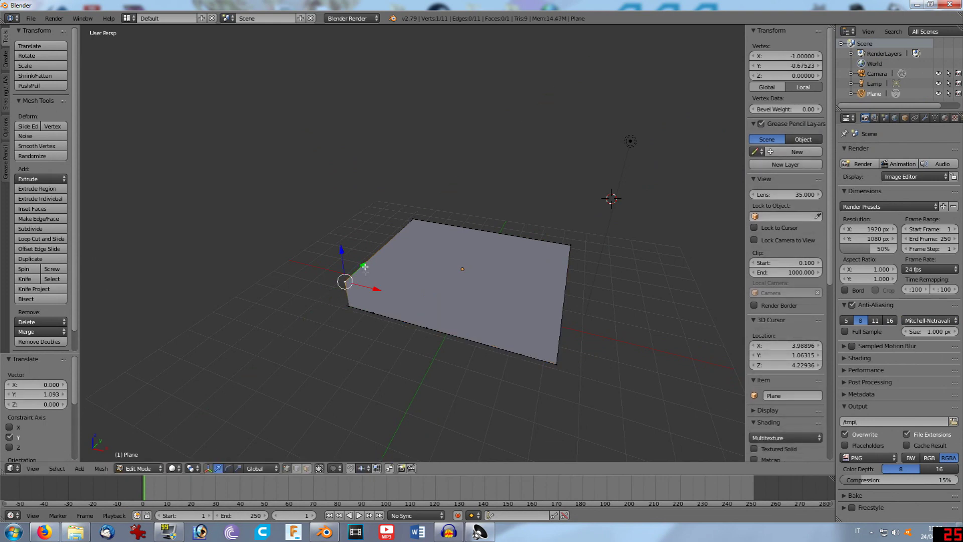
right_click(351, 306)
key(g)
key(y)
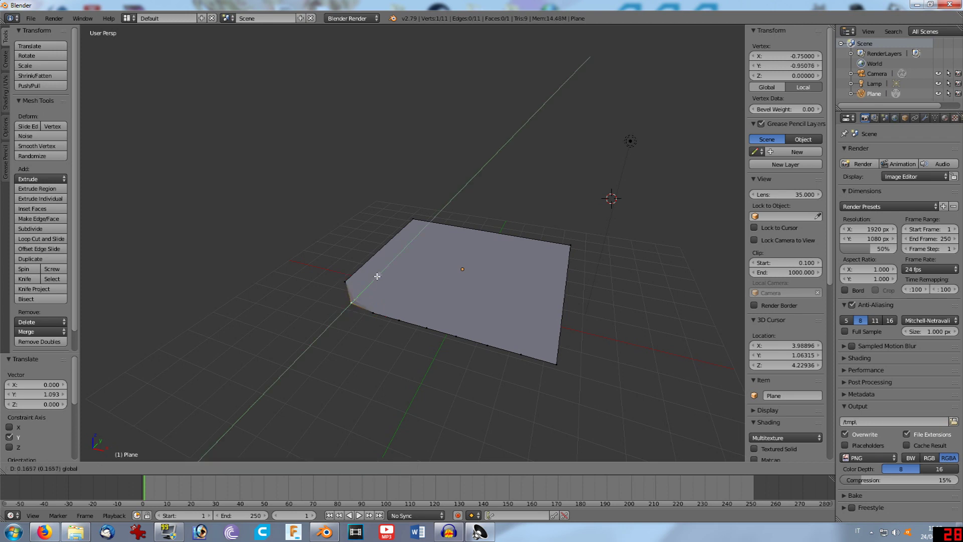
click(390, 295)
key(g)
key(y)
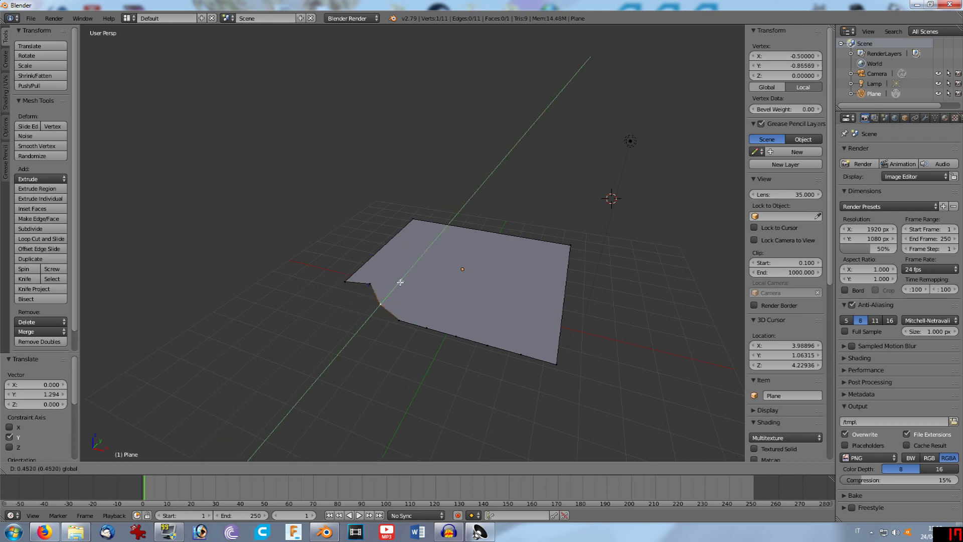
click(414, 264)
Pull the edge vertices at X -0.25 and 0.0 along Y to deepen the notch.
right_click(412, 312)
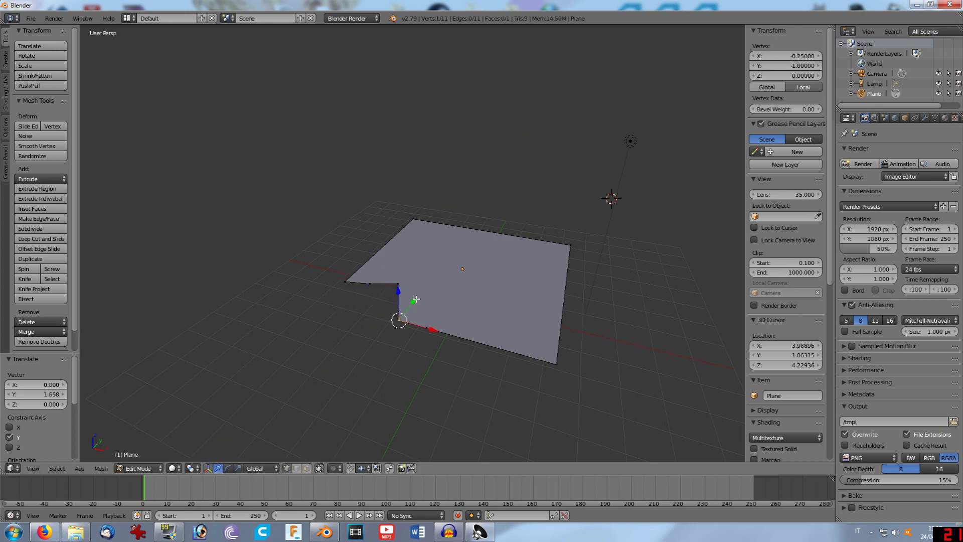
key(g)
key(y)
click(427, 279)
right_click(436, 319)
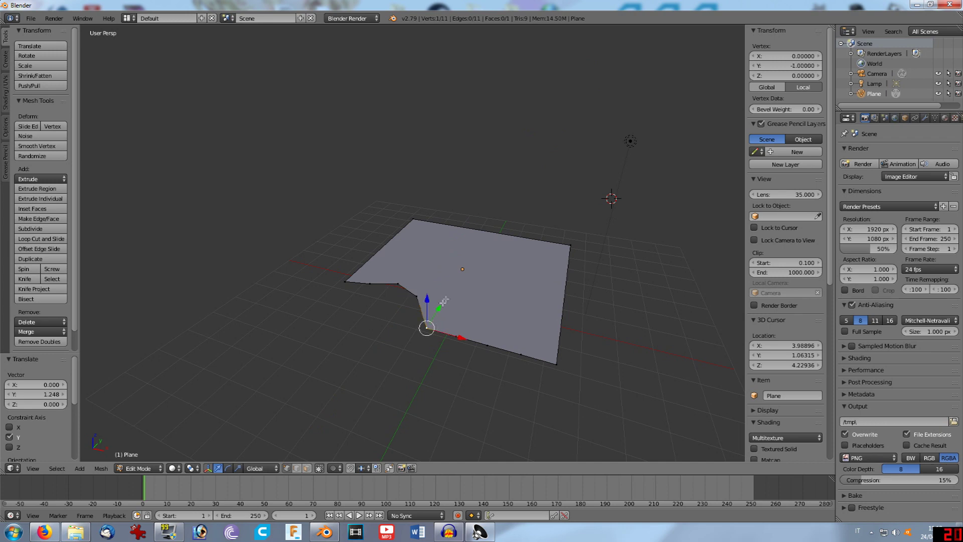
key(g)
key(y)
click(458, 273)
Pull the vertices at X 0.25 and 0.5 further along Y into the notch.
right_click(464, 315)
key(g)
key(y)
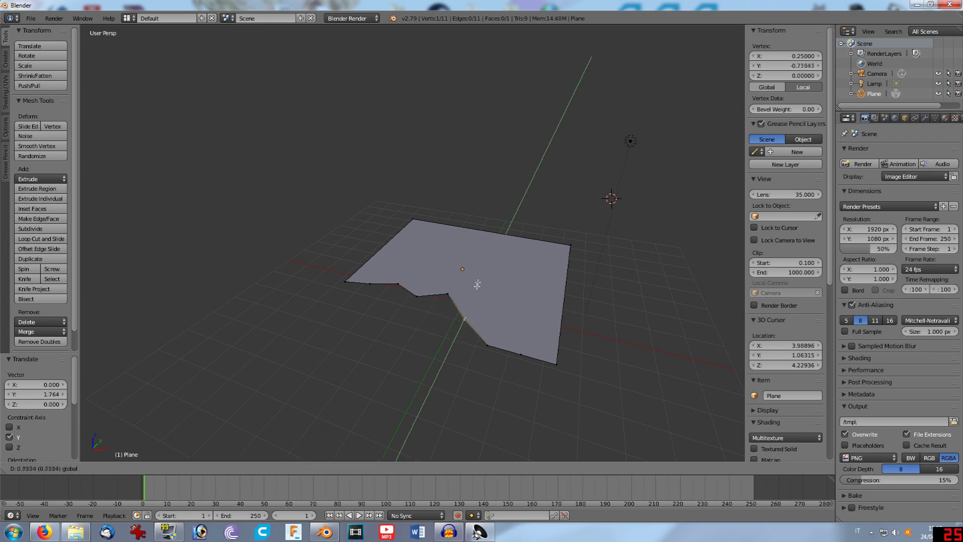
click(485, 267)
right_click(492, 326)
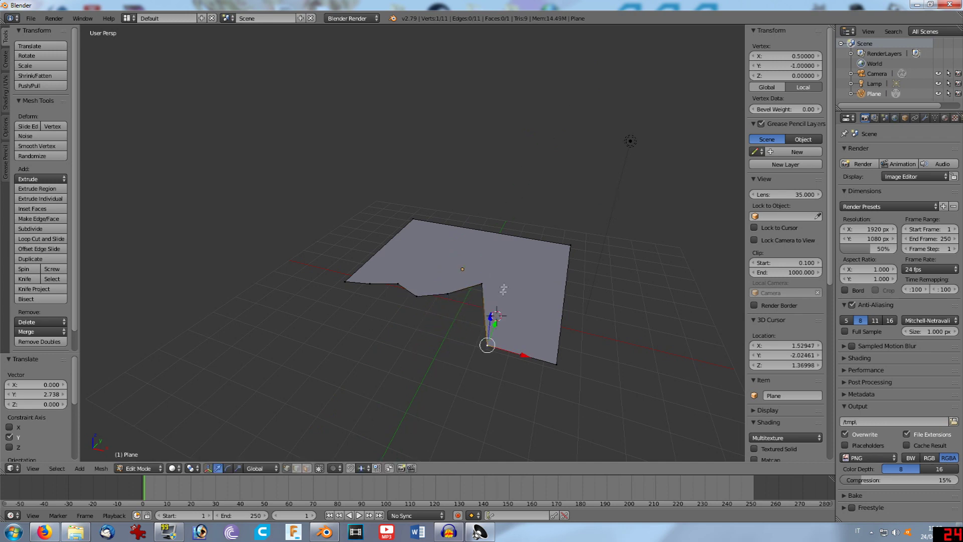
click(496, 315)
key(g)
key(y)
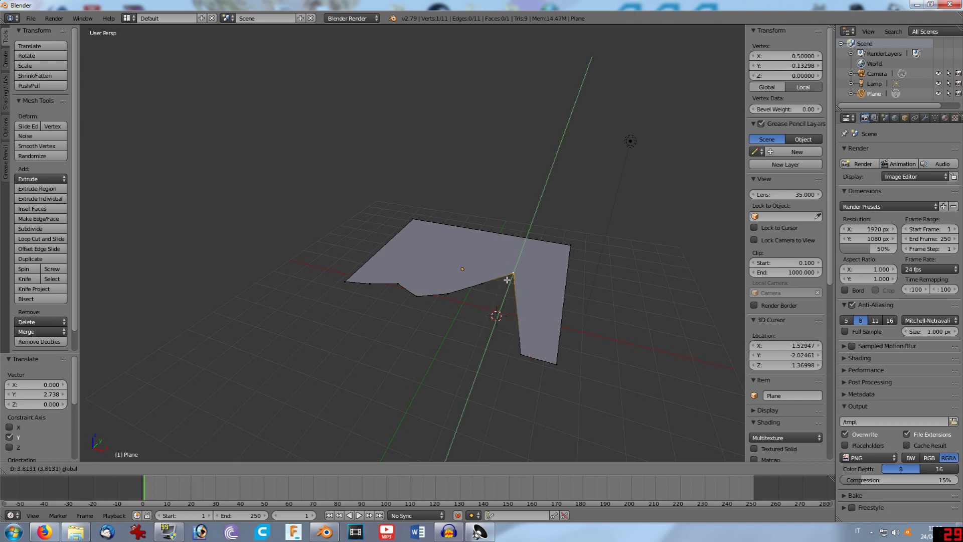
click(503, 248)
Raise the vertex at X 0.75 and the corner tip along Z to form a spike.
right_click(522, 352)
key(g)
key(z)
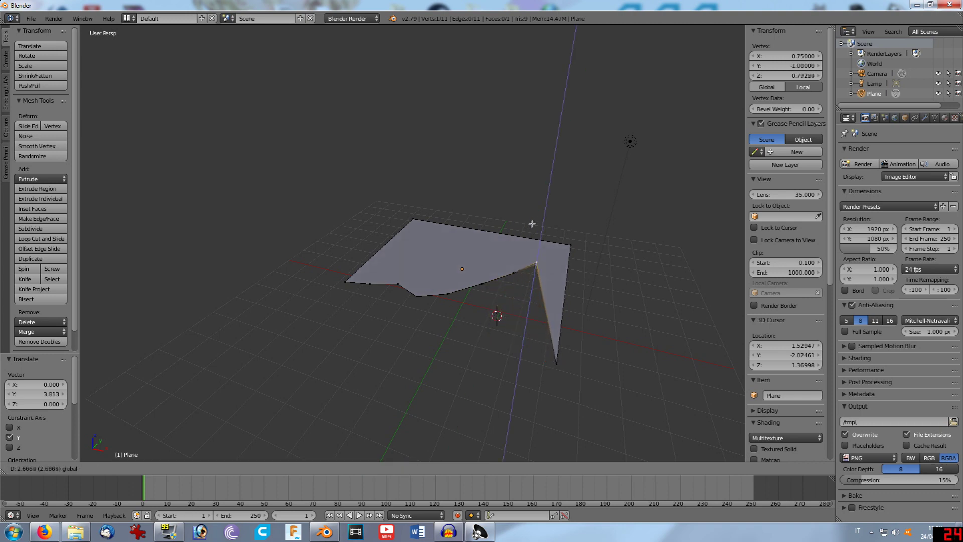
click(532, 225)
right_click(557, 364)
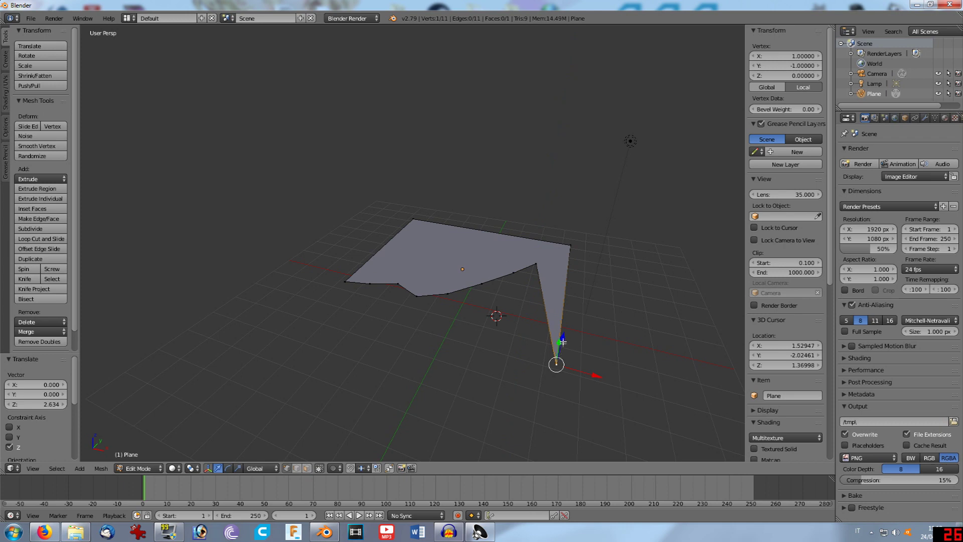
key(g)
key(z)
click(577, 250)
Lower the top-right corner and a right-slope vertex along Y to form a second peak.
middle_drag(577, 251, 420, 182)
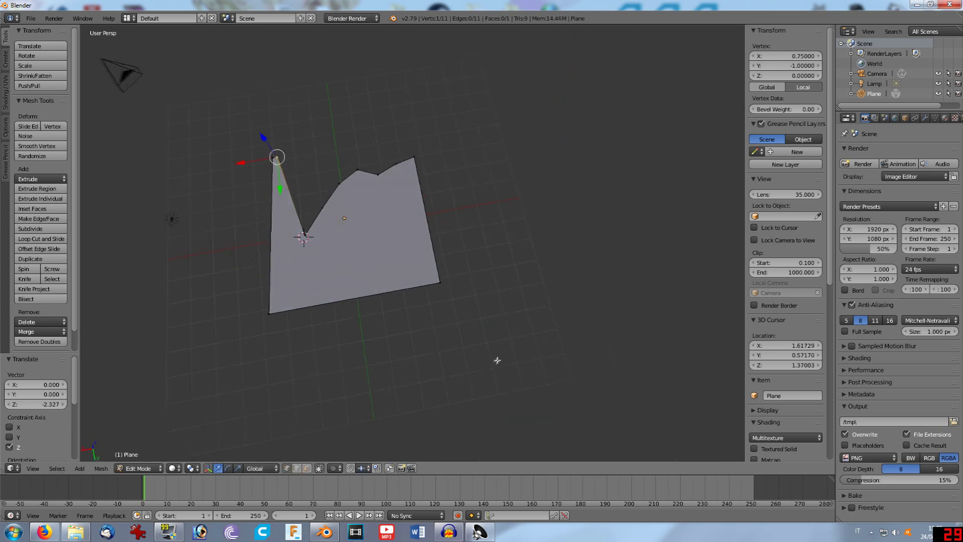
click(421, 181)
right_click(421, 180)
key(g)
key(y)
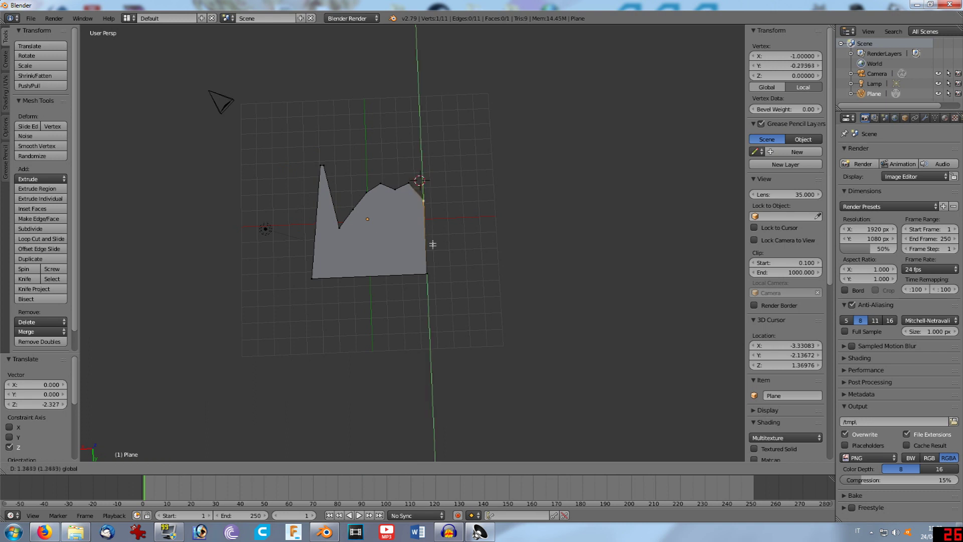
click(431, 270)
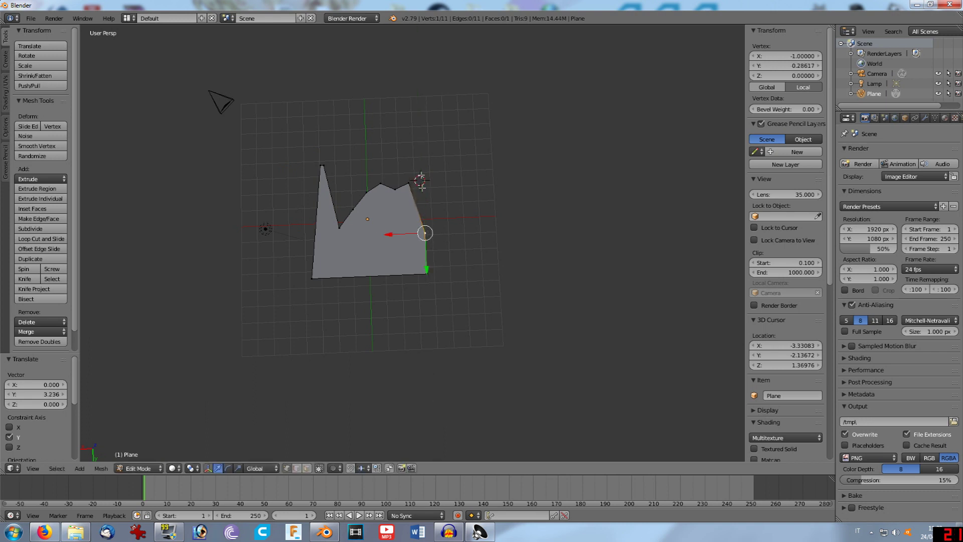
right_click(395, 189)
key(g)
key(y)
click(396, 261)
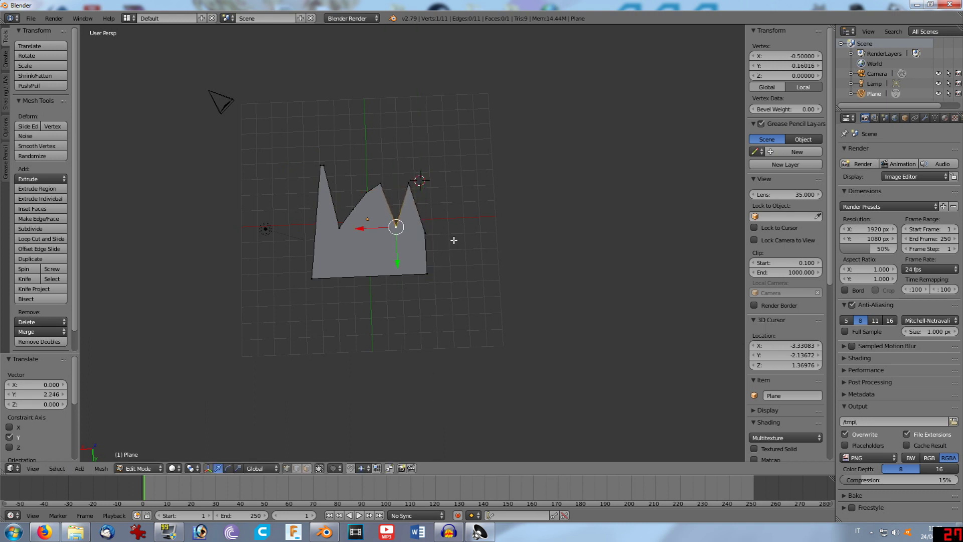
scroll(451, 240, up, 2)
scroll(454, 243, up, 1)
scroll(454, 243, up, 1)
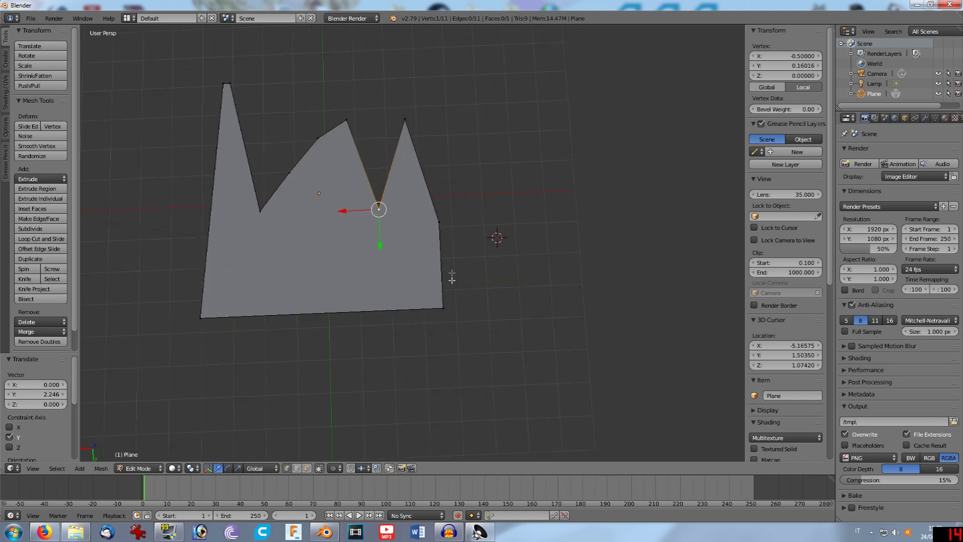
mouse_move(460, 286)
middle_down()
mouse_move(443, 251)
mouse_move(458, 198)
mouse_move(511, 194)
mouse_move(490, 251)
mouse_move(450, 273)
mouse_move(456, 284)
middle_up()
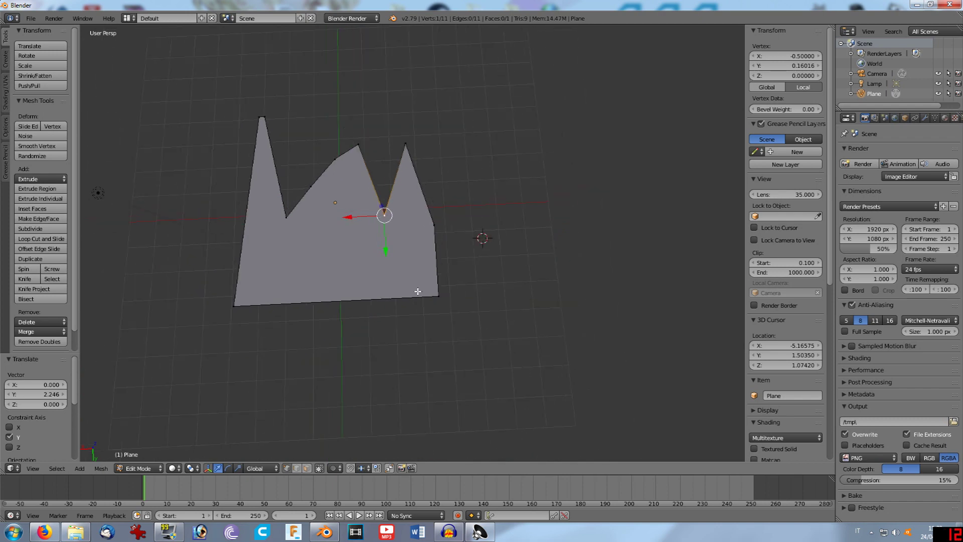